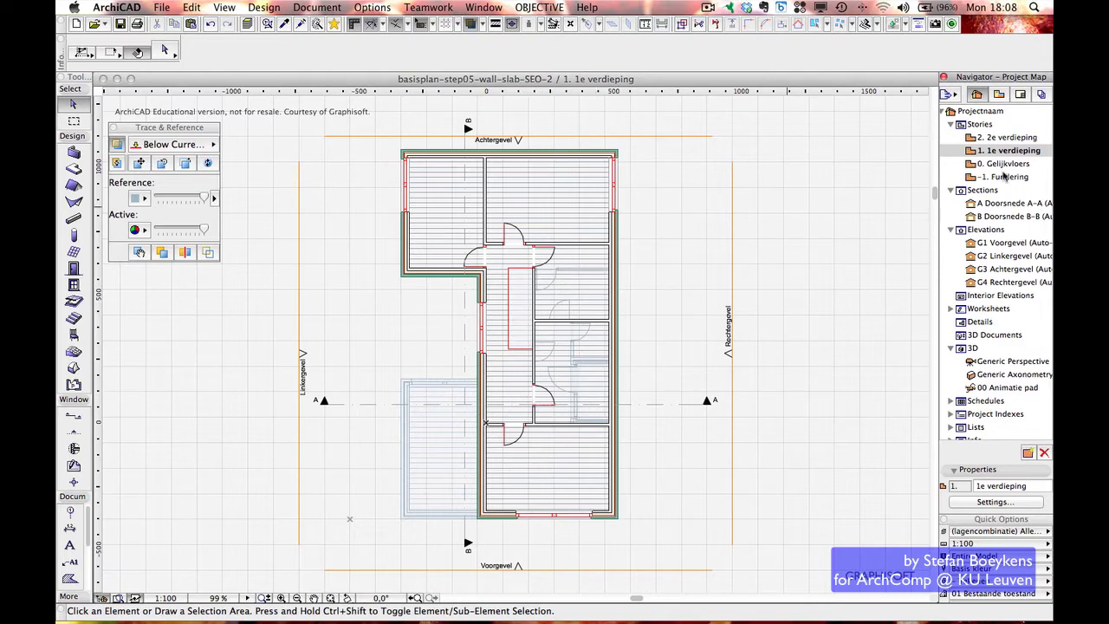
Open the 0. Gelijkvloers plan and the A Doorsnede A-A section to examine the Fundering story level
{"action": "double_click", "coordinate": [1005, 163]}
{"action": "left_click", "coordinate": [1009, 204]}
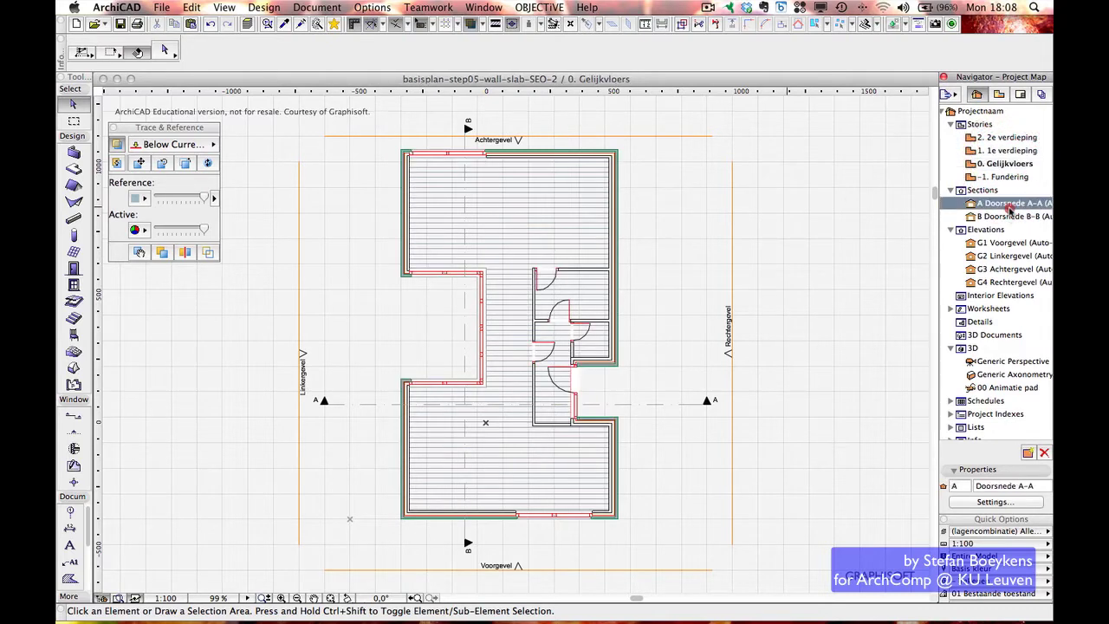
{"action": "double_click", "coordinate": [1009, 206]}
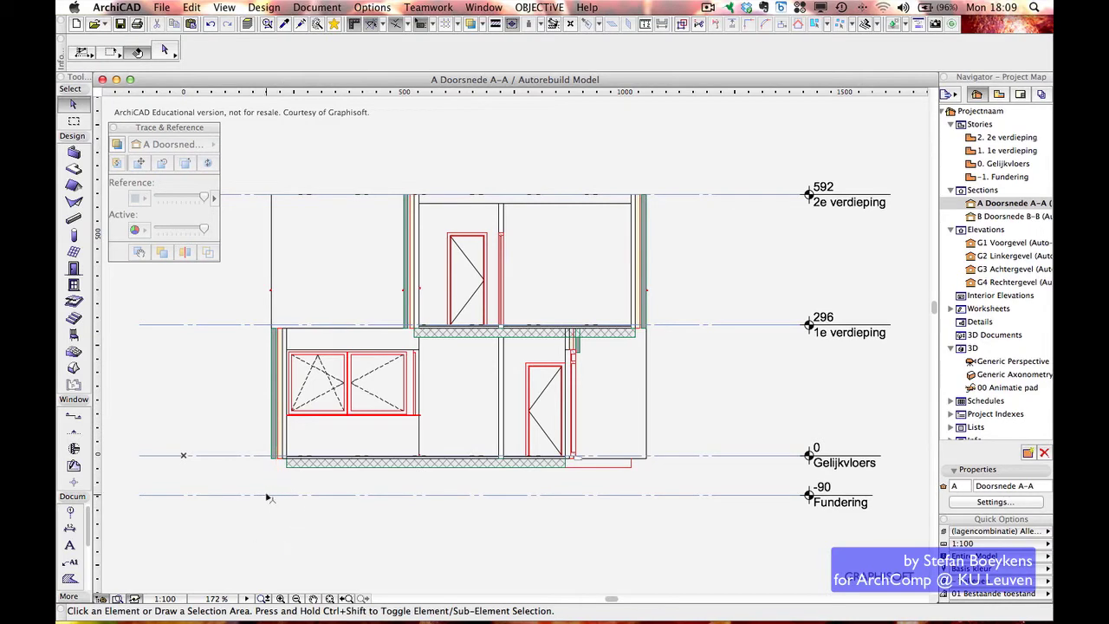
{"action": "mouse_move", "coordinate": [270, 497]}
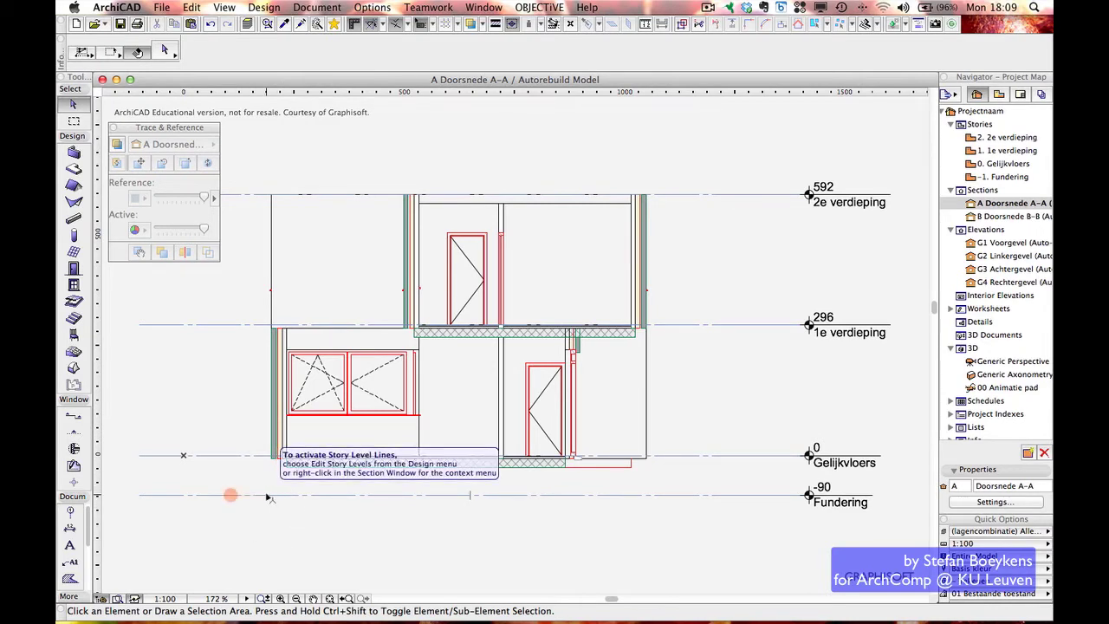
Open the -1. Fundering story and set its trace reference to Above Current Story
{"action": "double_click", "coordinate": [1005, 164]}
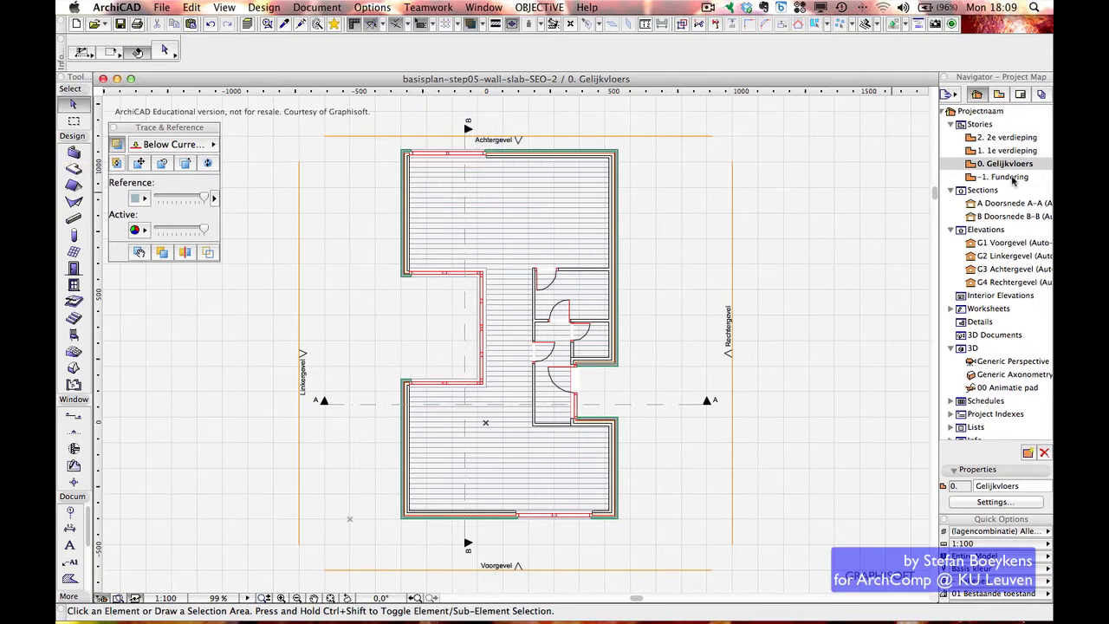
{"action": "left_click", "coordinate": [1012, 177]}
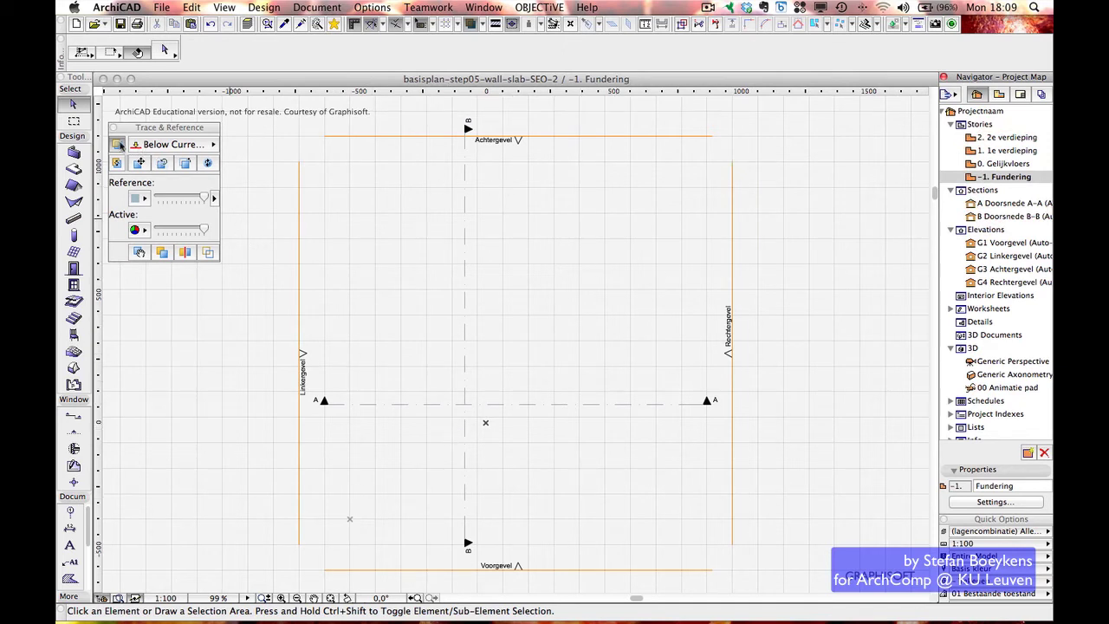
{"action": "left_click", "coordinate": [194, 144]}
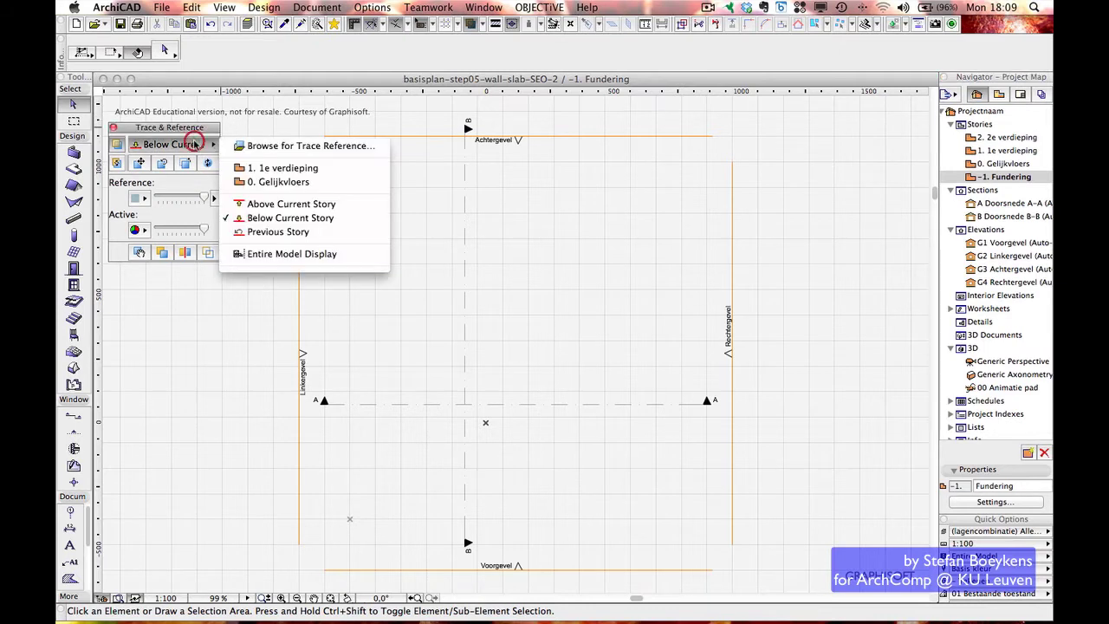
{"action": "left_click", "coordinate": [264, 204]}
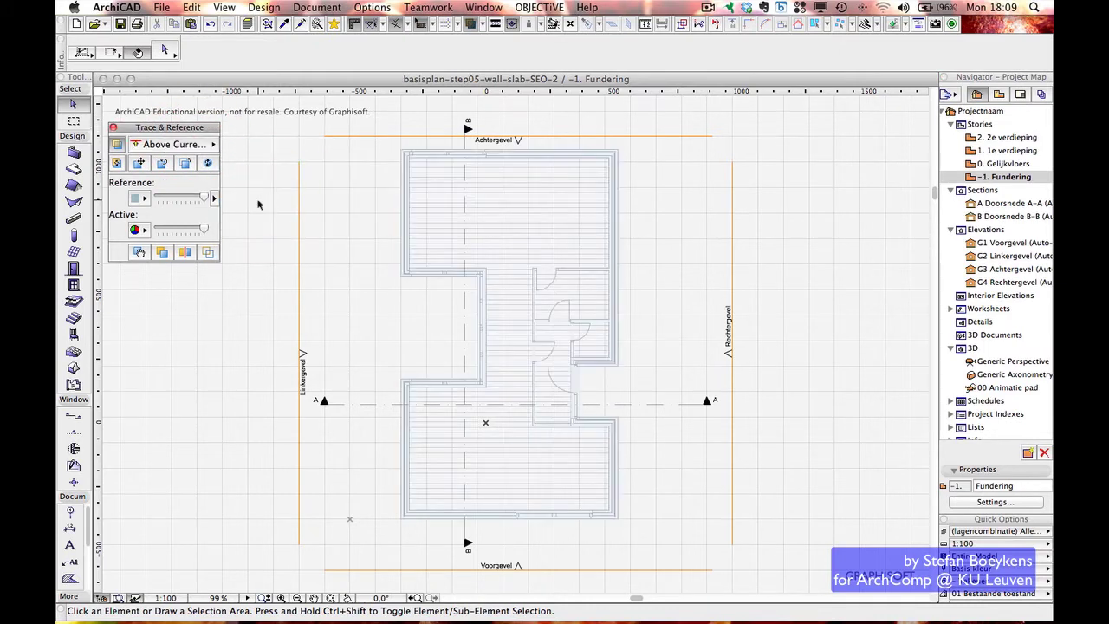
Open the Wall tool's default settings and set the cut fill to 150 Beton blokken
{"action": "left_click", "coordinate": [74, 158]}
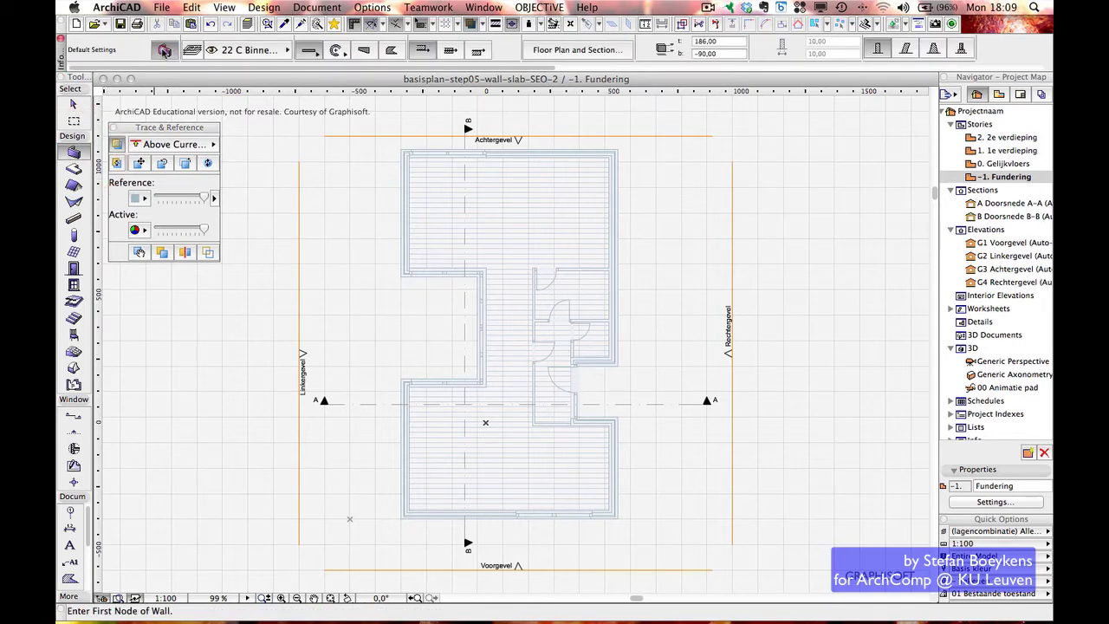
{"action": "left_click", "coordinate": [164, 50]}
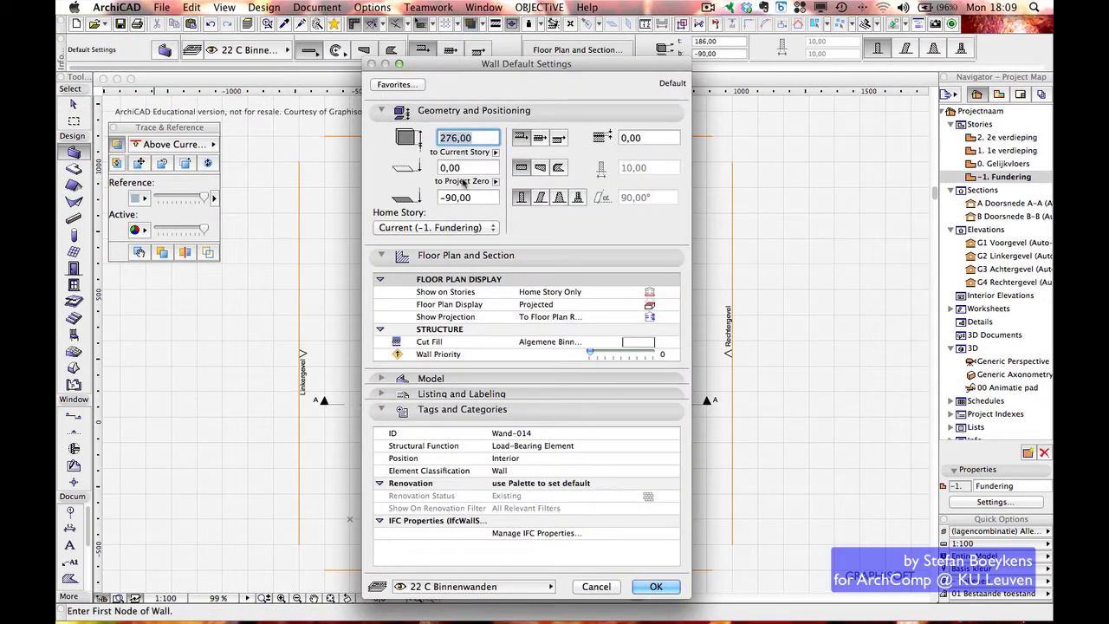
{"action": "left_click", "coordinate": [658, 344]}
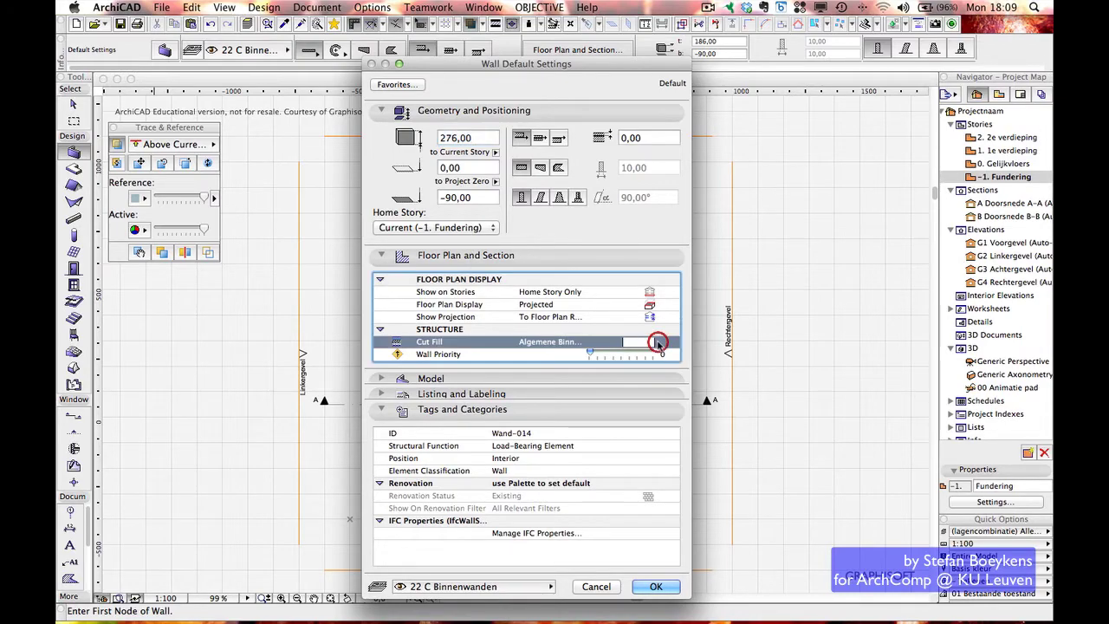
{"action": "scroll", "coordinate": [953, 592], "scroll_direction": "down", "scroll_amount": 1}
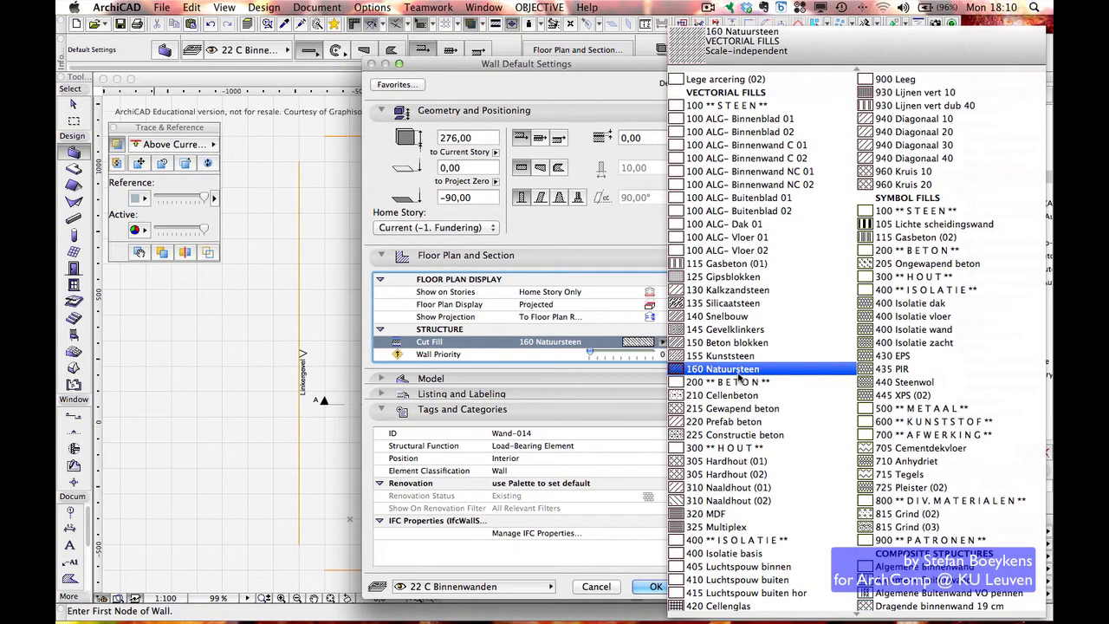
{"action": "left_click", "coordinate": [737, 342]}
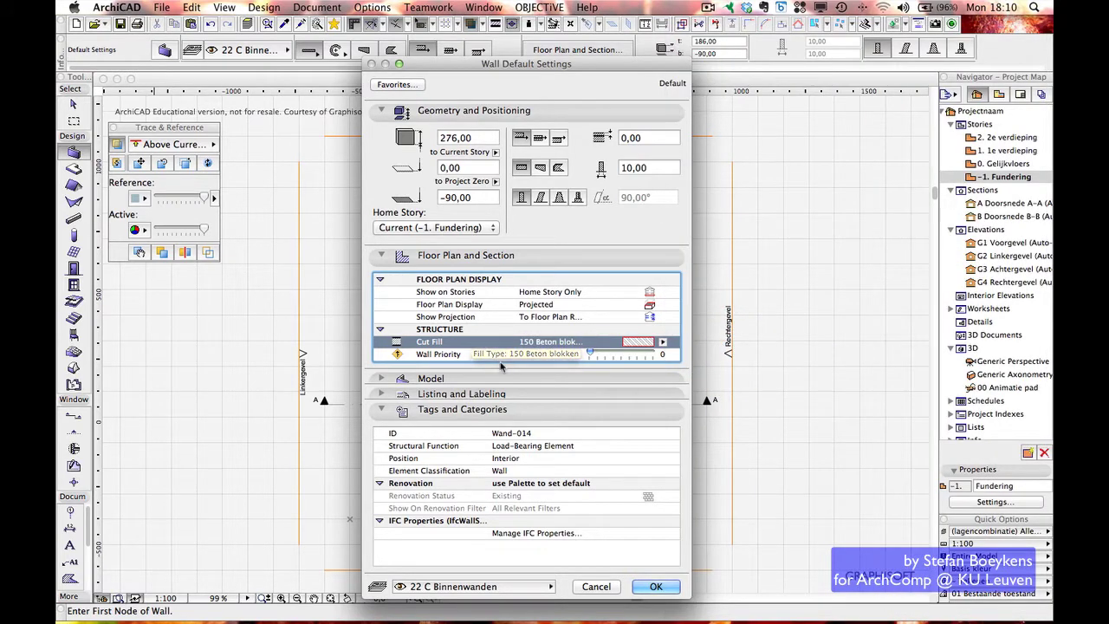
Set the default wall's height to 7 and its base offset to the current story to -7
{"action": "left_click", "coordinate": [479, 136]}
{"action": "left_click", "coordinate": [330, 129]}
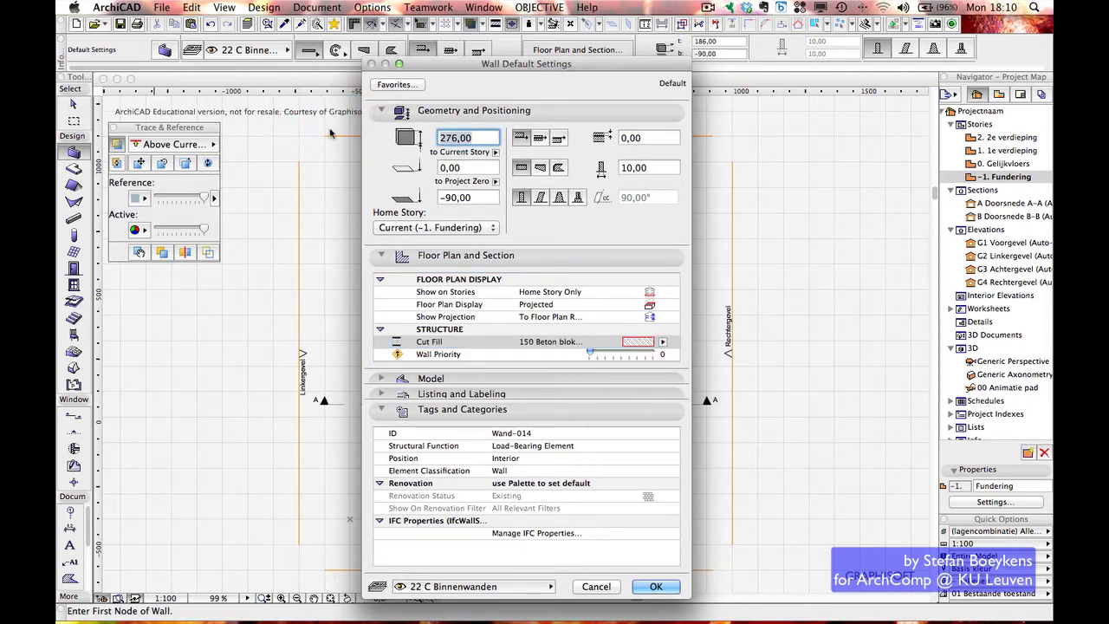
{"action": "type", "text": "7"}
{"action": "key", "text": "Left"}
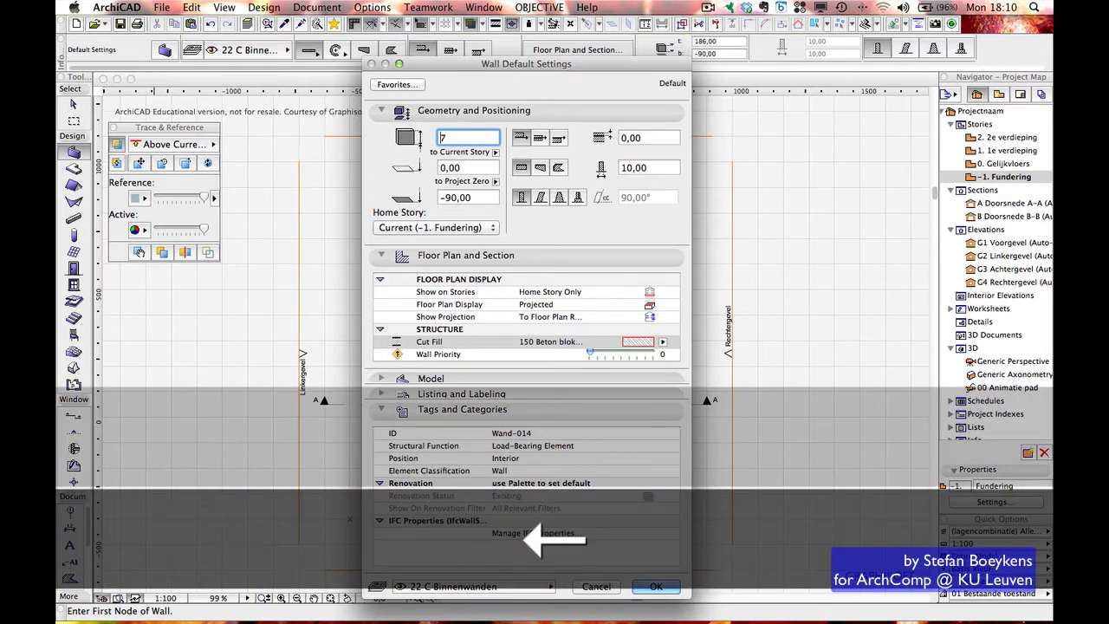
{"action": "key", "text": "shift+Right"}
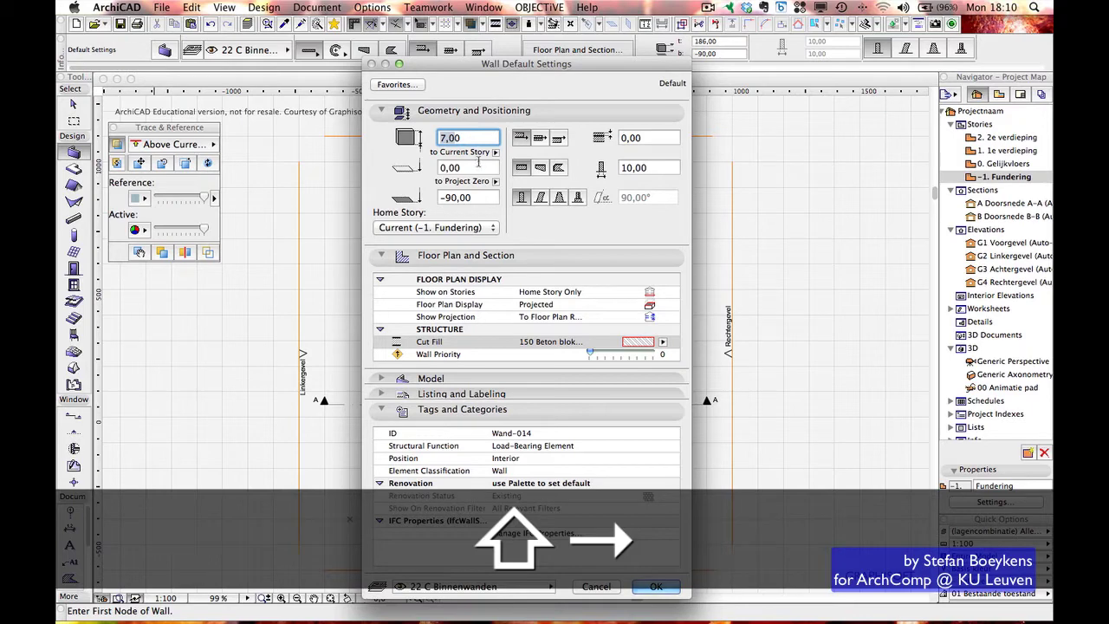
{"action": "left_click", "coordinate": [478, 164]}
{"action": "type", "text": "-7"}
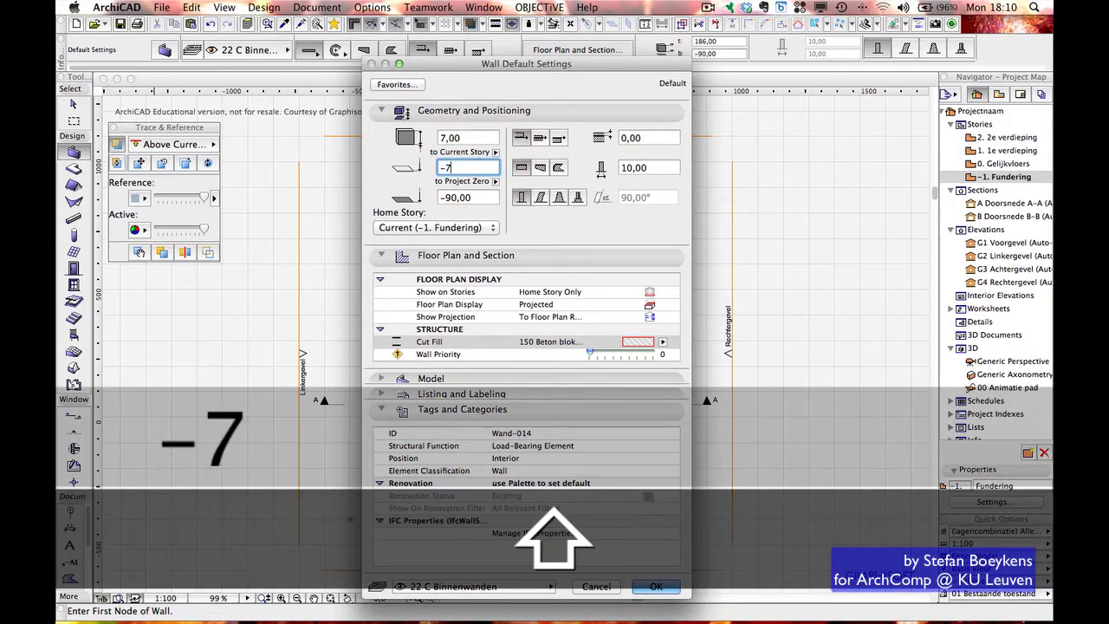
{"action": "key", "text": "Tab"}
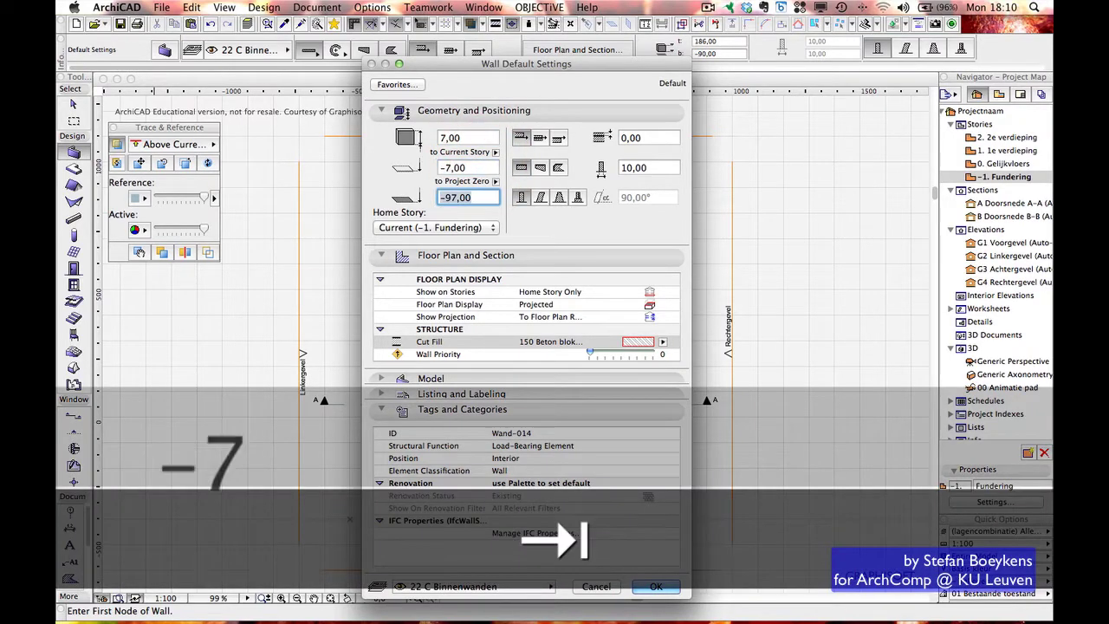
Set the default wall's base elevation to project zero to -90 and its height to 83
{"action": "left_click", "coordinate": [480, 197]}
{"action": "key", "text": "shift"}
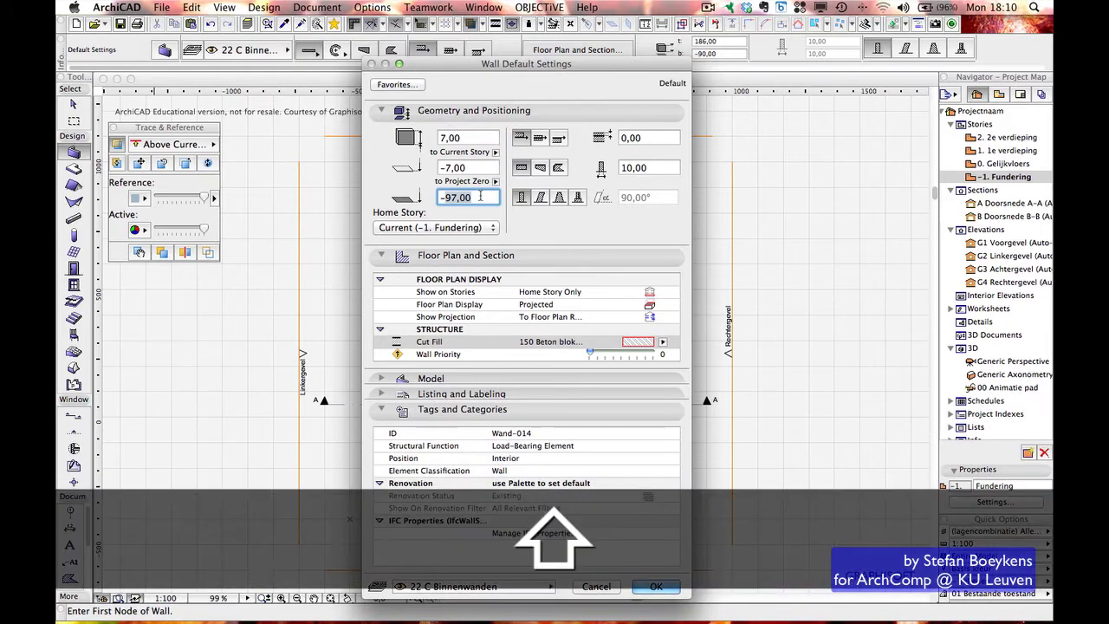
{"action": "type", "text": "90"}
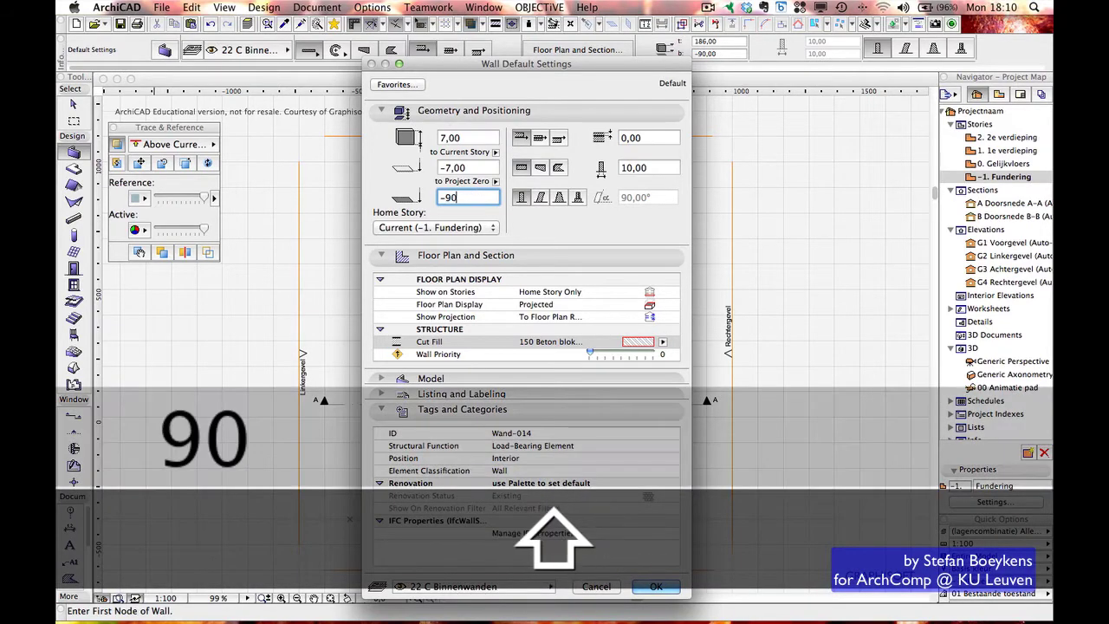
{"action": "key", "text": "Tab"}
{"action": "left_click", "coordinate": [477, 140]}
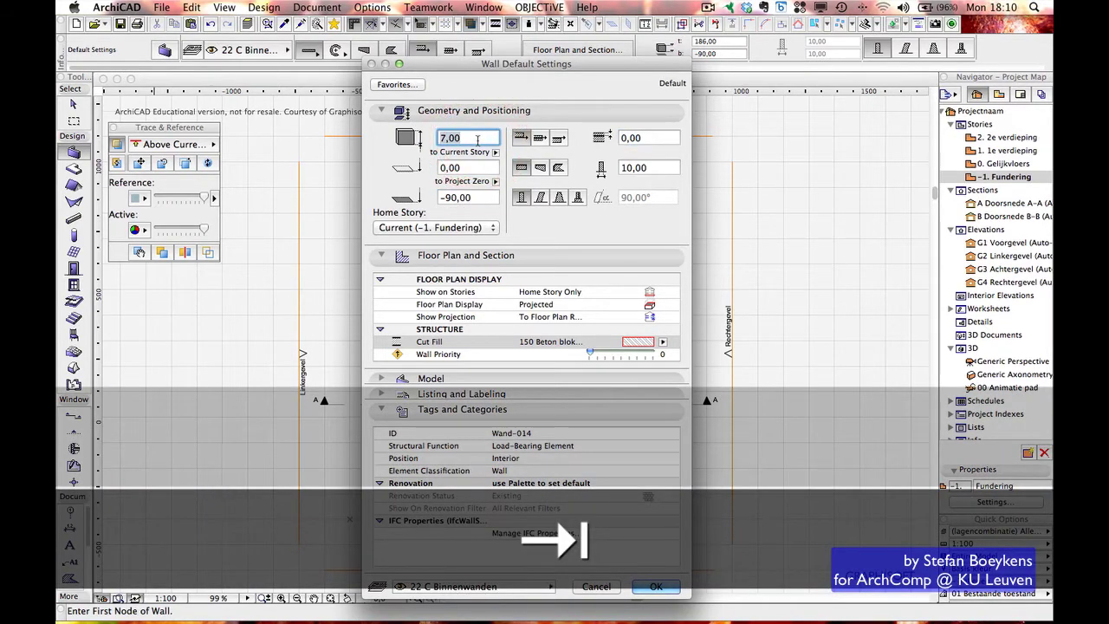
{"action": "key", "text": "shift"}
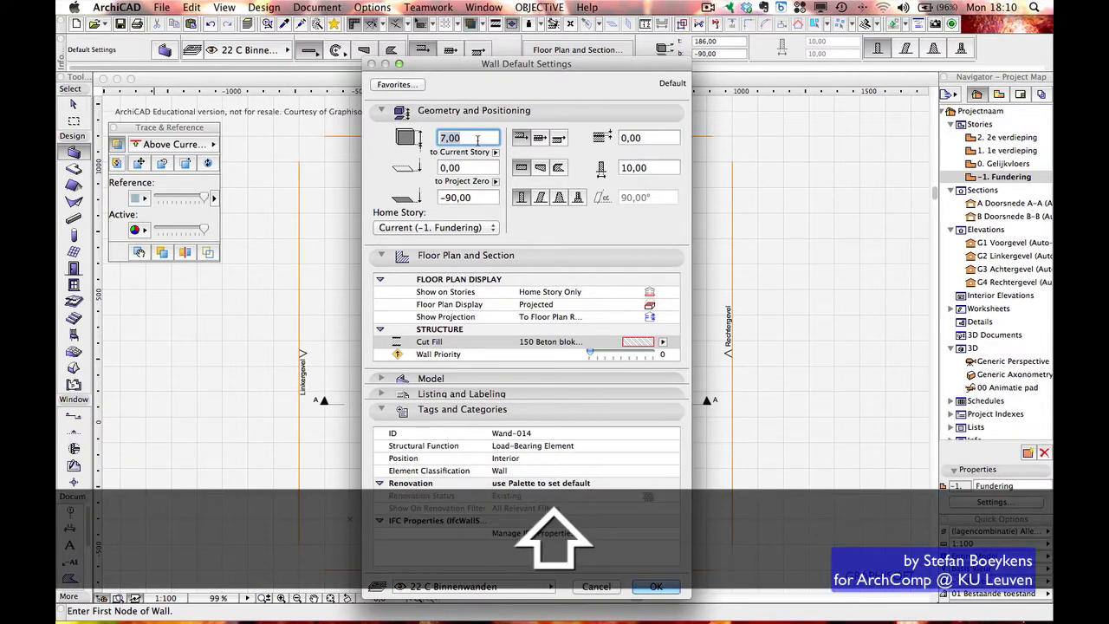
{"action": "type", "text": "83"}
{"action": "key", "text": "Tab"}
{"action": "left_click", "coordinate": [477, 197]}
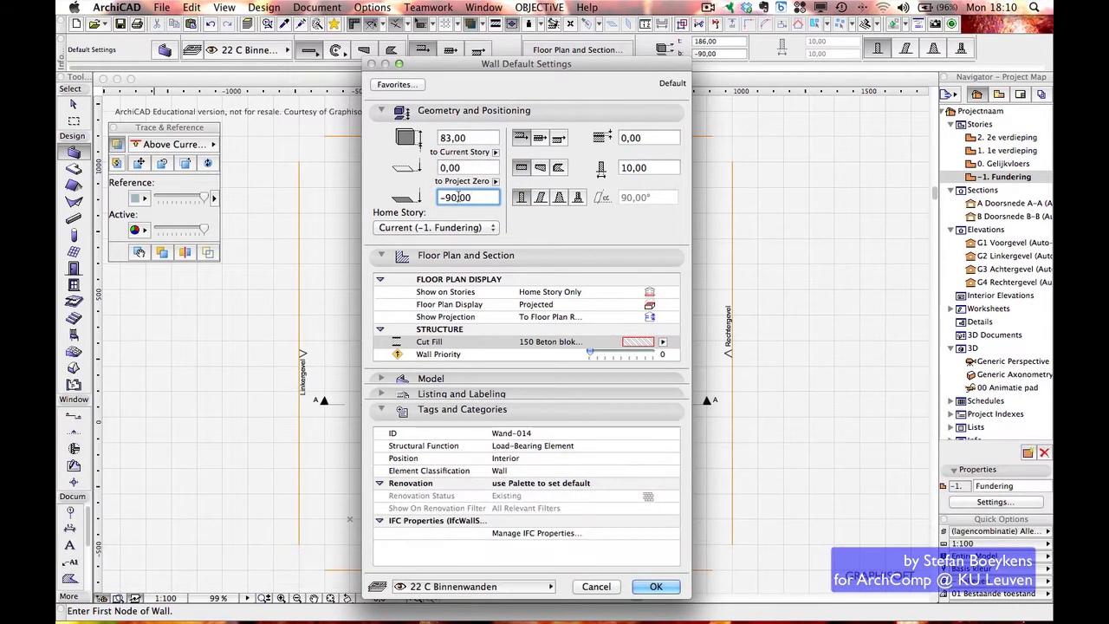
Set the default wall's thickness to 30
{"action": "left_click", "coordinate": [651, 169]}
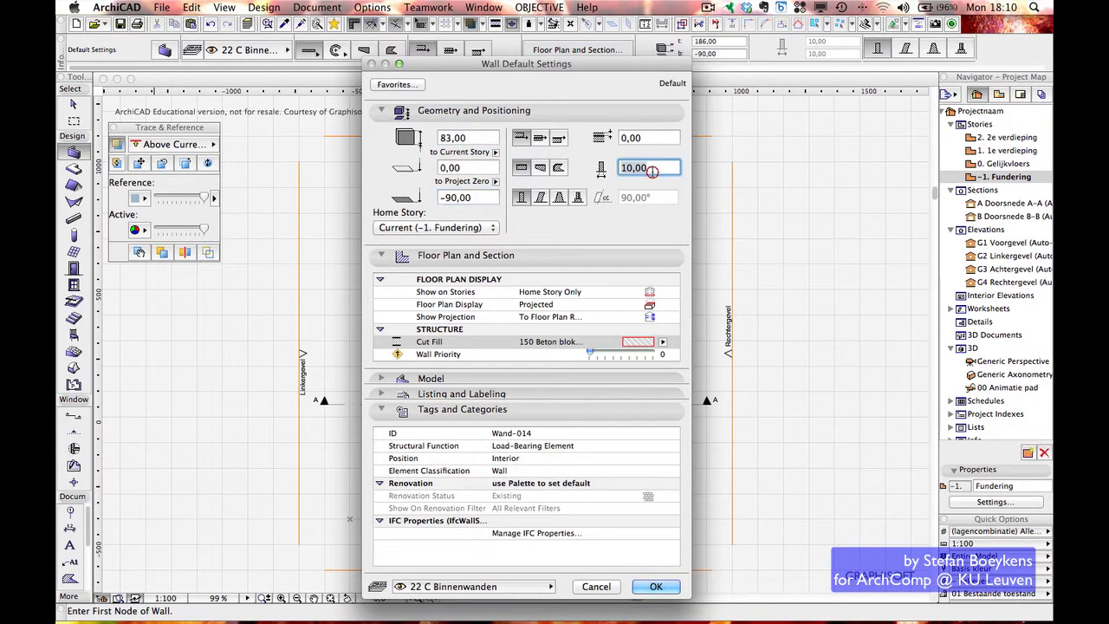
{"action": "key", "text": "shift"}
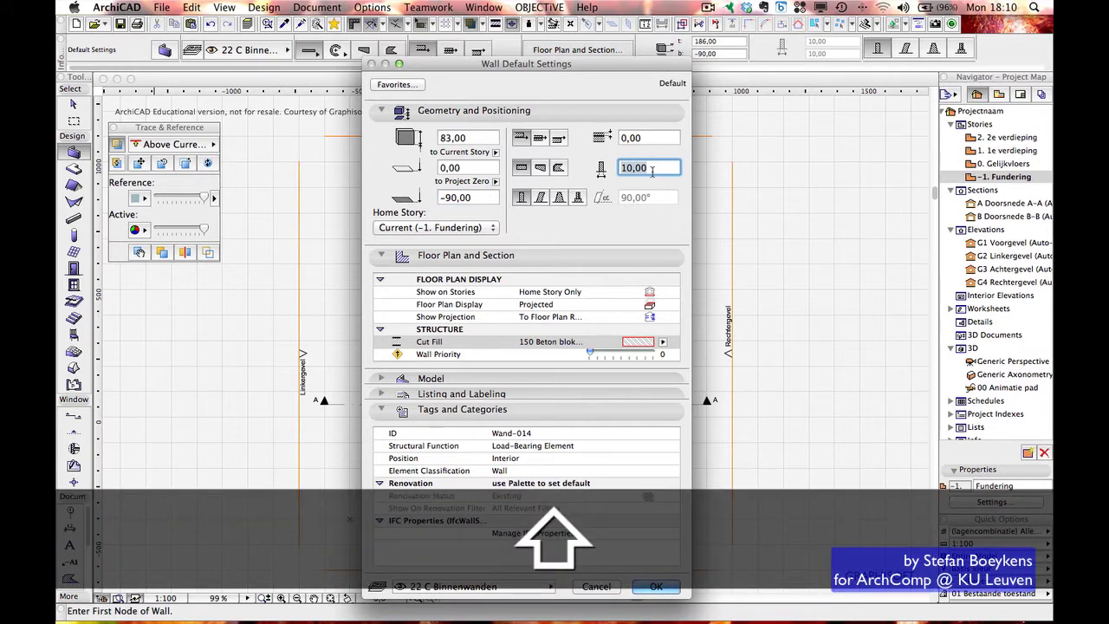
{"action": "type", "text": "30"}
{"action": "left_click", "coordinate": [658, 137]}
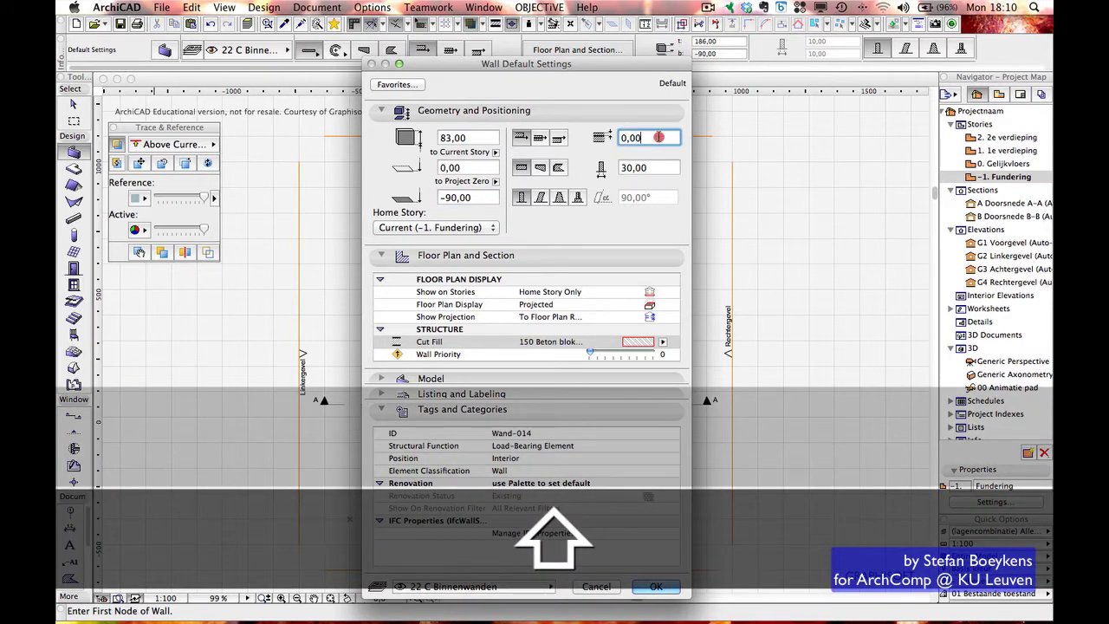
{"action": "left_click", "coordinate": [651, 167]}
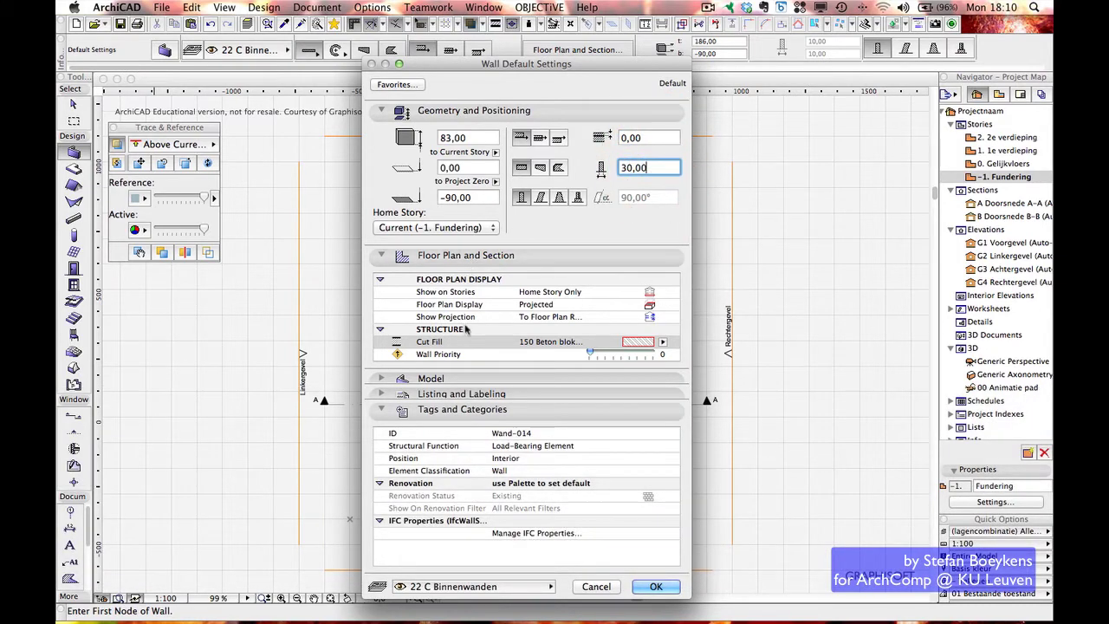
Classify the default wall's position as Exterior and change its ID to Fundering-014
{"action": "left_click", "coordinate": [525, 458]}
{"action": "left_click", "coordinate": [659, 458]}
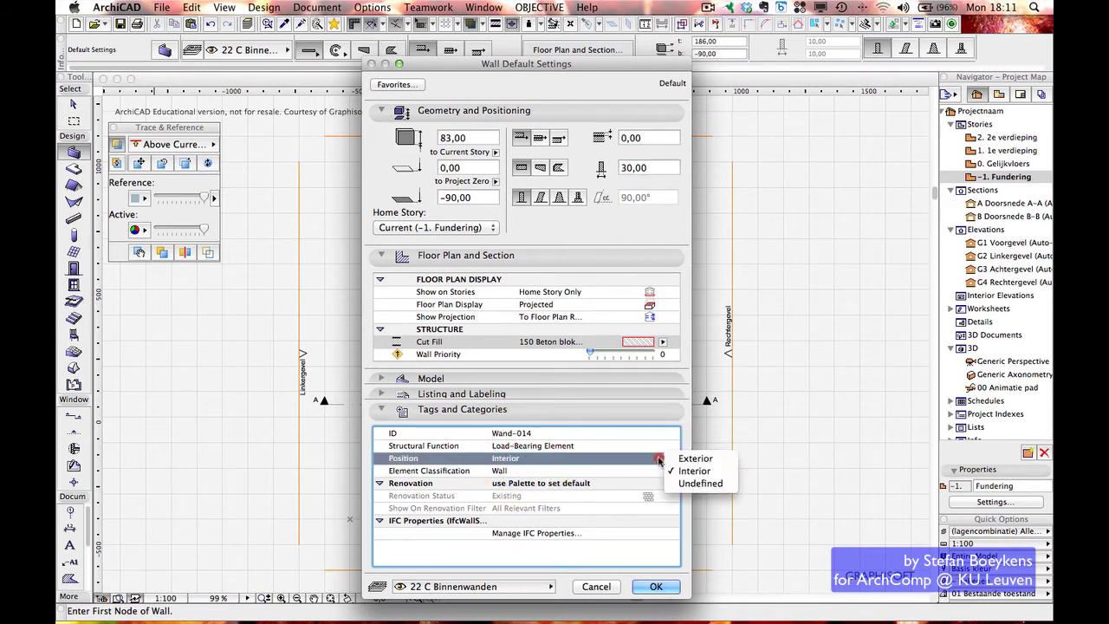
{"action": "left_click", "coordinate": [694, 457]}
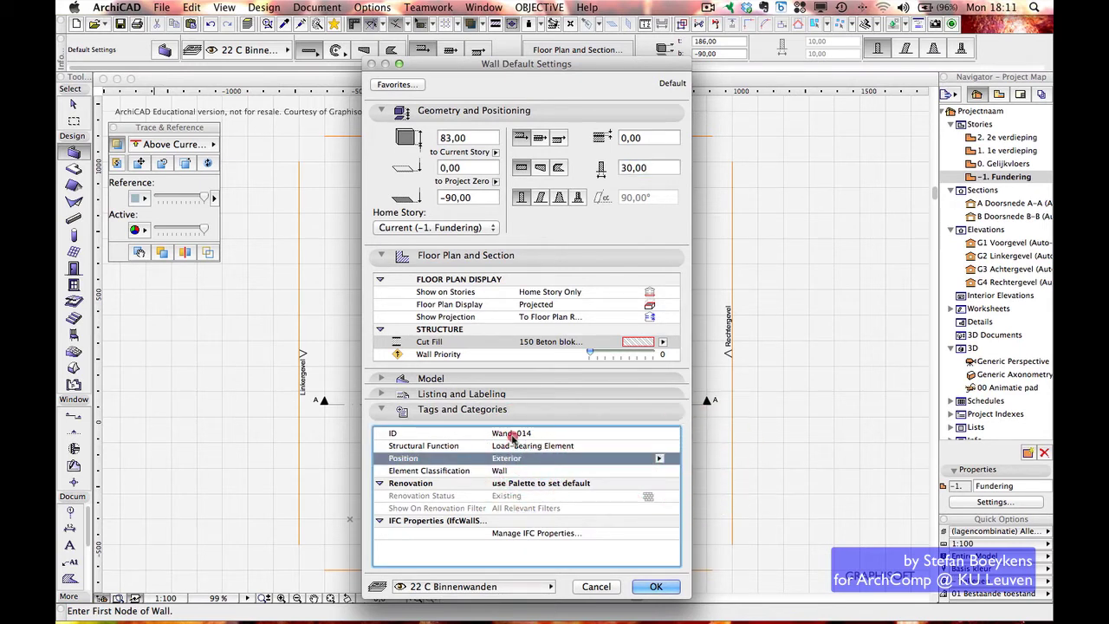
{"action": "left_click", "coordinate": [513, 435]}
{"action": "left_click", "coordinate": [514, 434]}
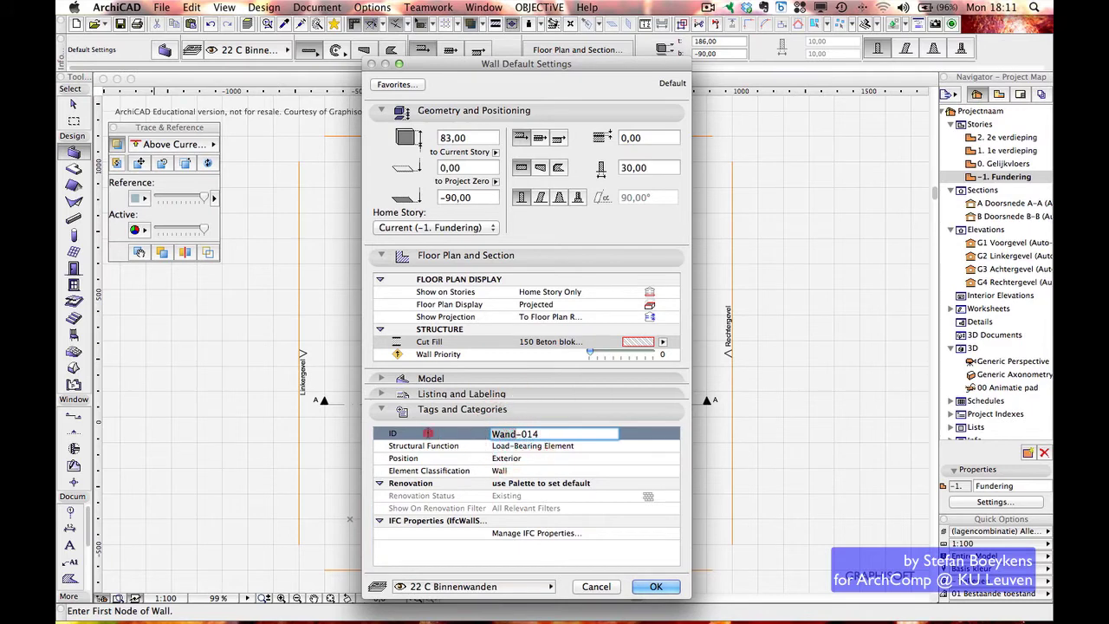
{"action": "type", "text": "Fund"}
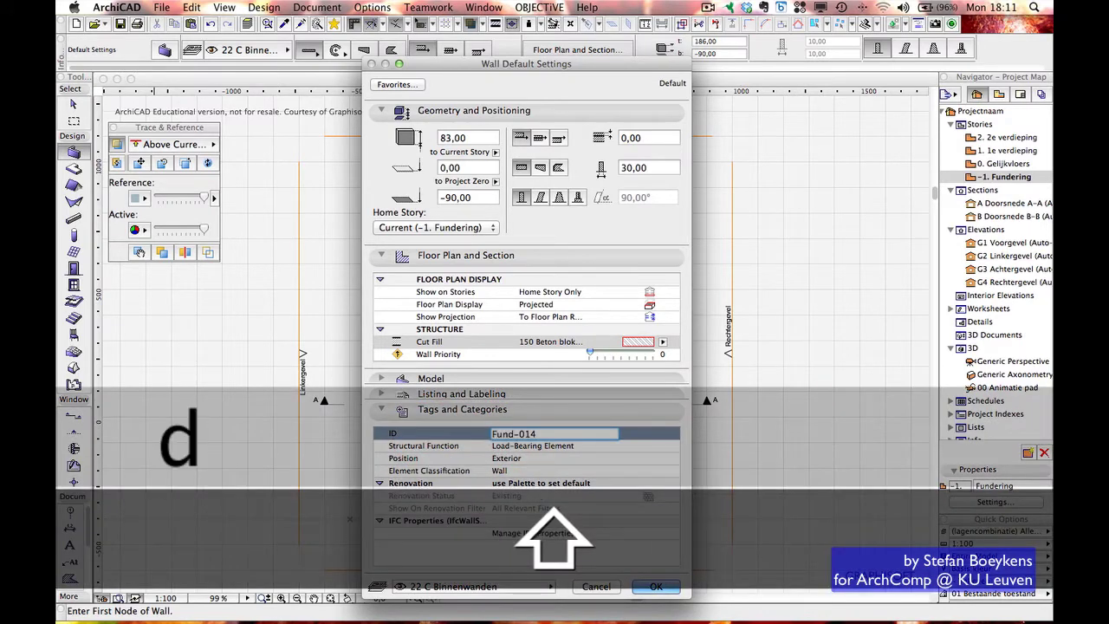
{"action": "type", "text": "ering"}
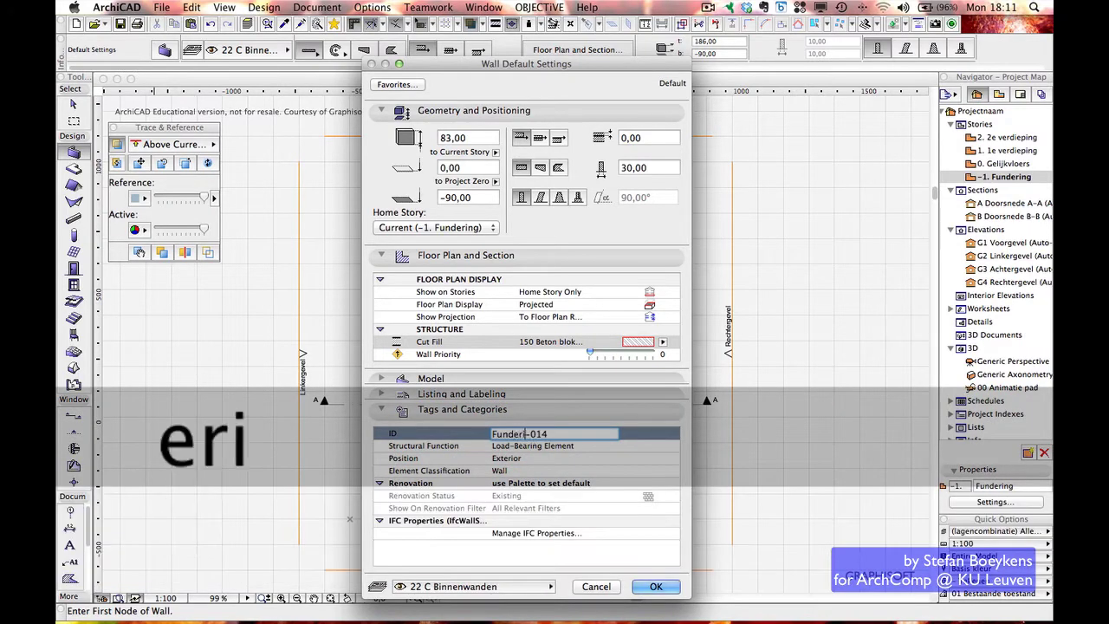
{"action": "left_click", "coordinate": [570, 437]}
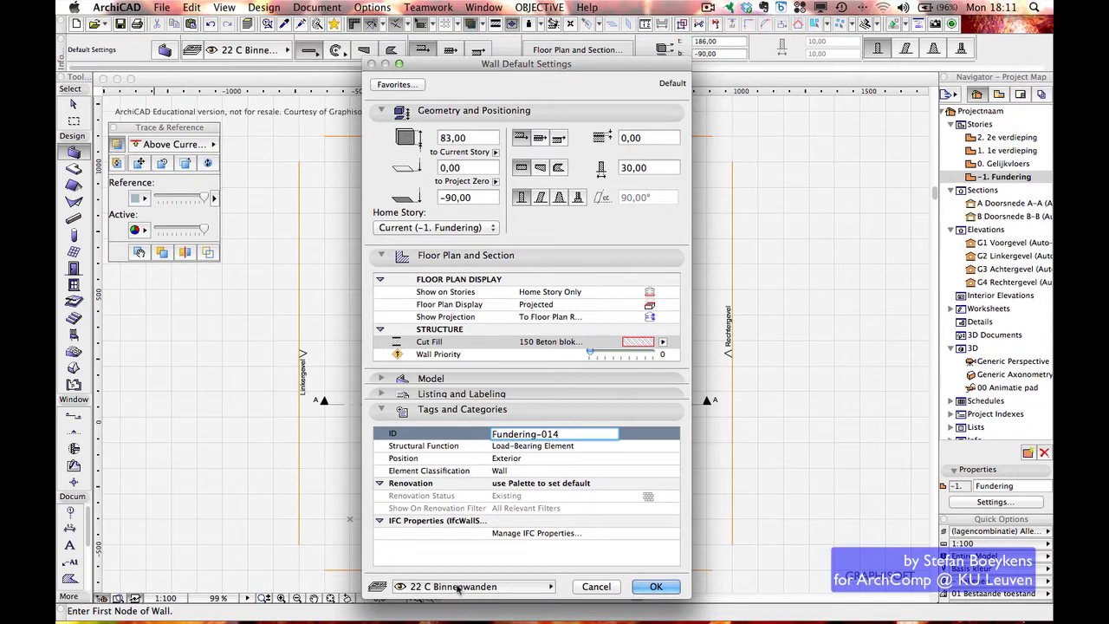
Assign the default wall to the 16 Fundering layer and expand its listing and labeling settings
{"action": "left_click", "coordinate": [461, 587]}
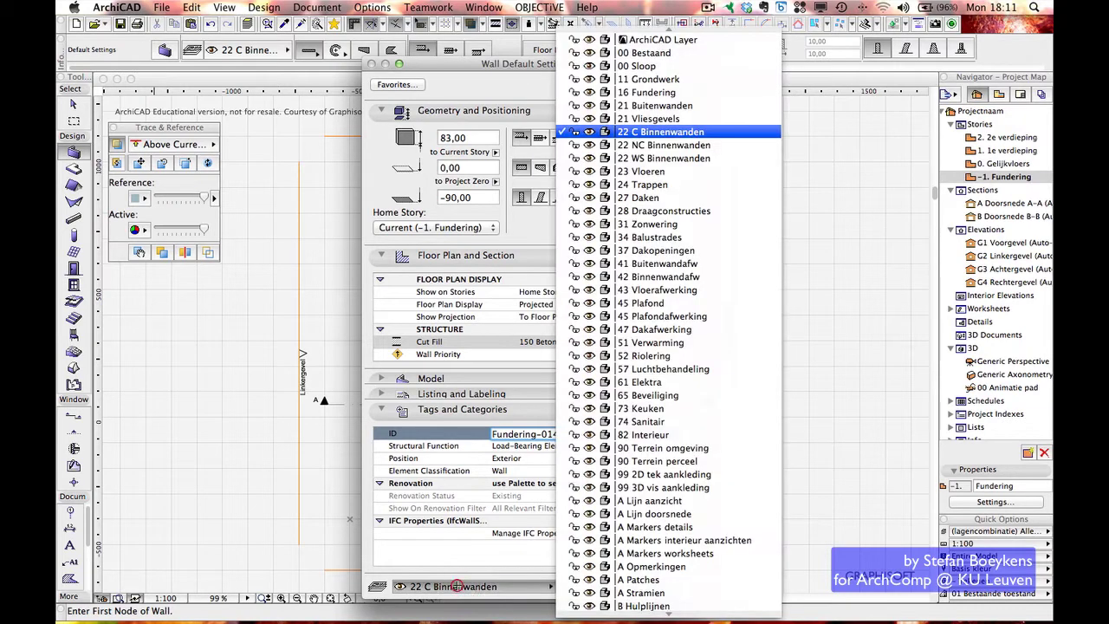
{"action": "left_click", "coordinate": [648, 92]}
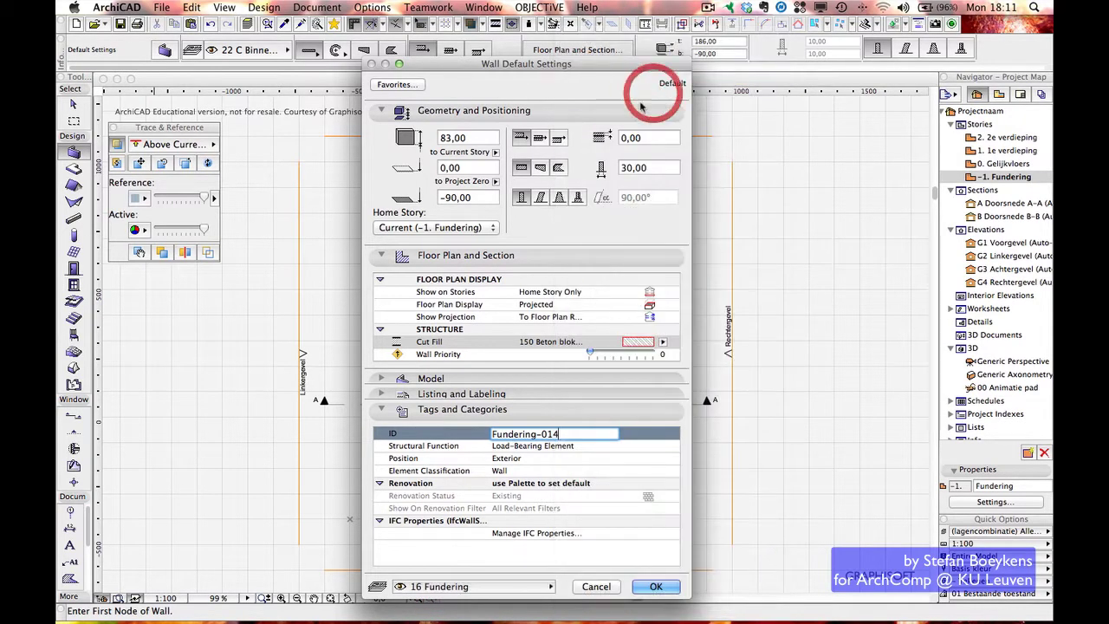
{"action": "left_click", "coordinate": [471, 397]}
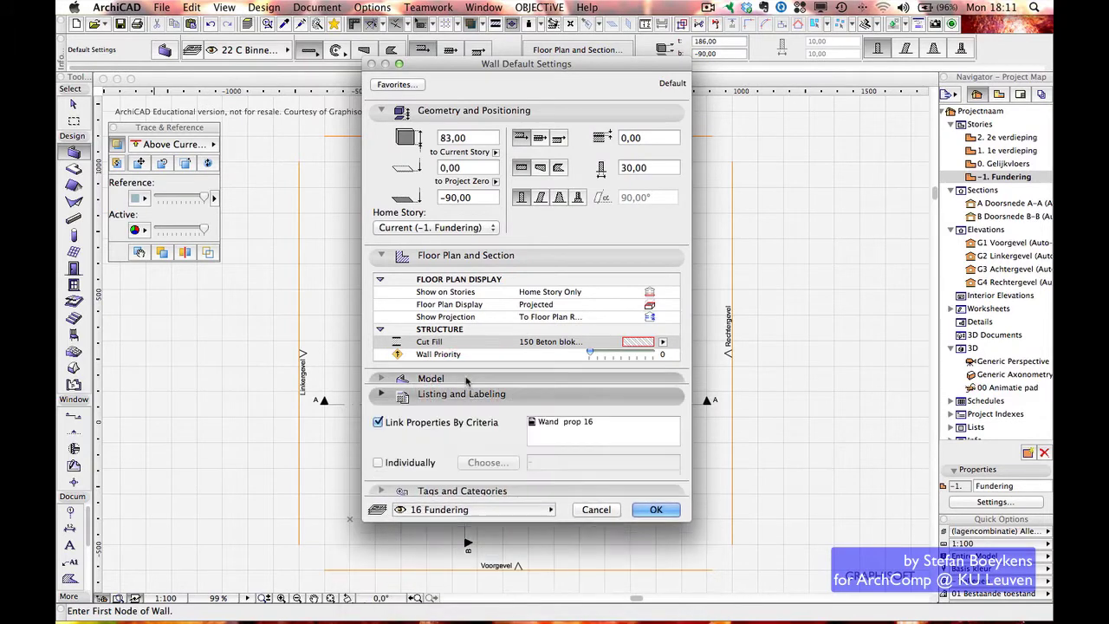
Set all three surface materials of the default wall to Steen-Beton and accept the wall settings
{"action": "left_click", "coordinate": [460, 378]}
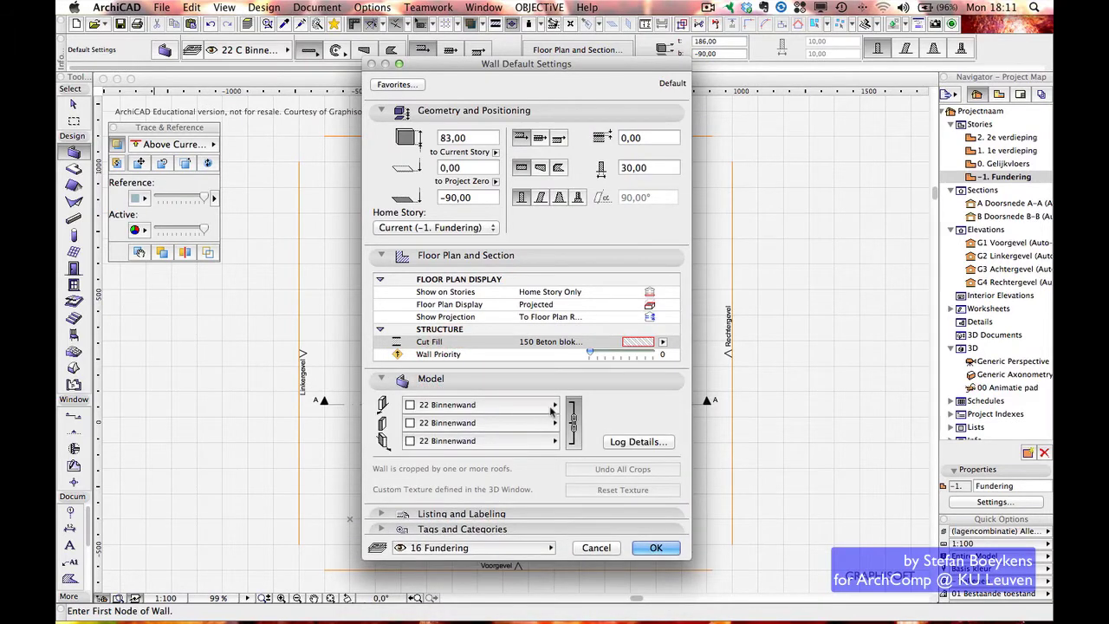
{"action": "left_click", "coordinate": [519, 404]}
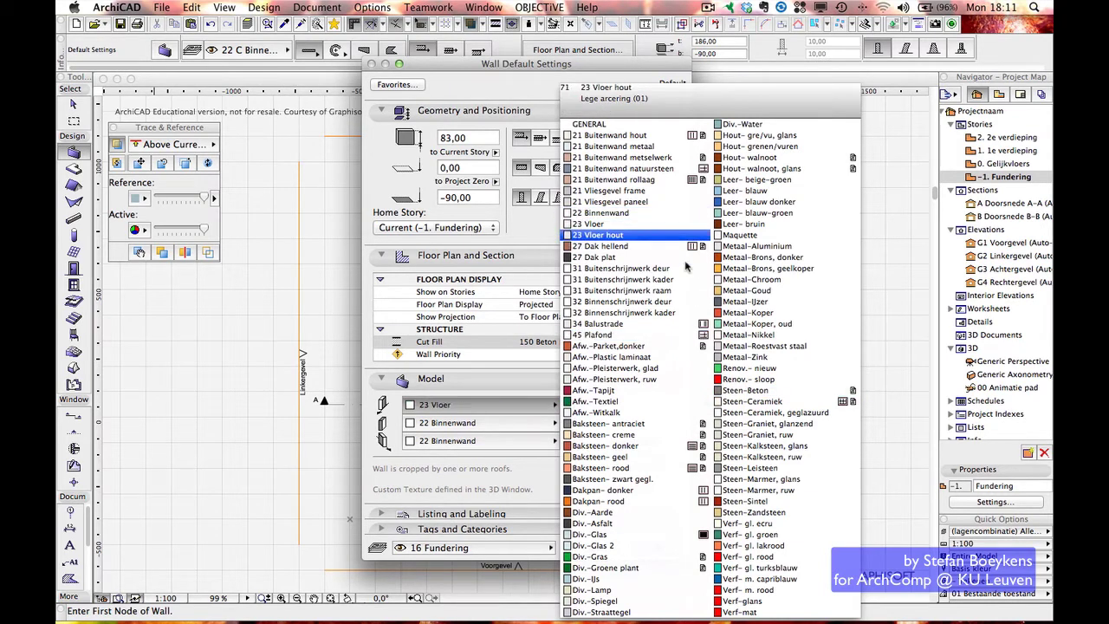
{"action": "left_click", "coordinate": [749, 391]}
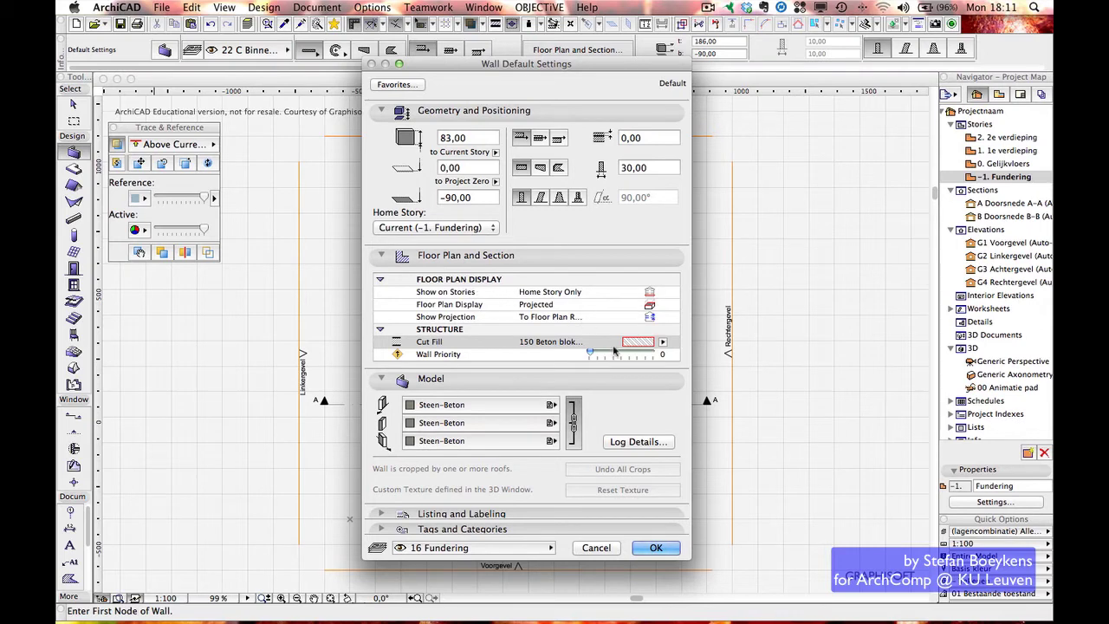
{"action": "left_click", "coordinate": [655, 547]}
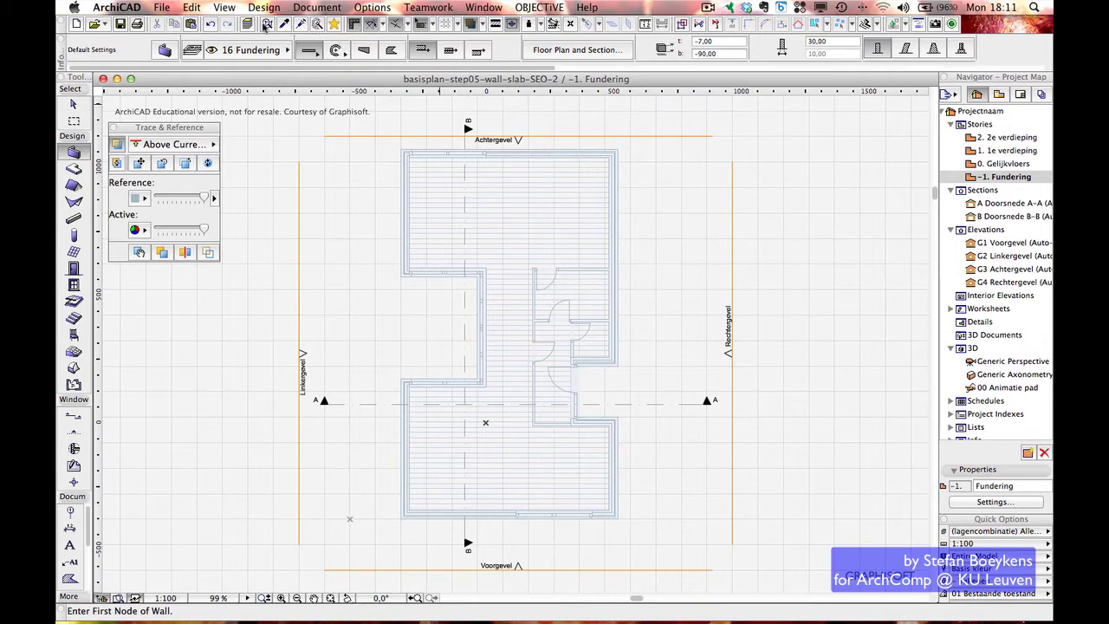
{"action": "left_click", "coordinate": [316, 24]}
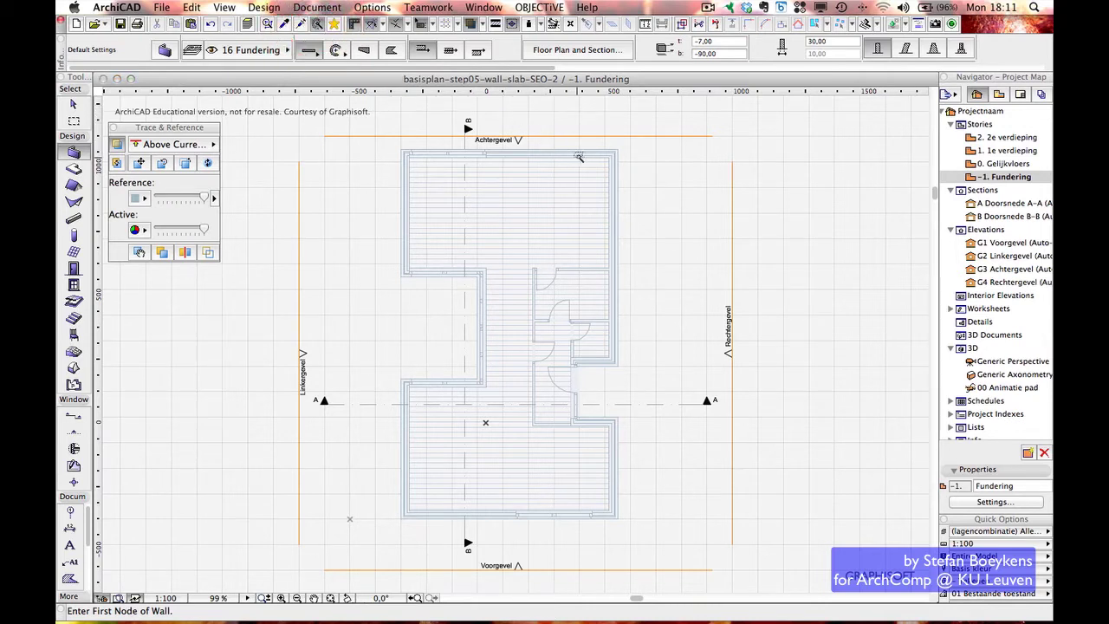
{"action": "scroll", "coordinate": [576, 160], "scroll_direction": "up", "scroll_amount": 10}
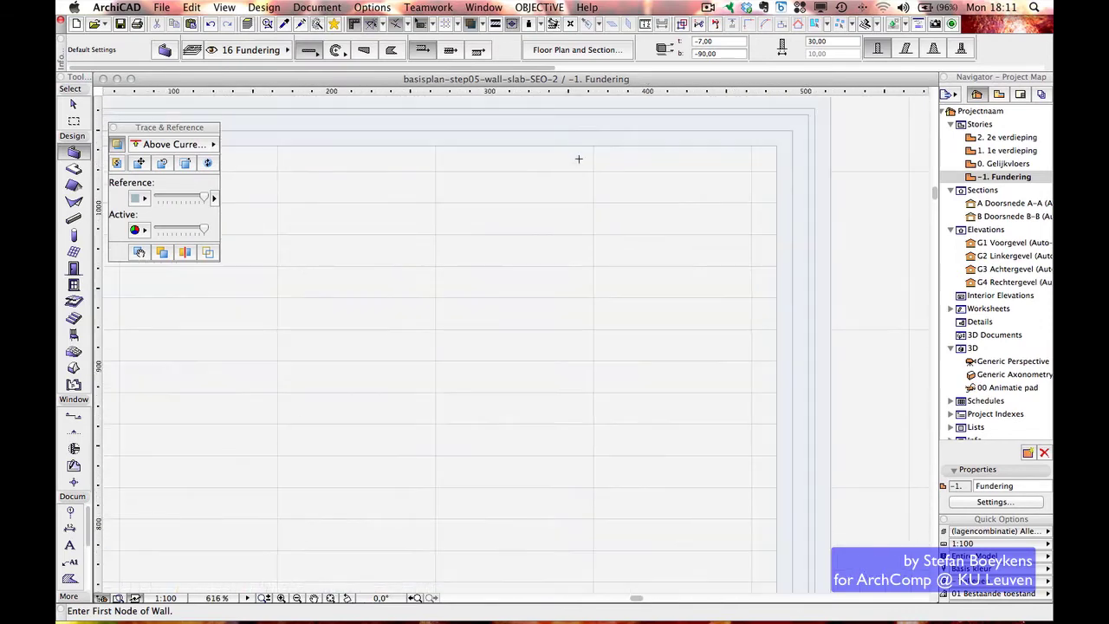
{"action": "left_click", "coordinate": [585, 143]}
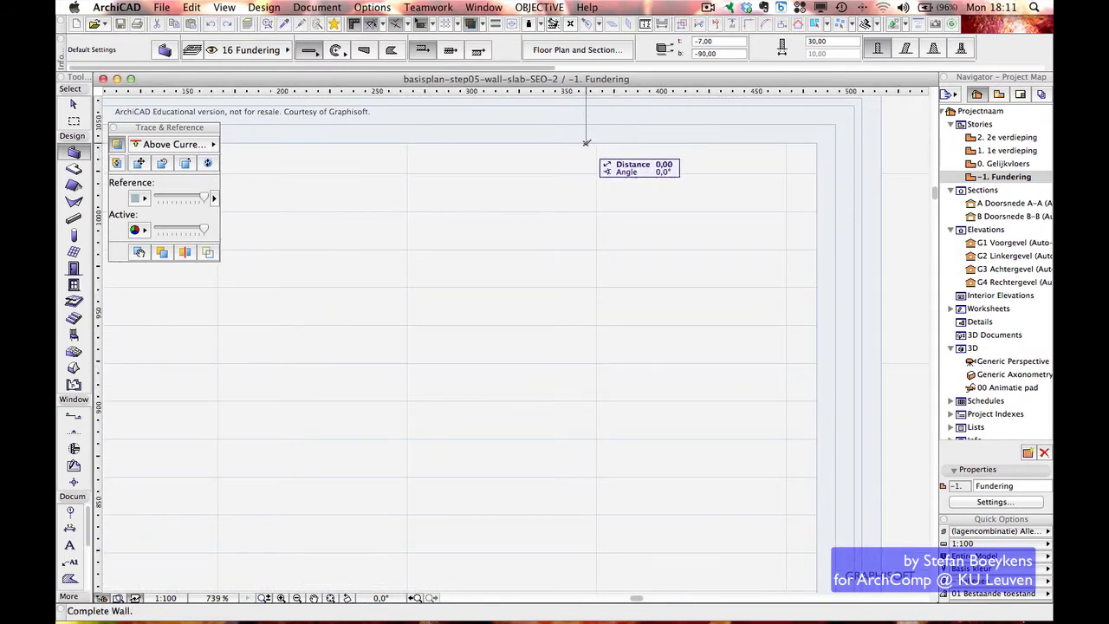
{"action": "key", "text": "Escape"}
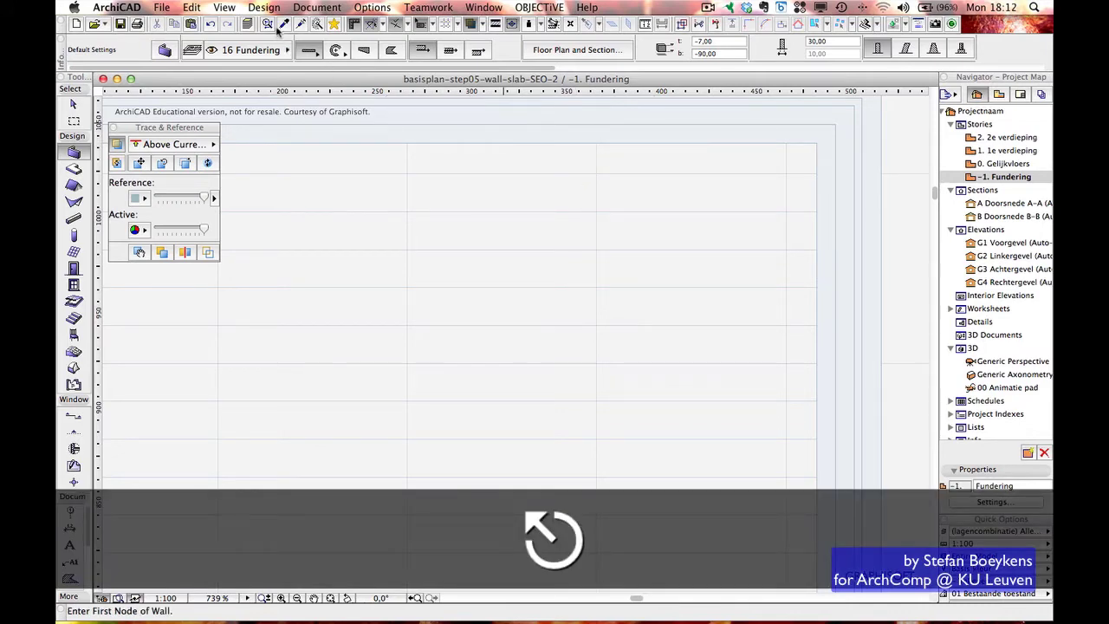
Generate the foundation walls with the Magic Wand from the inner outline of the traced ground floor
{"action": "left_click", "coordinate": [317, 23]}
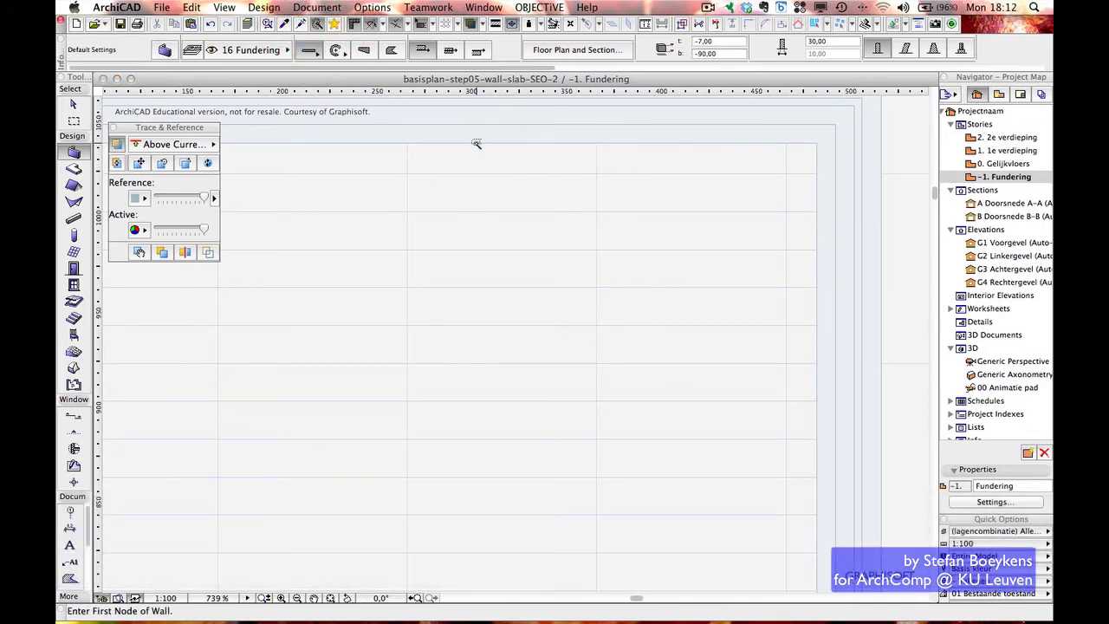
{"action": "left_click", "coordinate": [475, 146]}
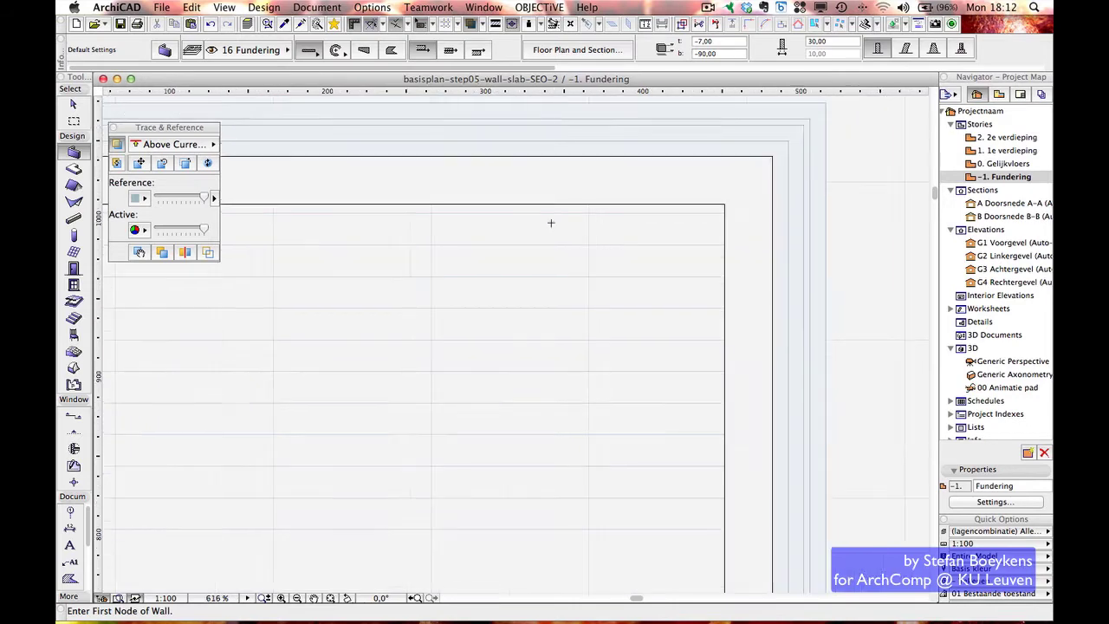
{"action": "scroll", "coordinate": [550, 222], "scroll_direction": "down", "scroll_amount": 2}
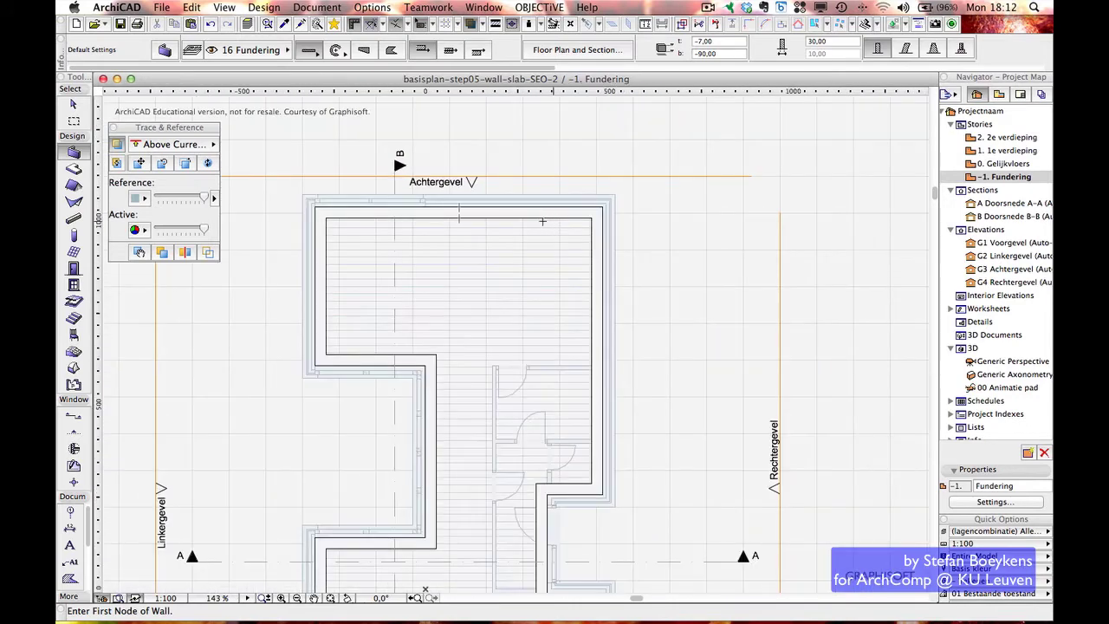
Select all foundation walls and switch their reference line to the inside face, placing their thickness outside the traced outline
{"action": "key", "text": "Escape"}
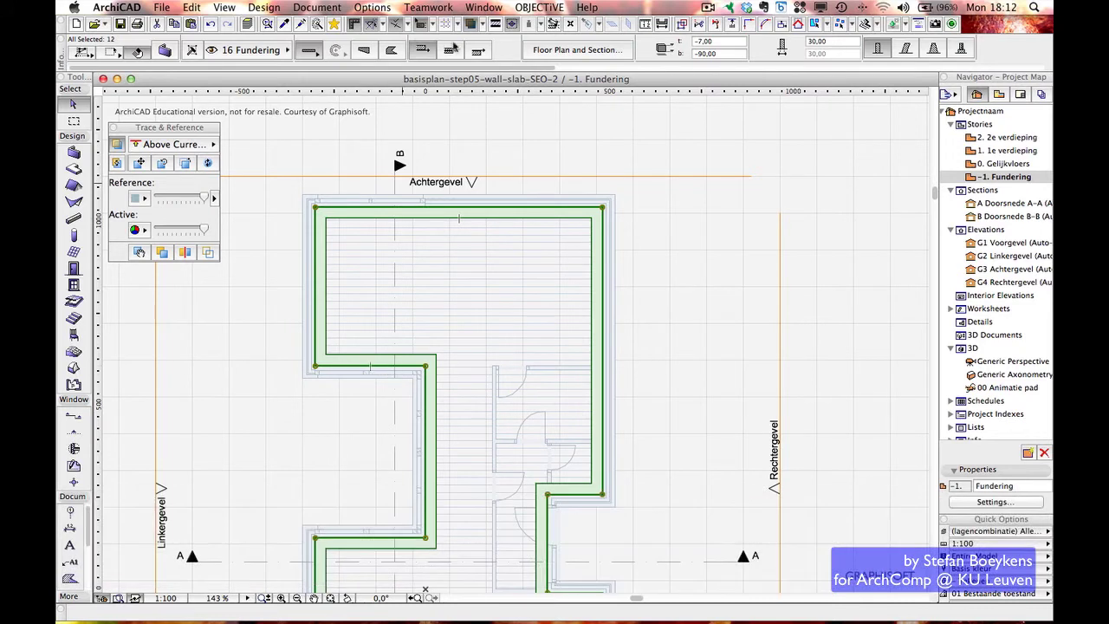
{"action": "left_click", "coordinate": [485, 54]}
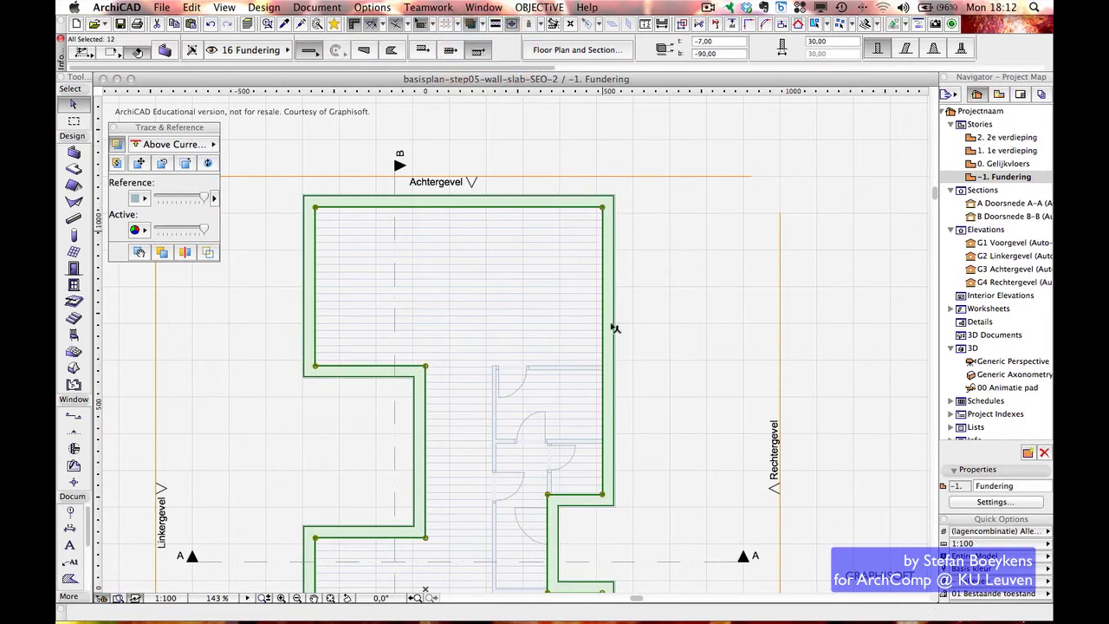
{"action": "middle_click_drag", "start_coordinate": [658, 381], "coordinate": [698, 248]}
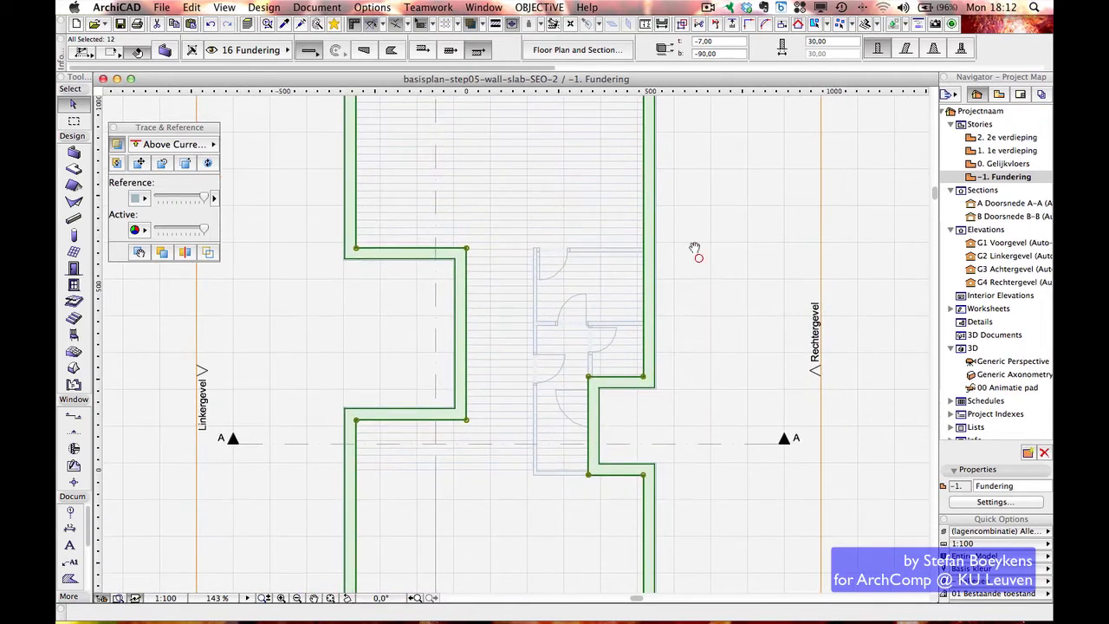
{"action": "scroll", "coordinate": [365, 485], "scroll_direction": "down", "scroll_amount": 5}
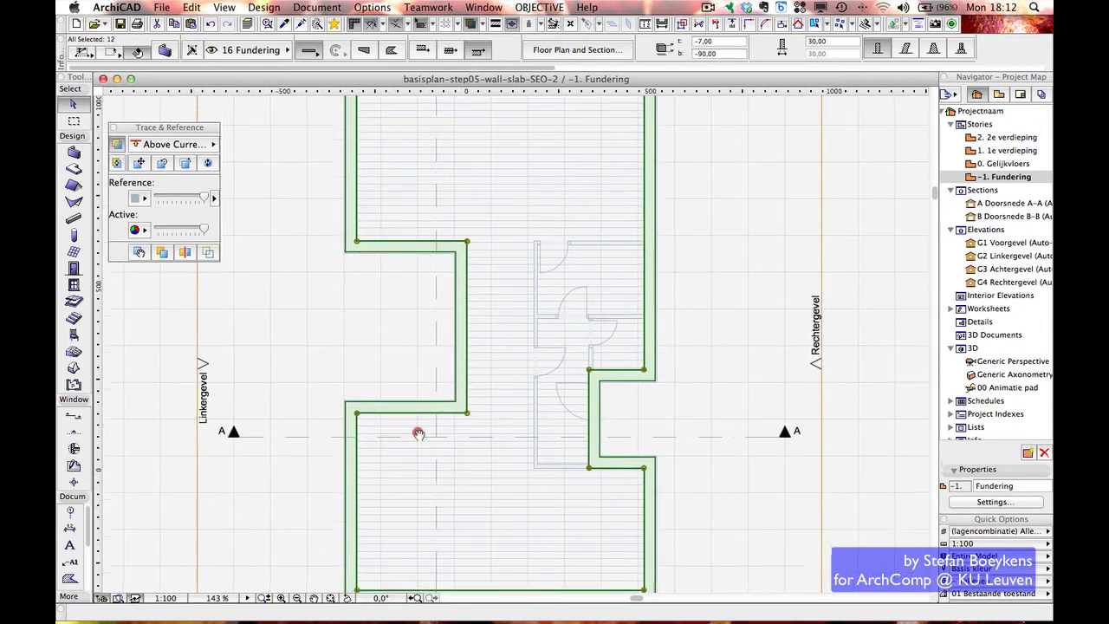
{"action": "scroll", "coordinate": [360, 495], "scroll_direction": "up", "scroll_amount": 2}
{"action": "scroll", "coordinate": [359, 495], "scroll_direction": "up", "scroll_amount": 10}
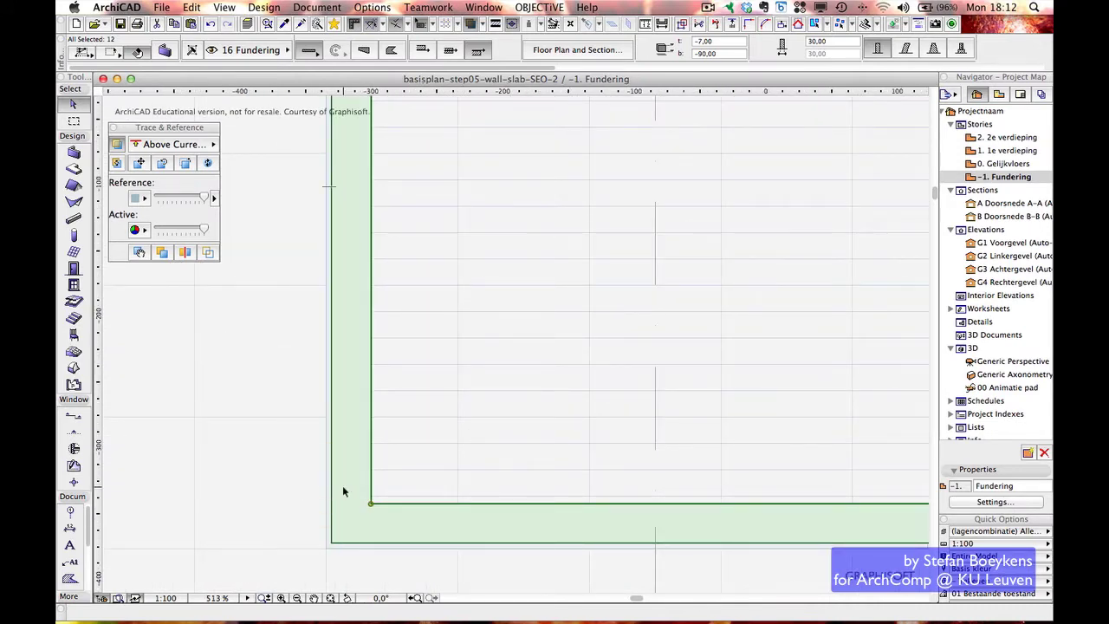
{"action": "scroll", "coordinate": [344, 491], "scroll_direction": "down", "scroll_amount": 10}
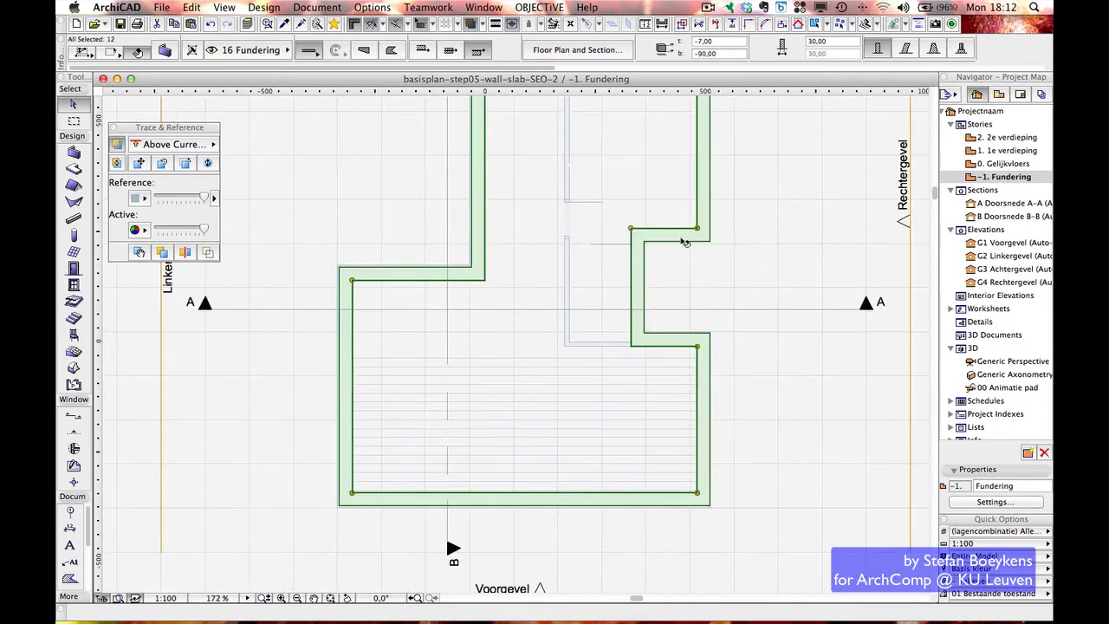
Suspend grouping for the foundation walls and clear the selection
{"action": "middle_click_drag", "start_coordinate": [682, 275], "coordinate": [660, 311]}
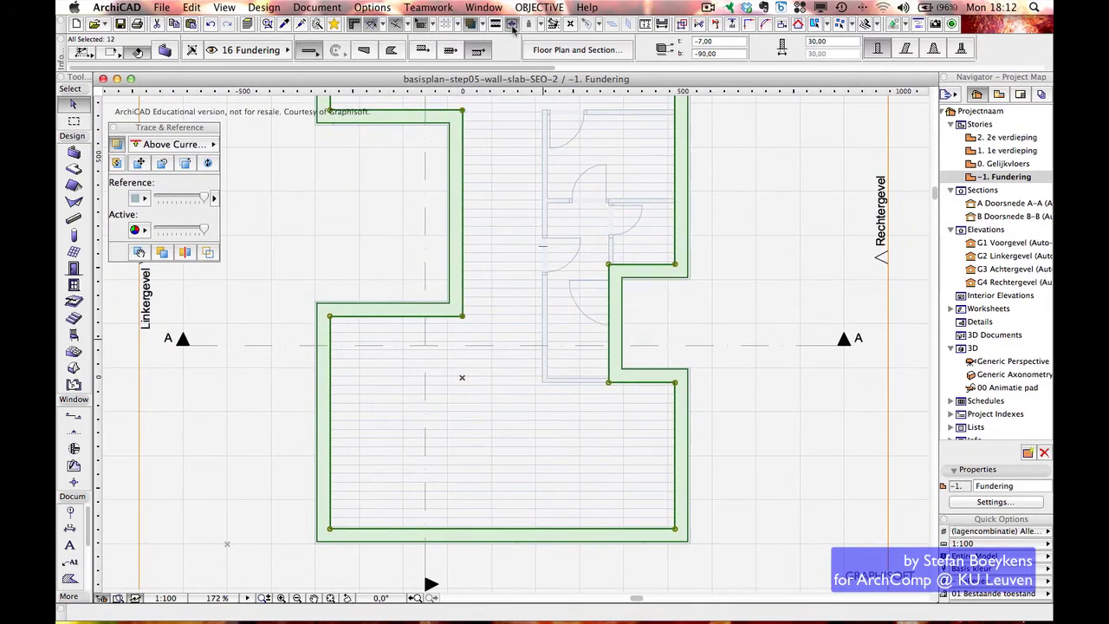
{"action": "left_click", "coordinate": [680, 24]}
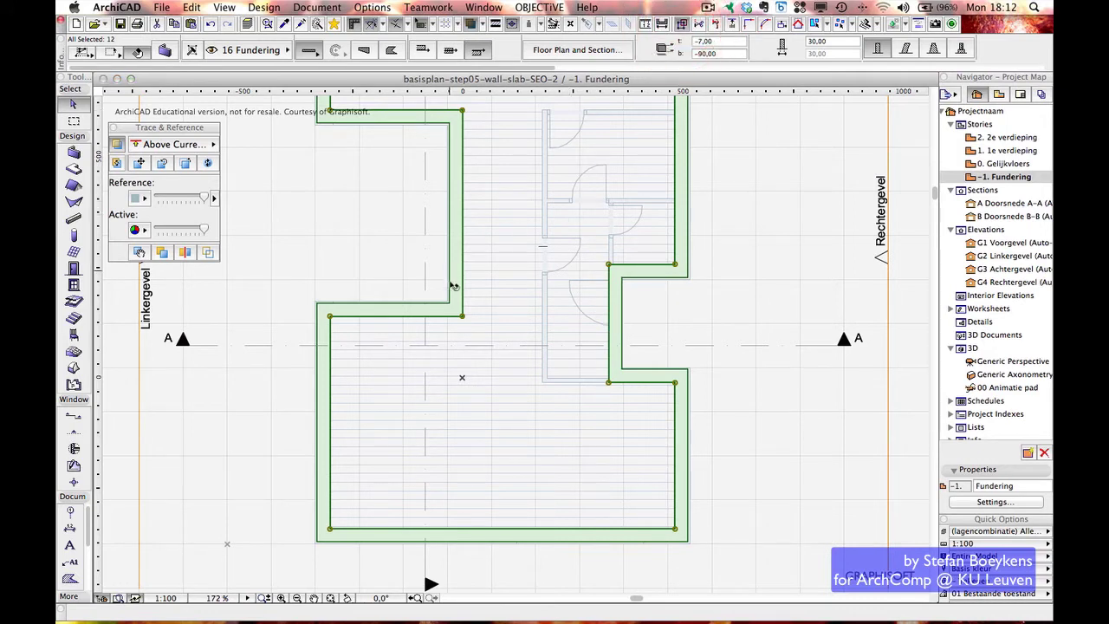
{"action": "left_click", "coordinate": [384, 279]}
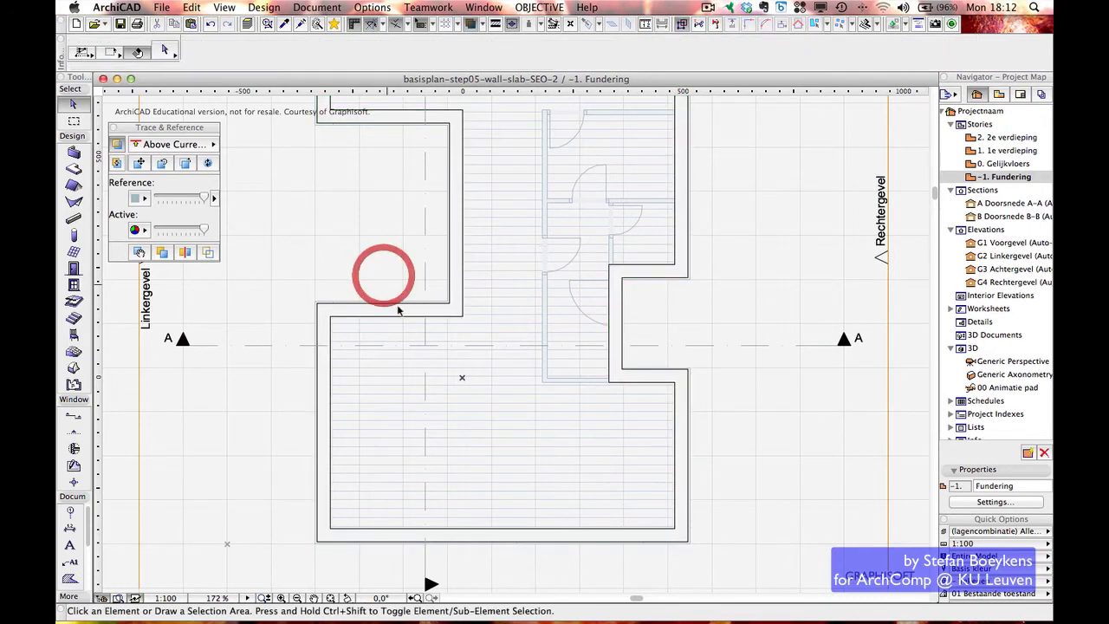
{"action": "left_click", "coordinate": [402, 314]}
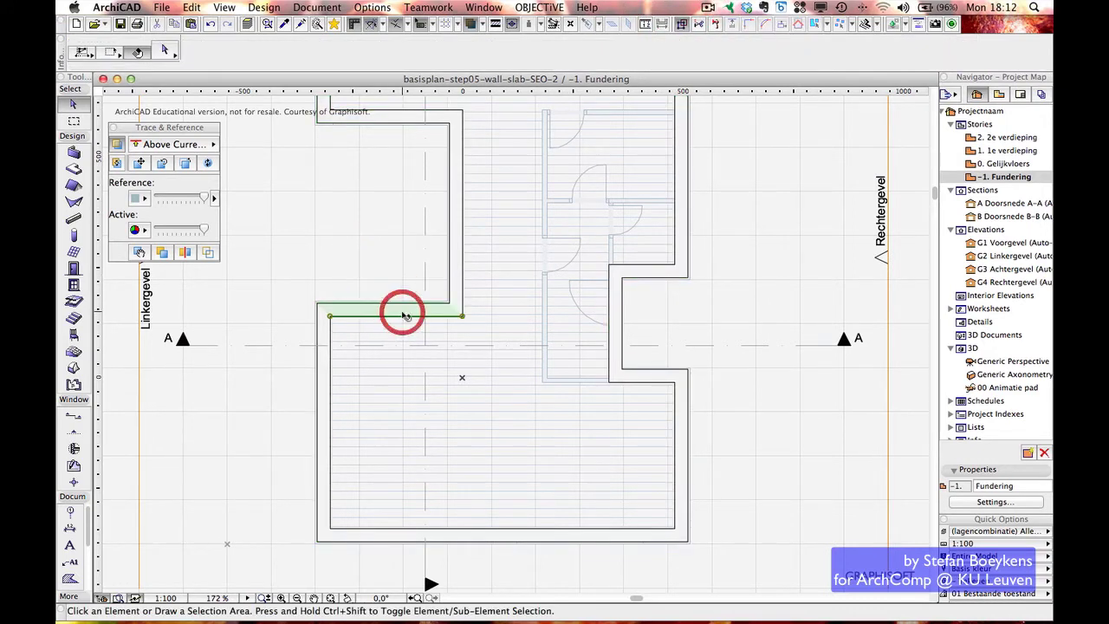
{"action": "left_click", "coordinate": [464, 319]}
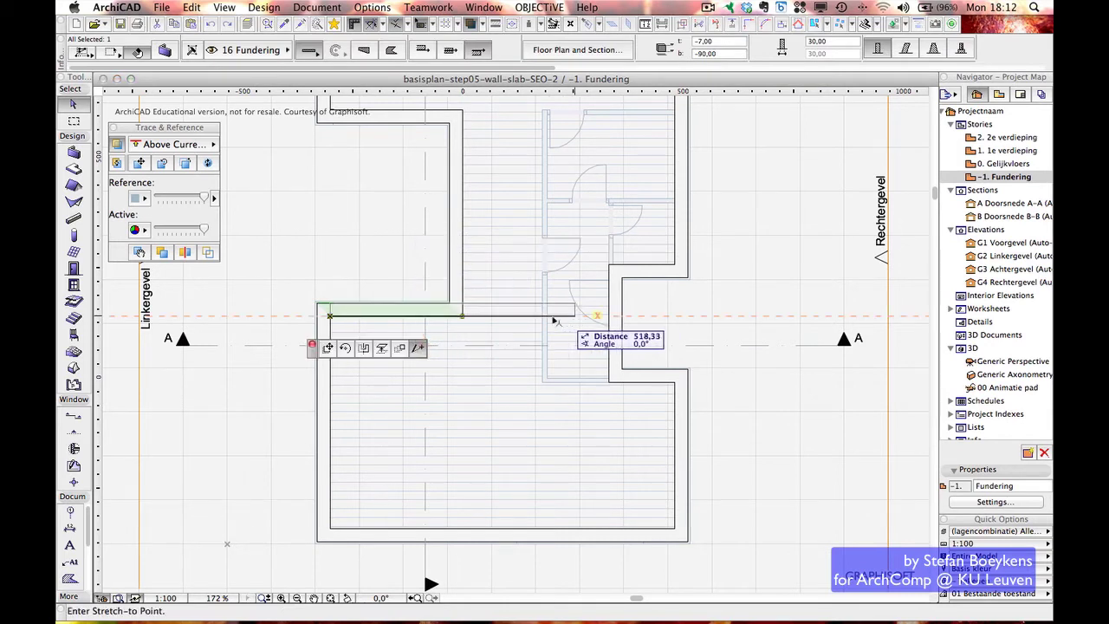
{"action": "key", "text": "Escape"}
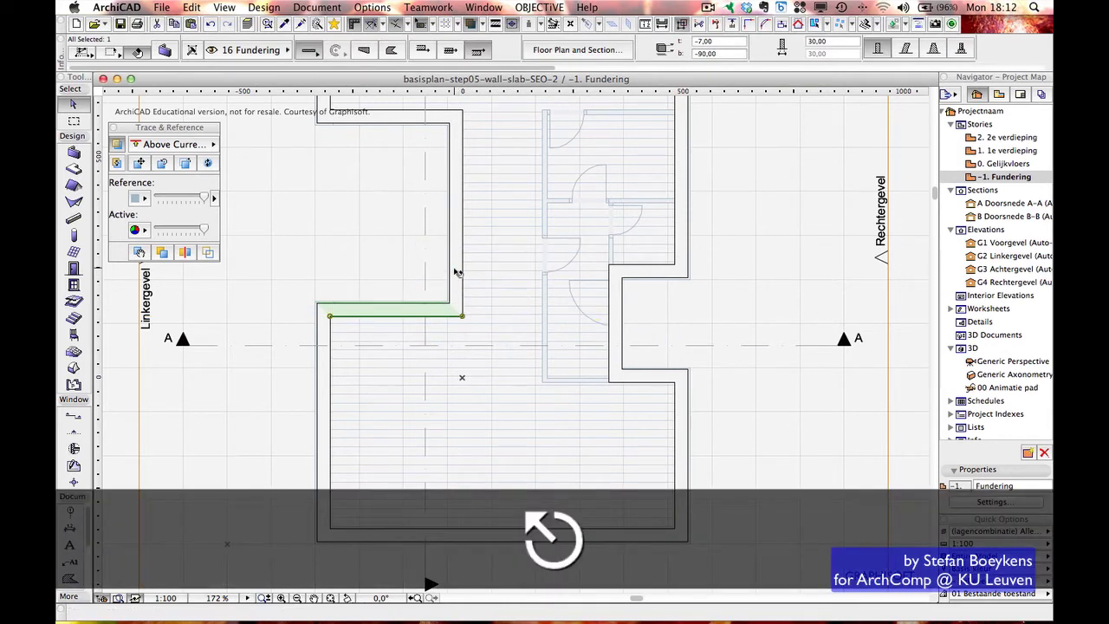
Intersect the vertical wall of the Linkergevel recess with the lower horizontal wall of the Rechtergevel recess
{"action": "left_click", "coordinate": [457, 272]}
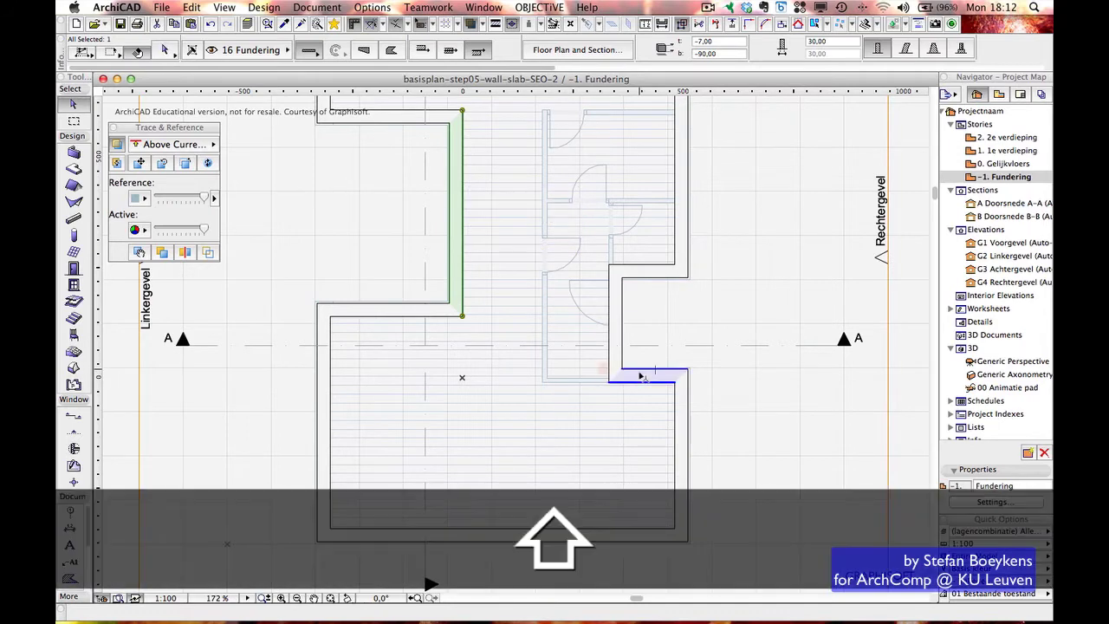
{"action": "left_click", "coordinate": [641, 375], "text": "shift"}
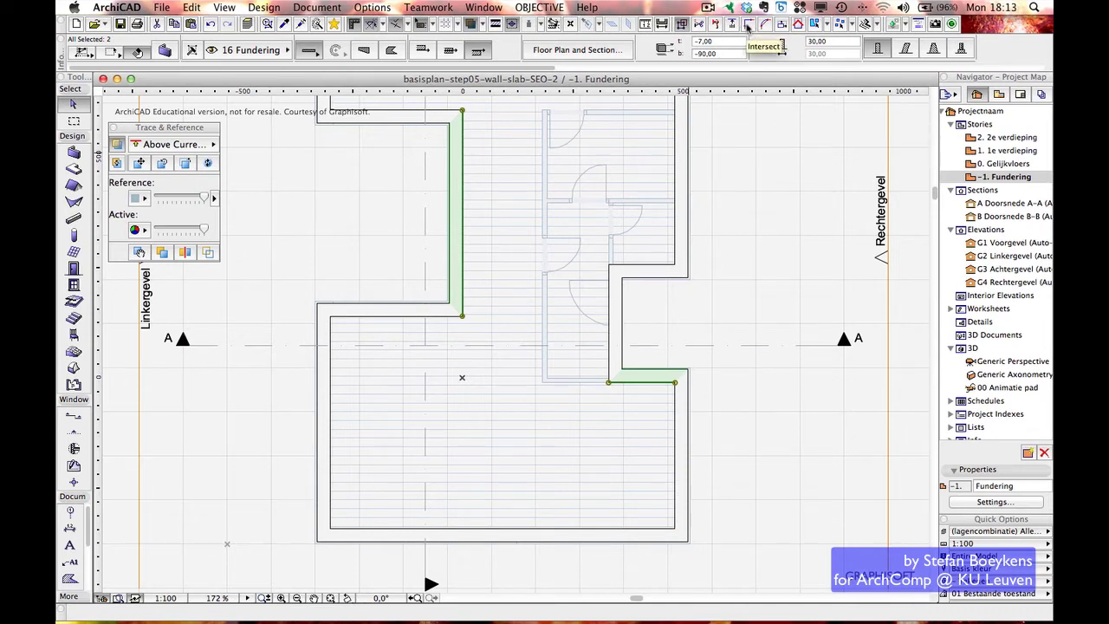
{"action": "left_click", "coordinate": [747, 26]}
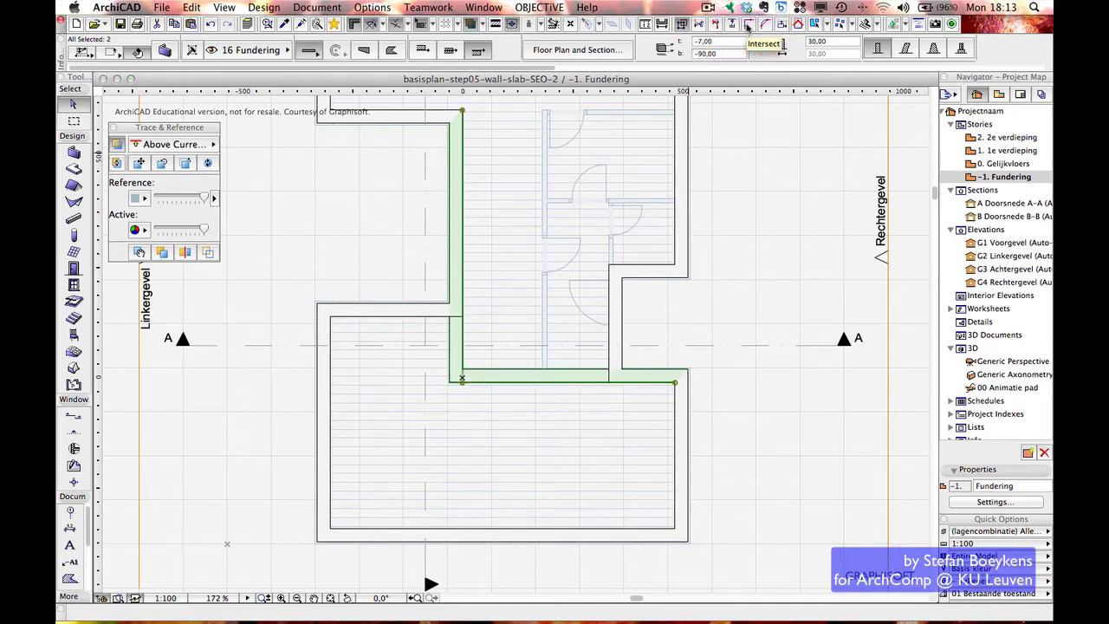
{"action": "left_click", "coordinate": [741, 189]}
Stretch the upper horizontal wall of the Linkergevel recess across the building to the outer wall on the Rechtergevel side
{"action": "middle_click_drag", "start_coordinate": [741, 189], "coordinate": [741, 292]}
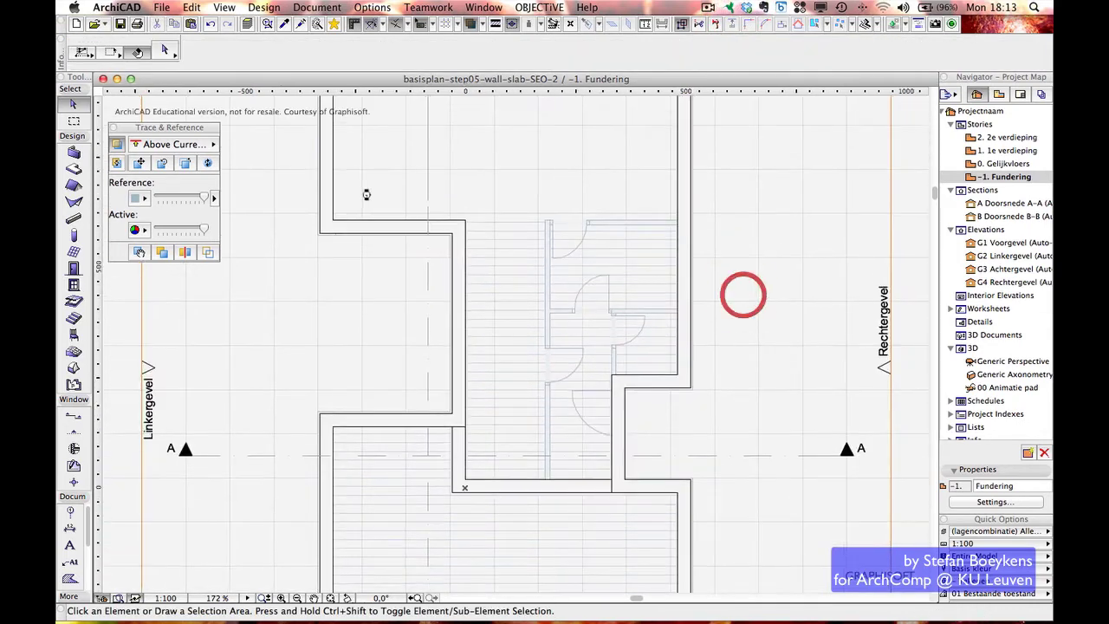
{"action": "left_click", "coordinate": [392, 222]}
{"action": "left_click", "coordinate": [464, 220]}
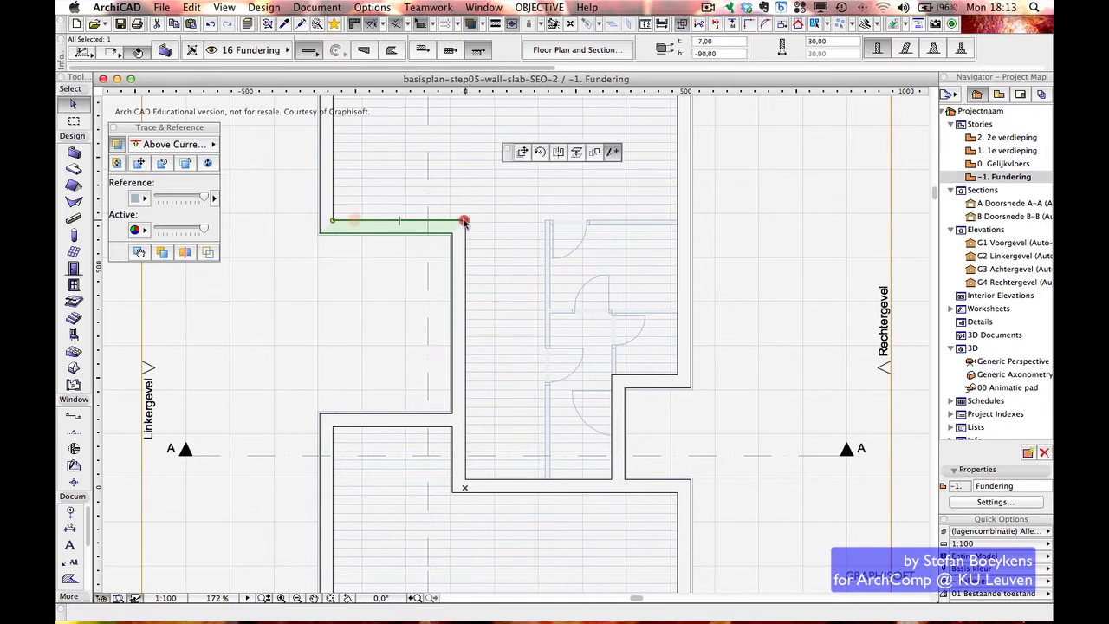
{"action": "left_click", "coordinate": [671, 224]}
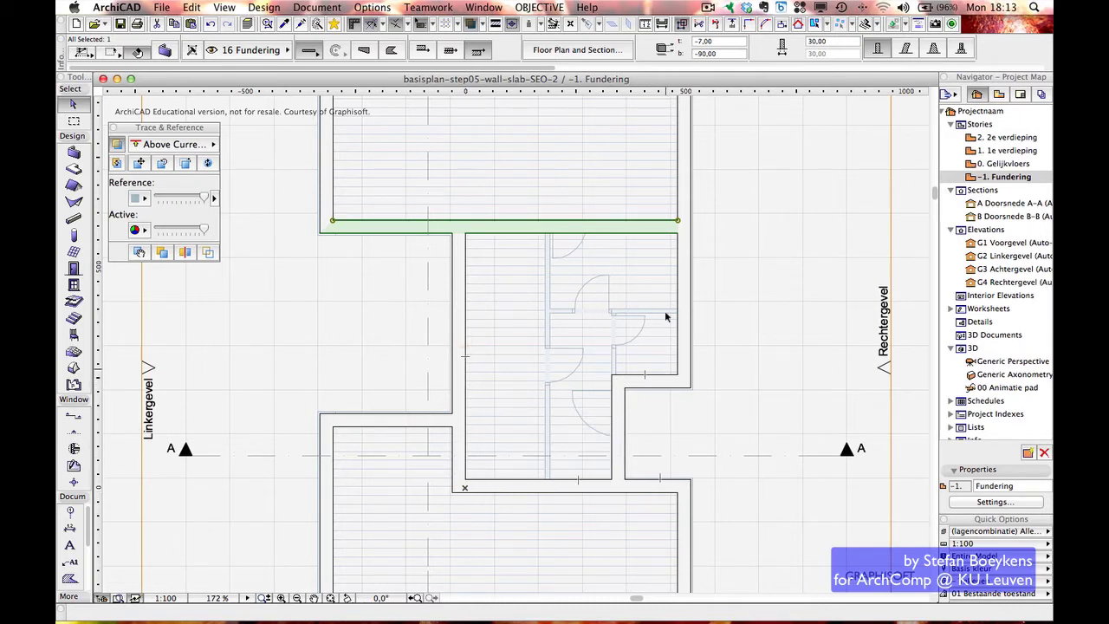
{"action": "left_click", "coordinate": [403, 257]}
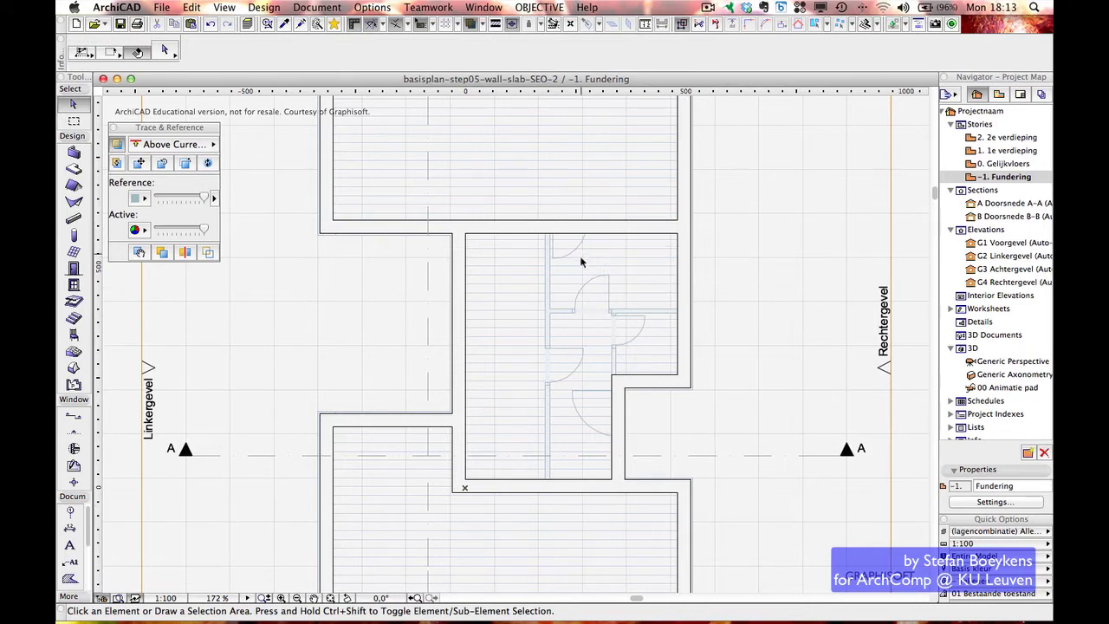
Try to pick up the parameters of the upper cross wall as tool defaults
{"action": "key", "text": "alt"}
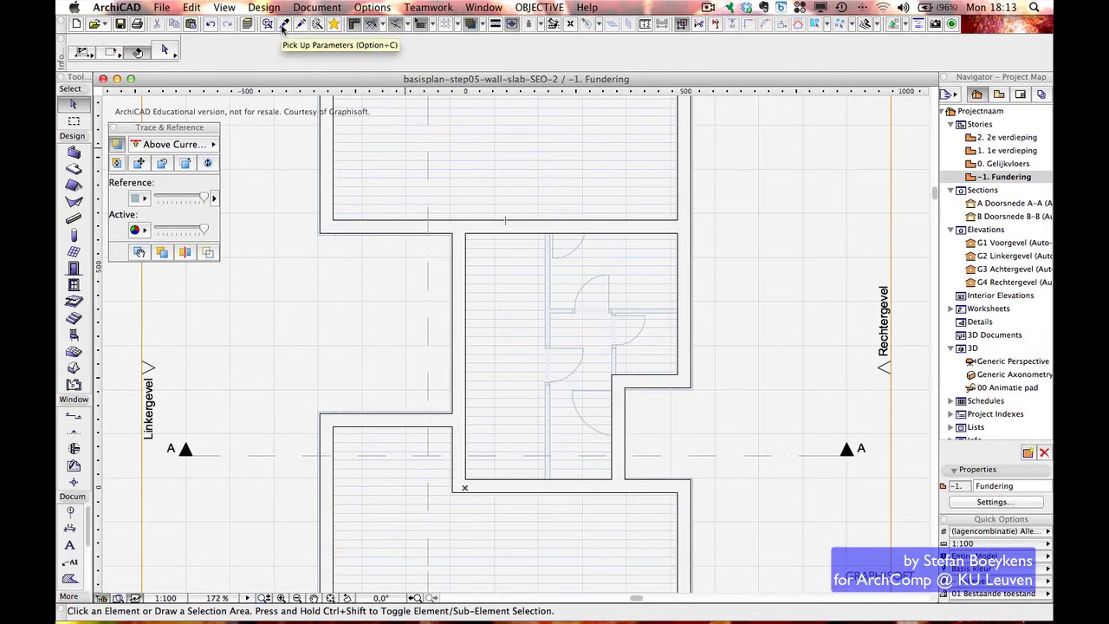
{"action": "left_click", "coordinate": [282, 25]}
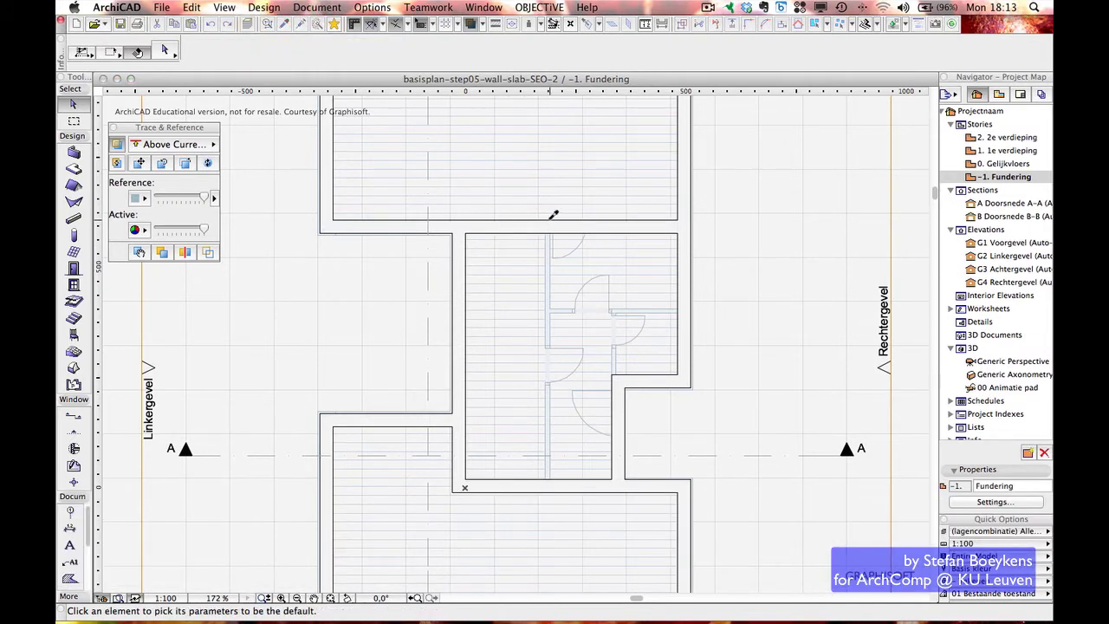
{"action": "left_click", "coordinate": [551, 218]}
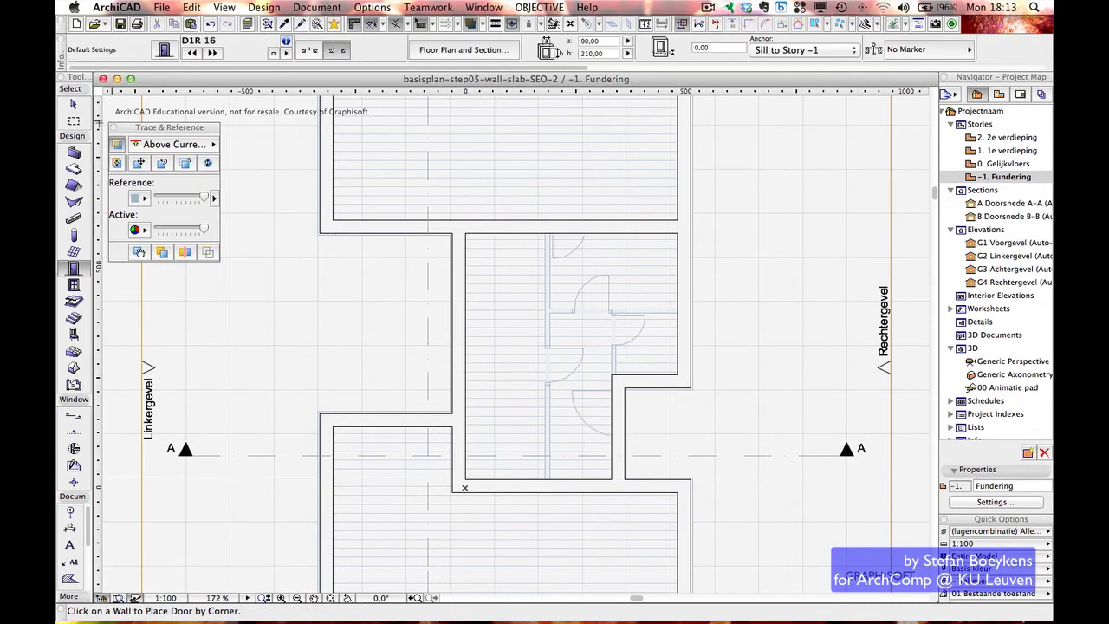
Draw a foundation wall along the traced corridor partition, from the upper cross wall down to the lower cross wall
{"action": "left_click", "coordinate": [76, 151]}
{"action": "left_click", "coordinate": [545, 234]}
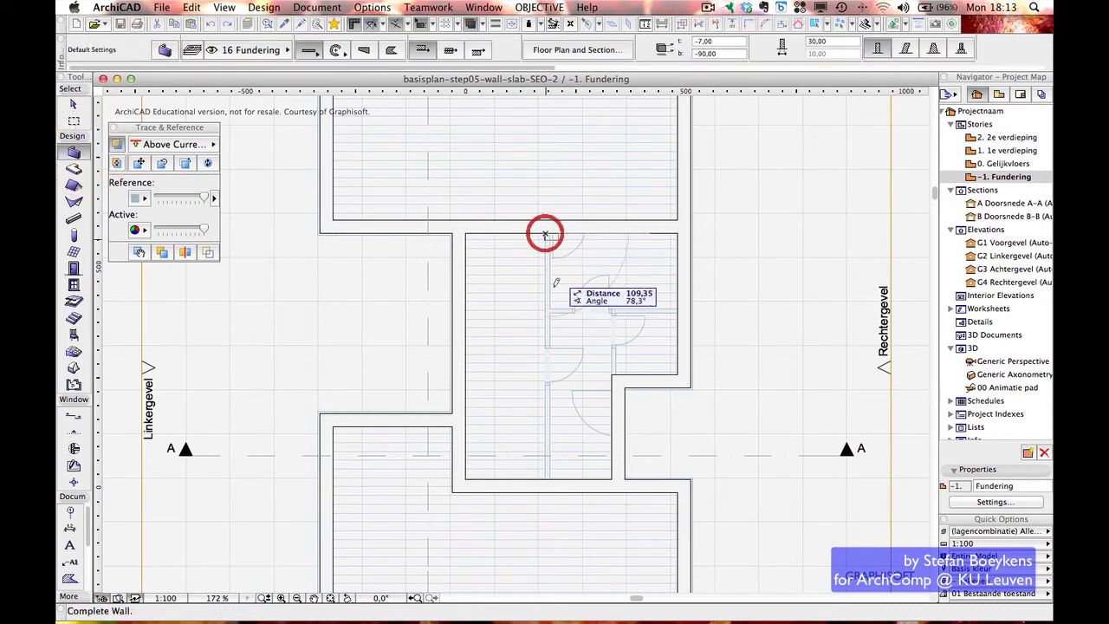
{"action": "left_click", "coordinate": [540, 475]}
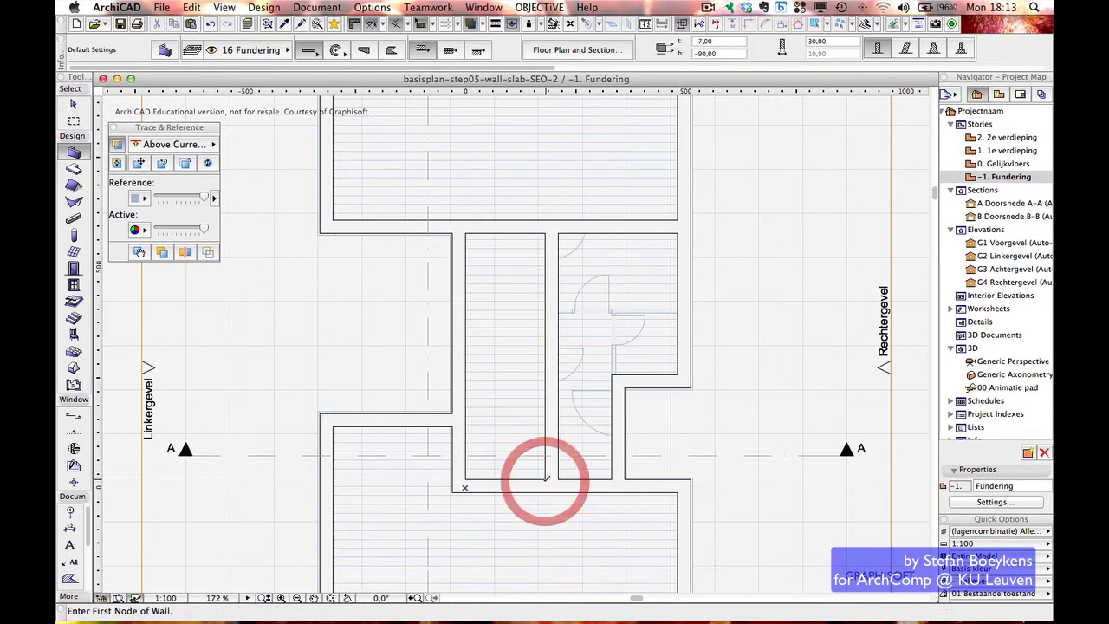
Set the thickness of the new foundation wall along the corridor partition to 20
{"action": "left_click", "coordinate": [554, 240]}
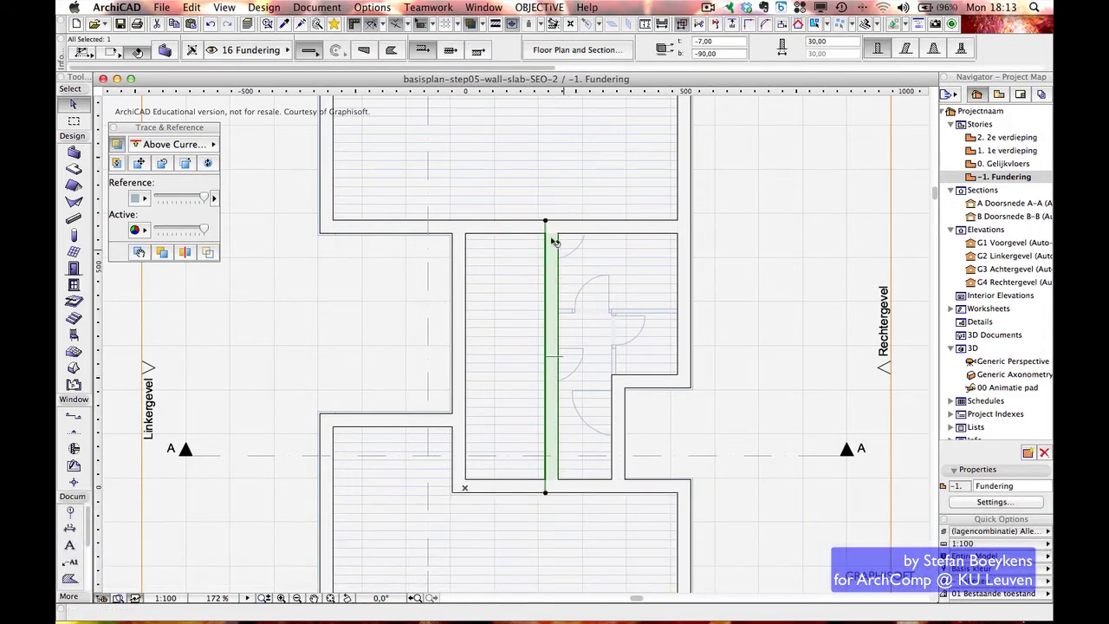
{"action": "left_click", "coordinate": [544, 204]}
{"action": "left_click", "coordinate": [829, 41]}
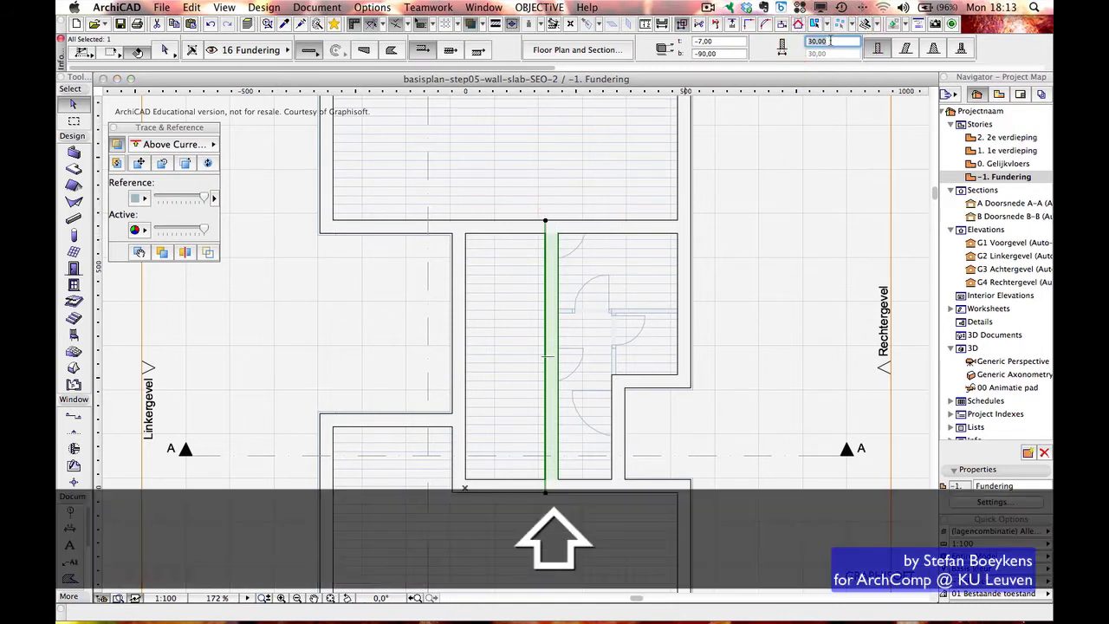
{"action": "type", "text": "20"}
{"action": "key", "text": "shift+Return"}
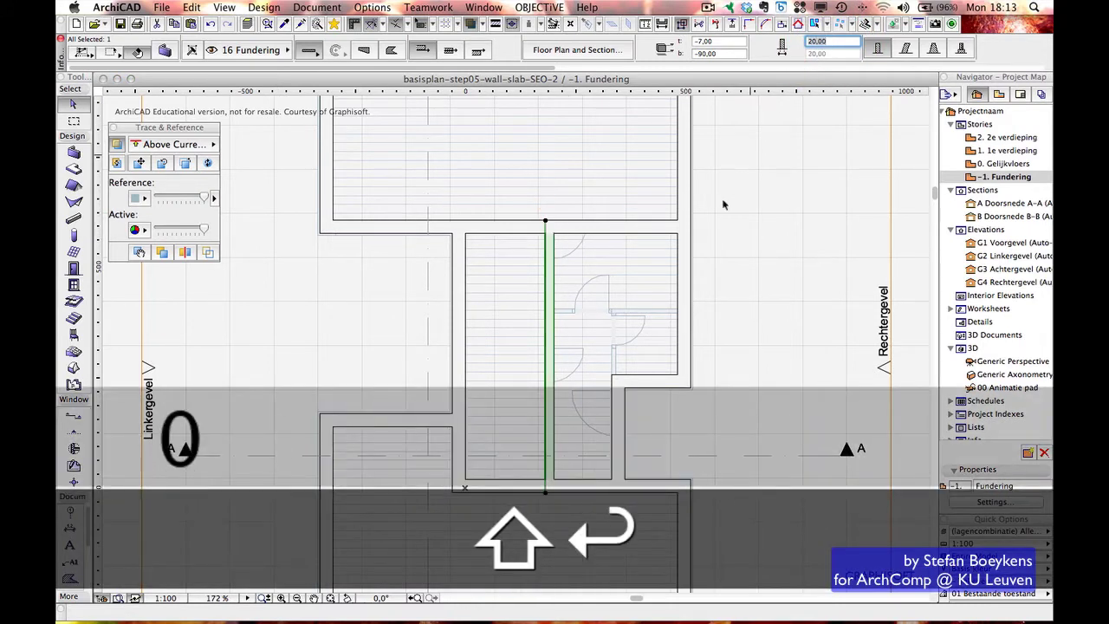
{"action": "key", "text": "Escape"}
Check the floor plan display and cut fill settings of the outer foundation wall on the Achtergevel side
{"action": "scroll", "coordinate": [649, 349], "scroll_direction": "down", "scroll_amount": 2}
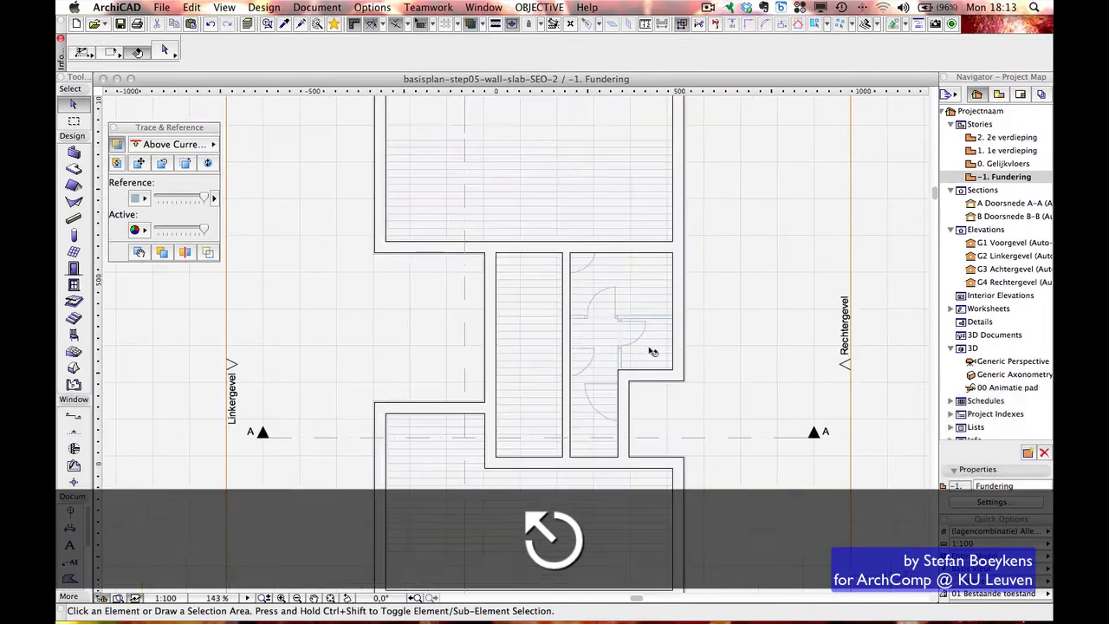
{"action": "scroll", "coordinate": [653, 352], "scroll_direction": "down", "scroll_amount": 1}
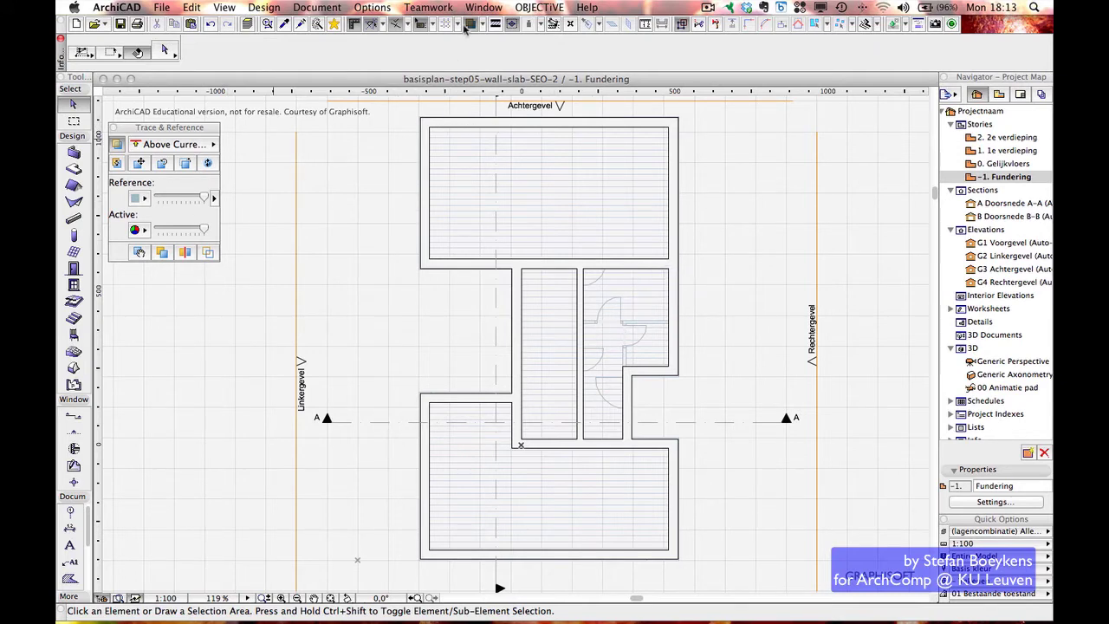
{"action": "left_click", "coordinate": [449, 128]}
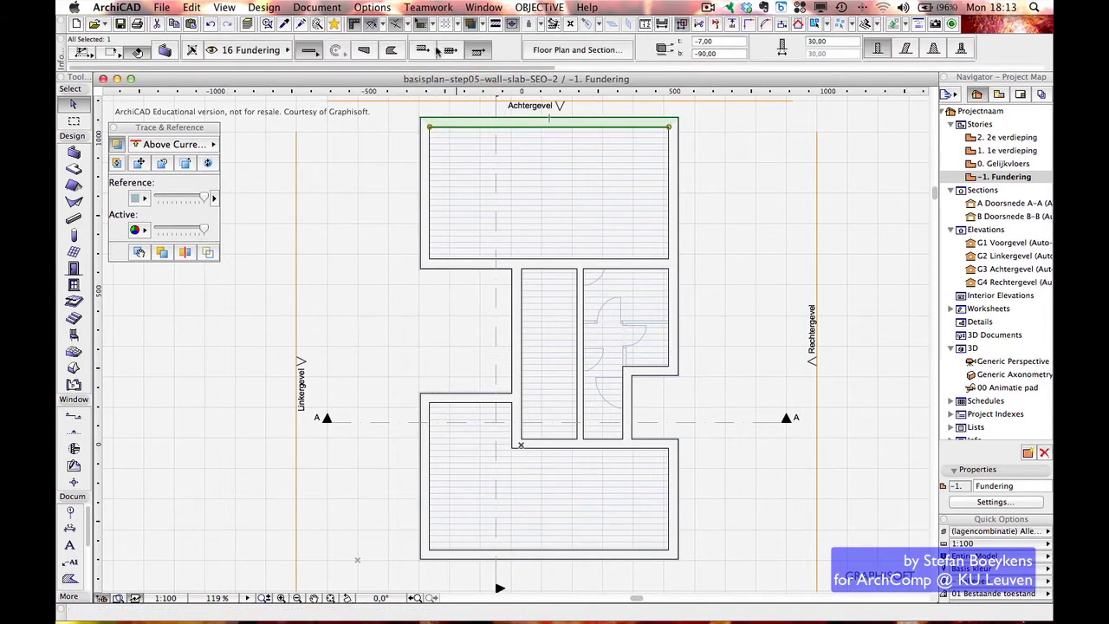
{"action": "left_click", "coordinate": [552, 50]}
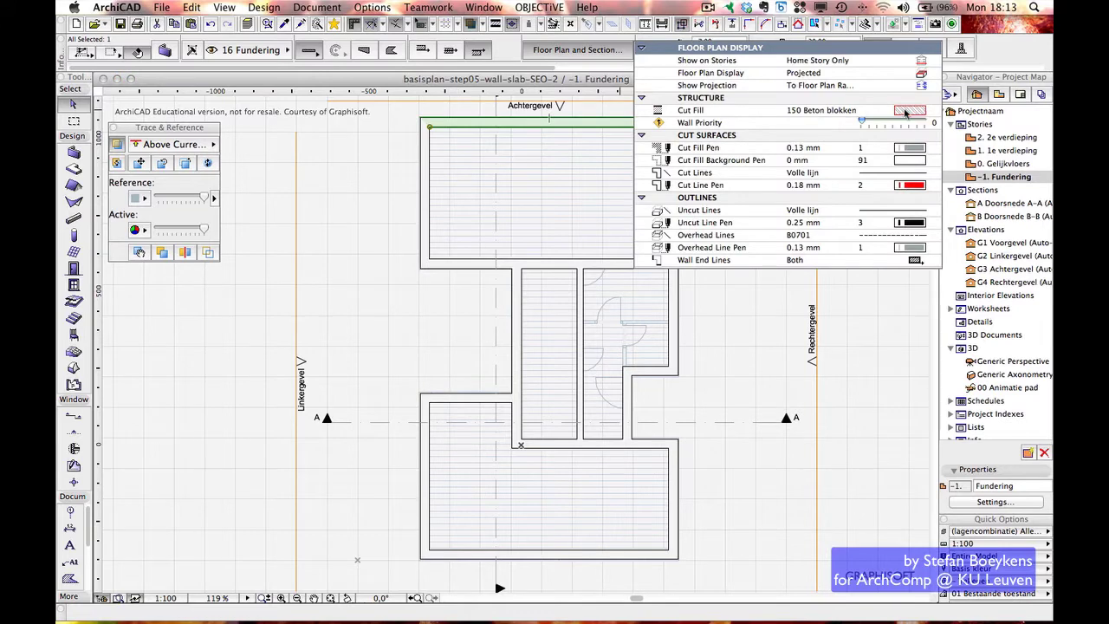
{"action": "left_click", "coordinate": [384, 146]}
{"action": "left_click", "coordinate": [383, 146]}
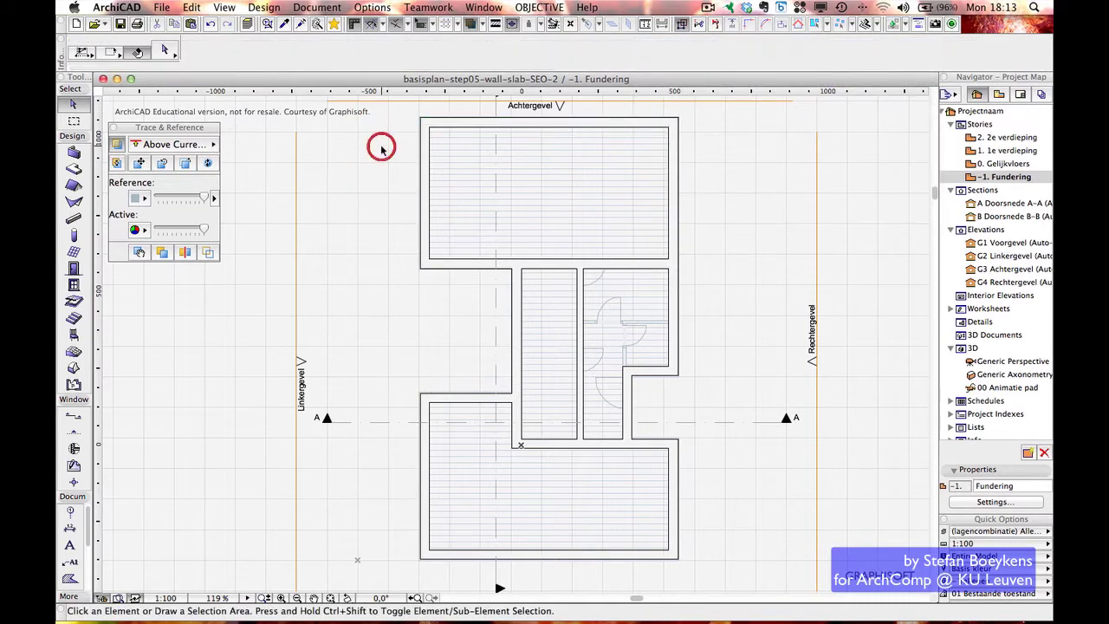
Set the floor plan cut plane height to the current story to 50
{"action": "left_click", "coordinate": [372, 7]}
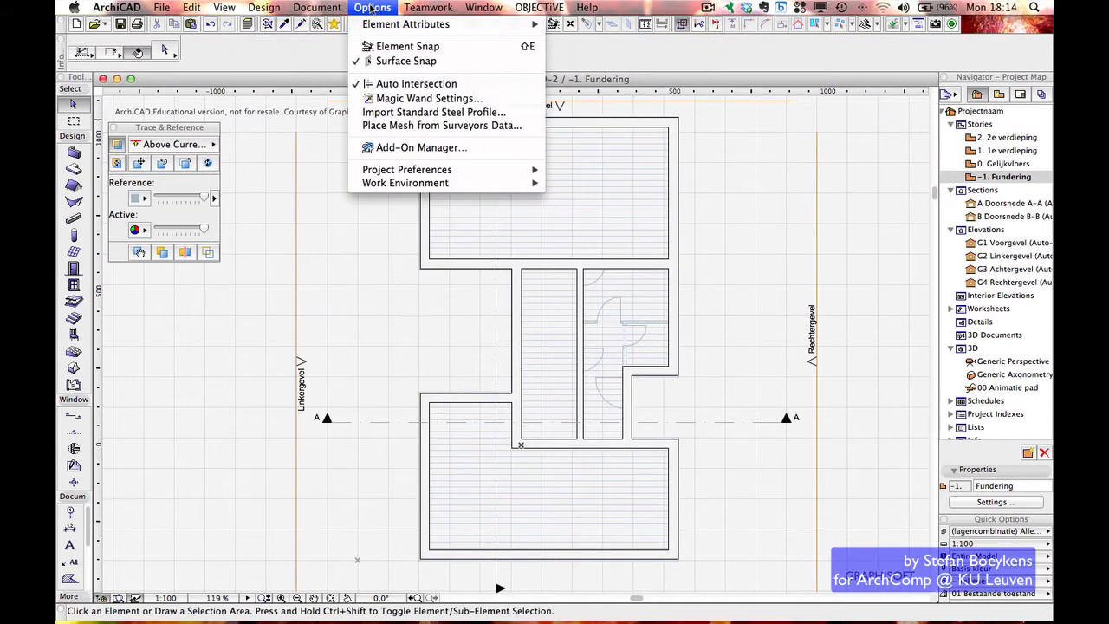
{"action": "mouse_move", "coordinate": [340, 7]}
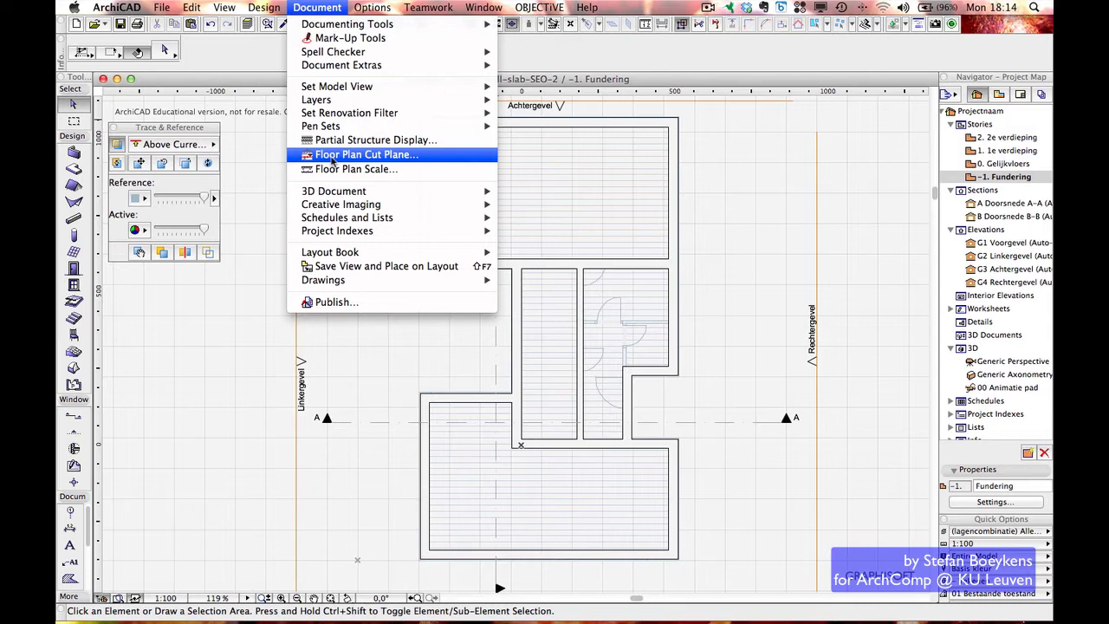
{"action": "left_click", "coordinate": [332, 160]}
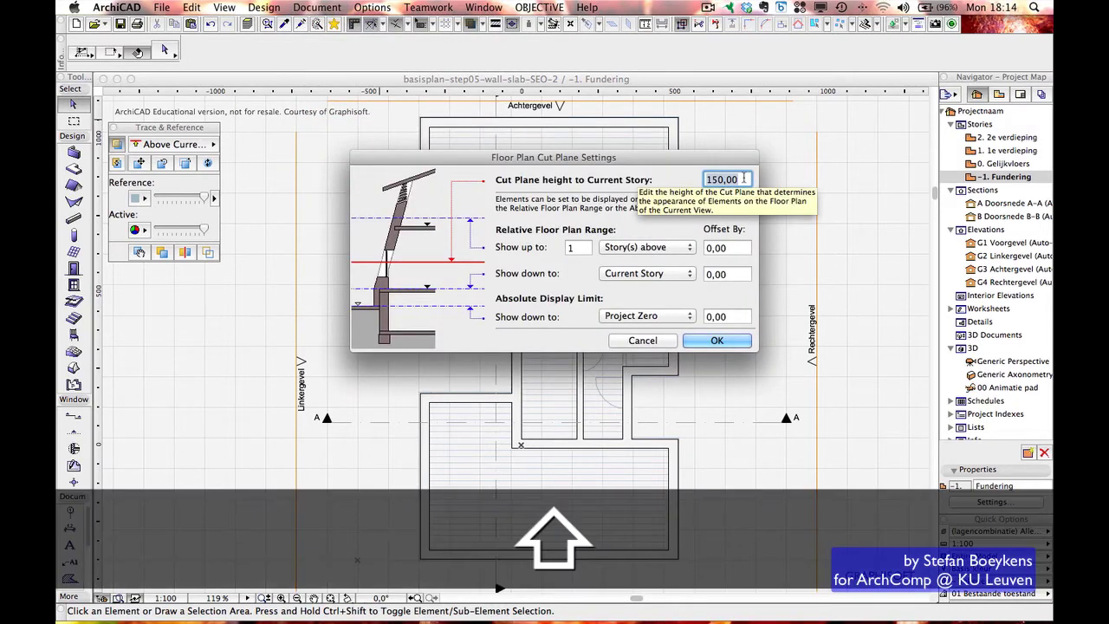
{"action": "type", "text": "50"}
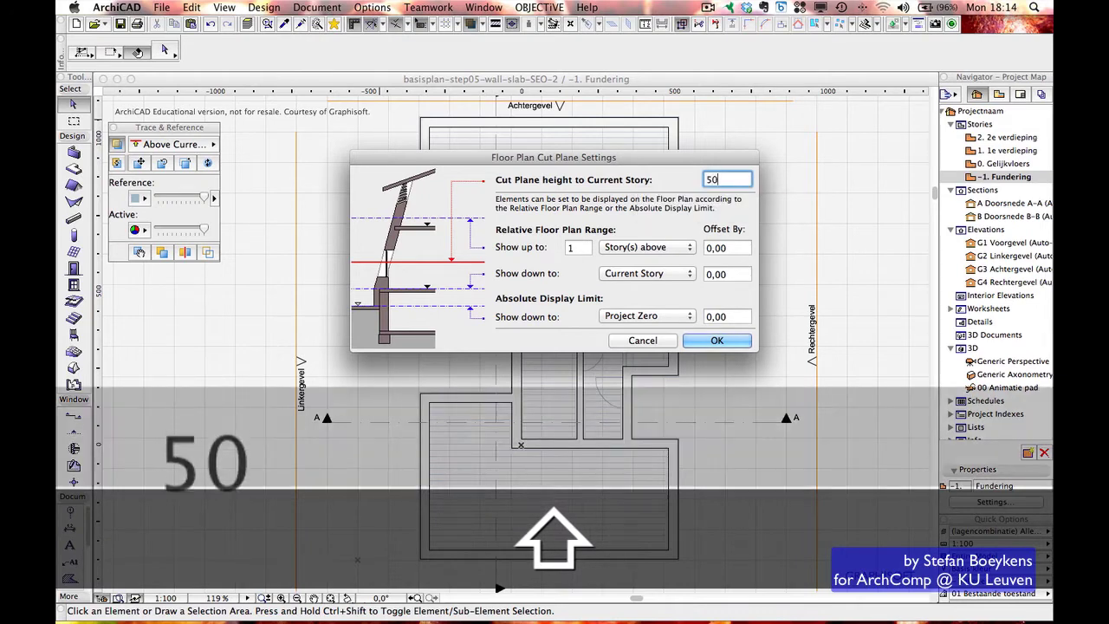
{"action": "left_click", "coordinate": [716, 340]}
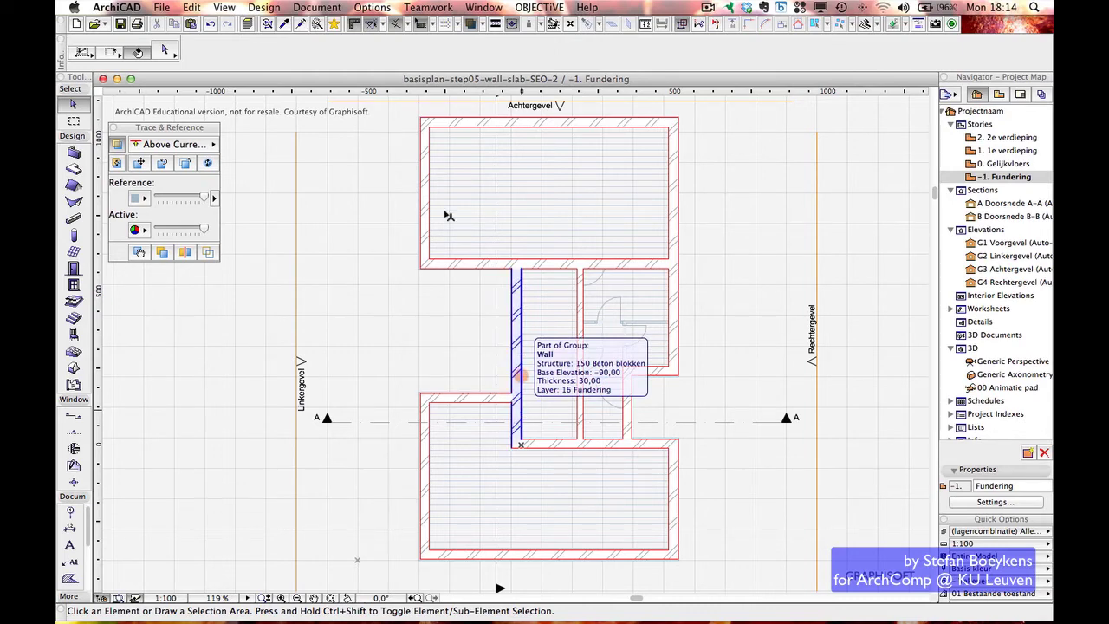
Restore the floor plan cut plane height to the current story to 150
{"action": "left_click", "coordinate": [330, 6]}
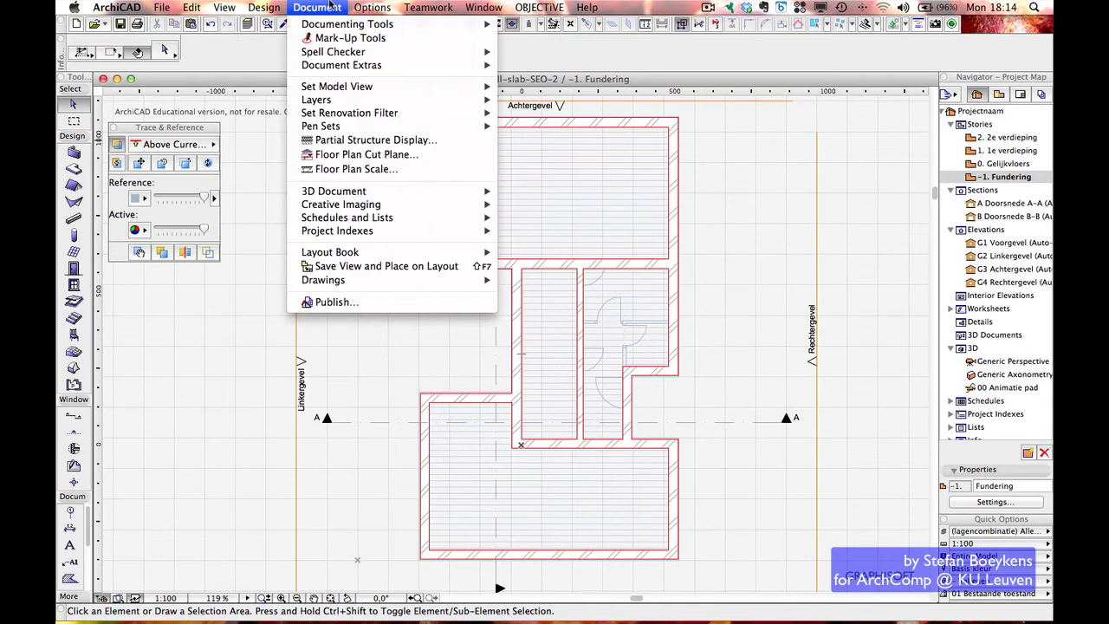
{"action": "mouse_move", "coordinate": [358, 6]}
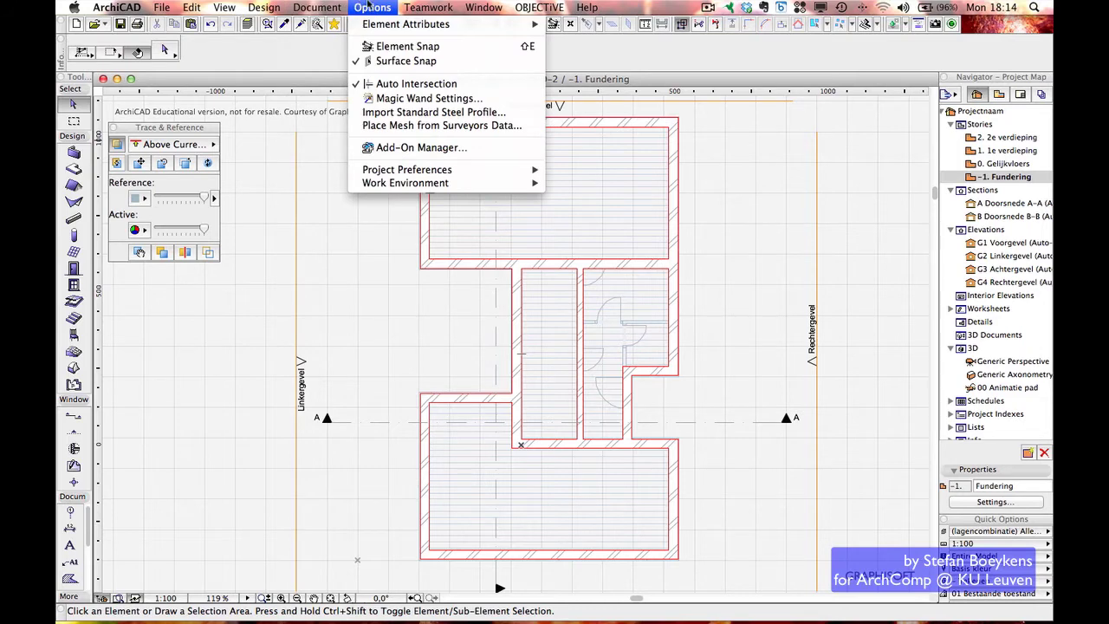
{"action": "mouse_move", "coordinate": [317, 7]}
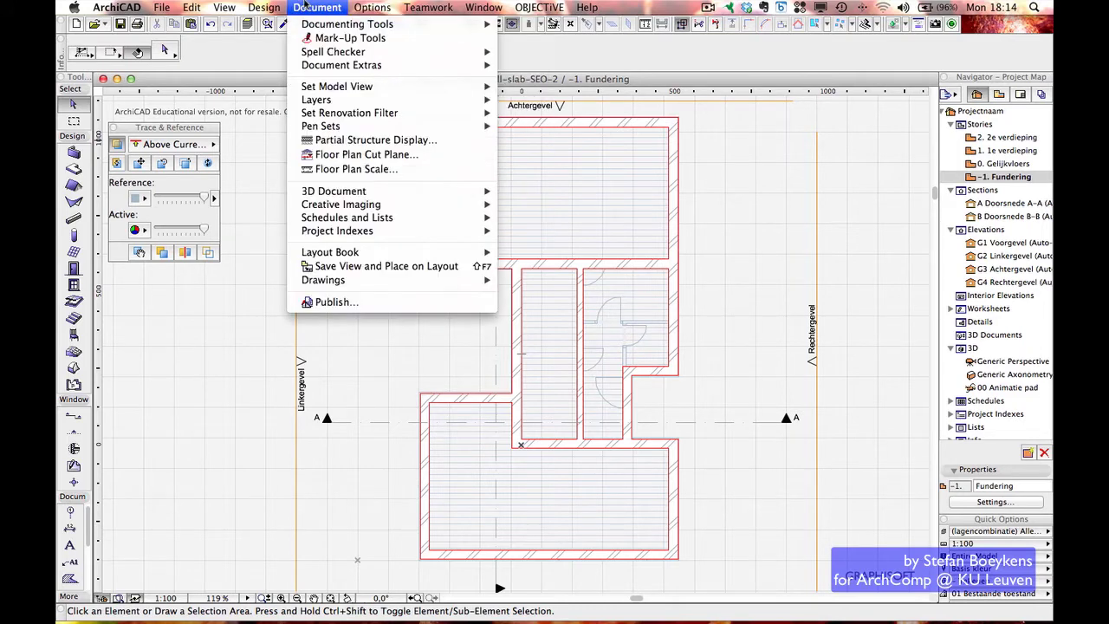
{"action": "left_click", "coordinate": [359, 154]}
{"action": "type", "text": "1"}
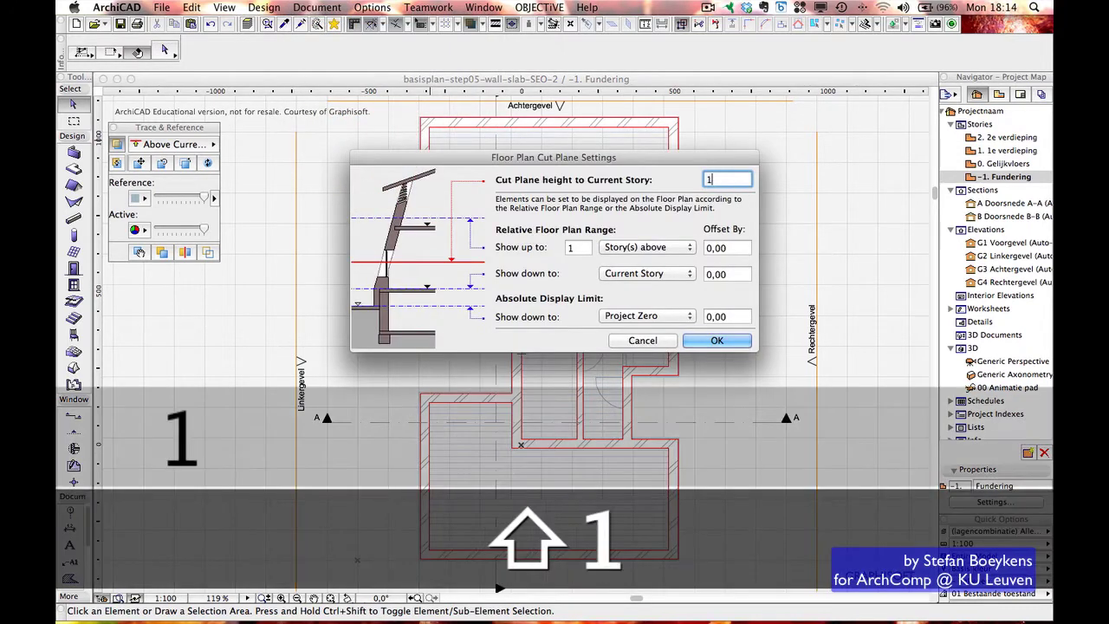
{"action": "type", "text": "50"}
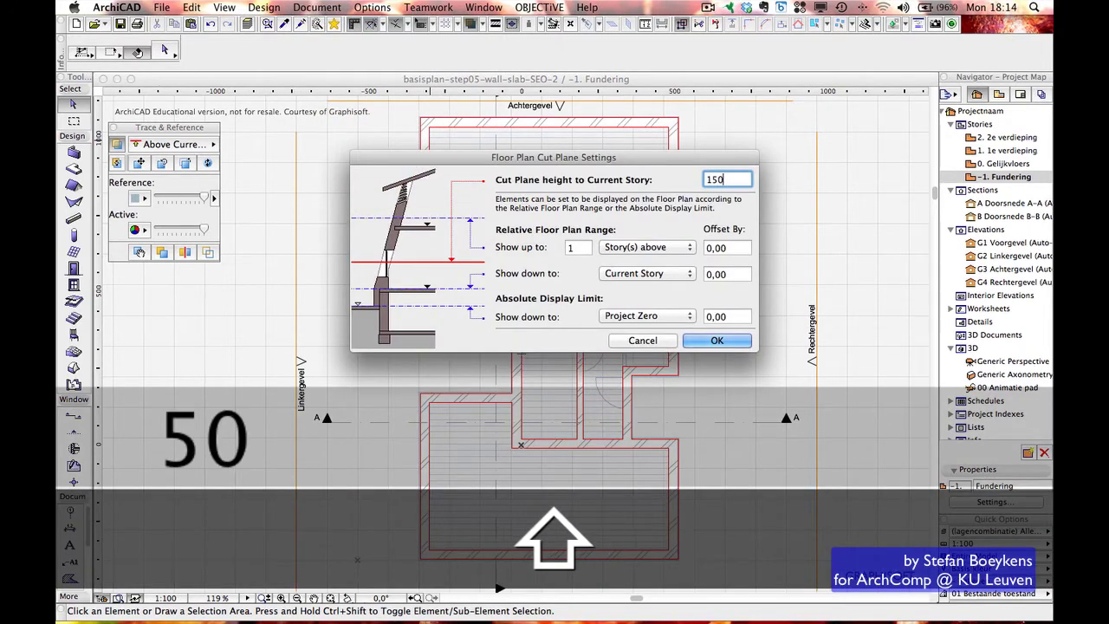
{"action": "key", "text": "Return"}
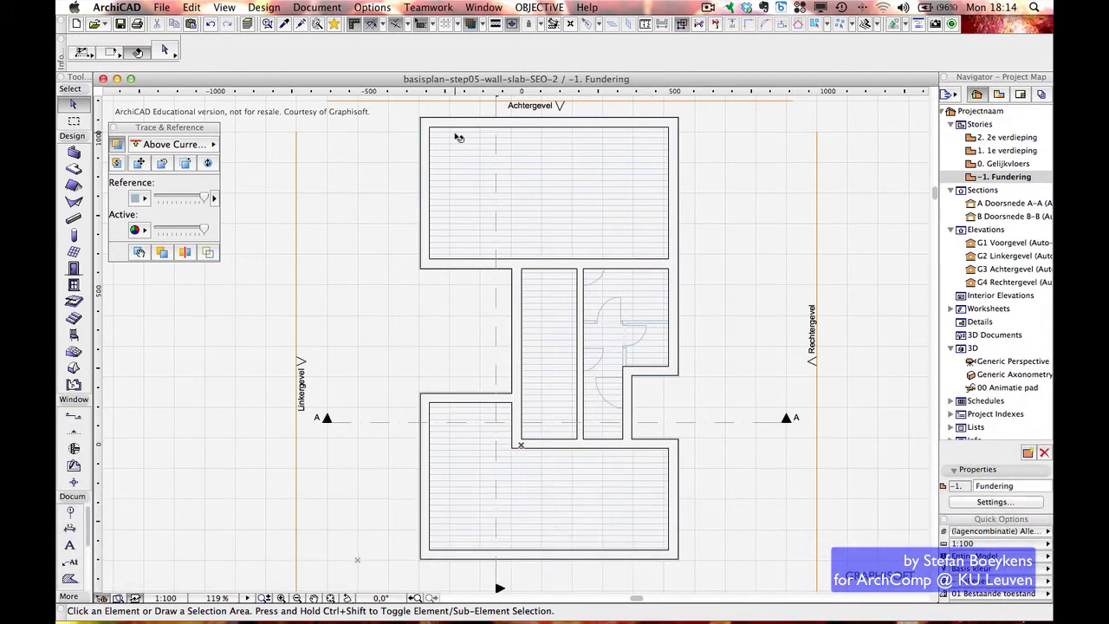
Open section A Doorsnede A-A and examine how the outer foundation wall meets the ground-floor slab and exterior wall
{"action": "mouse_move", "coordinate": [458, 137]}
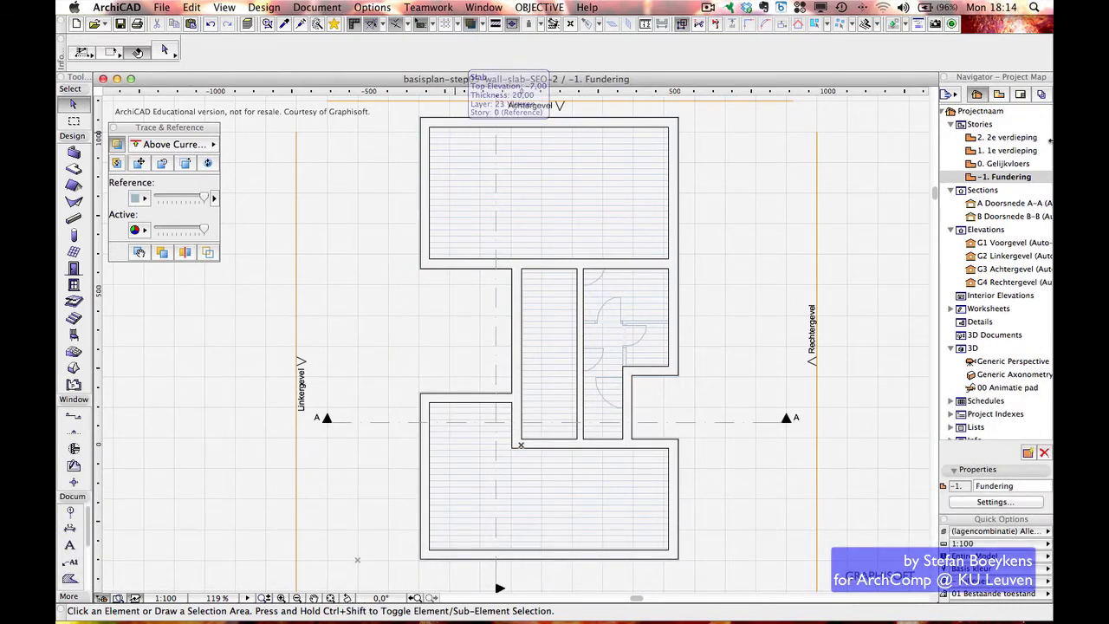
{"action": "double_click", "coordinate": [1006, 203]}
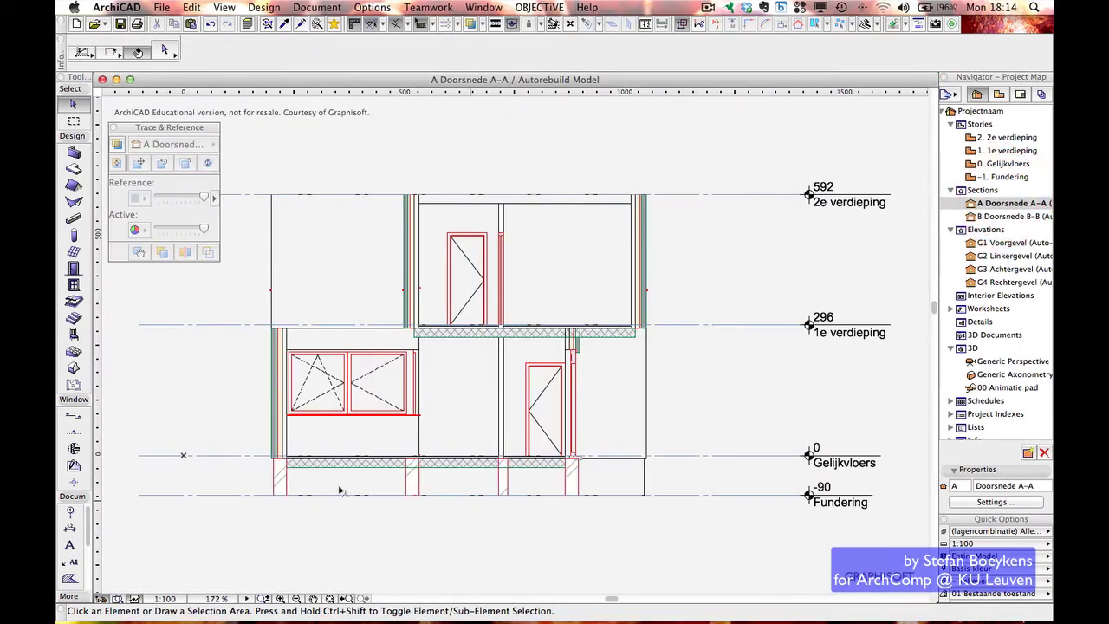
{"action": "scroll", "coordinate": [278, 477], "scroll_direction": "up", "scroll_amount": 5}
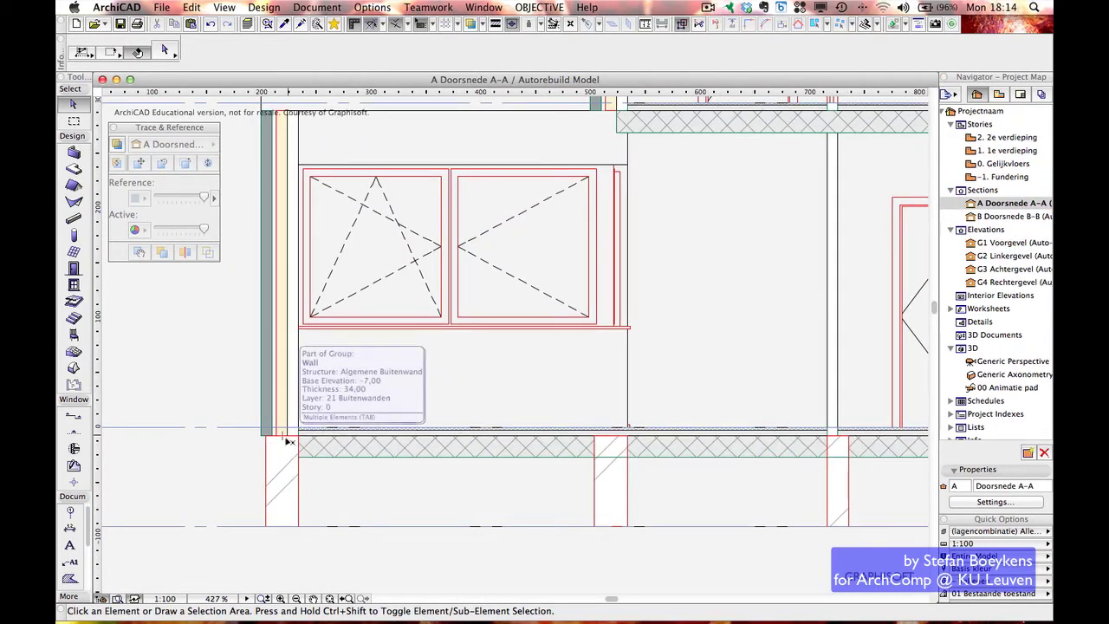
{"action": "scroll", "coordinate": [299, 448], "scroll_direction": "up", "scroll_amount": 3}
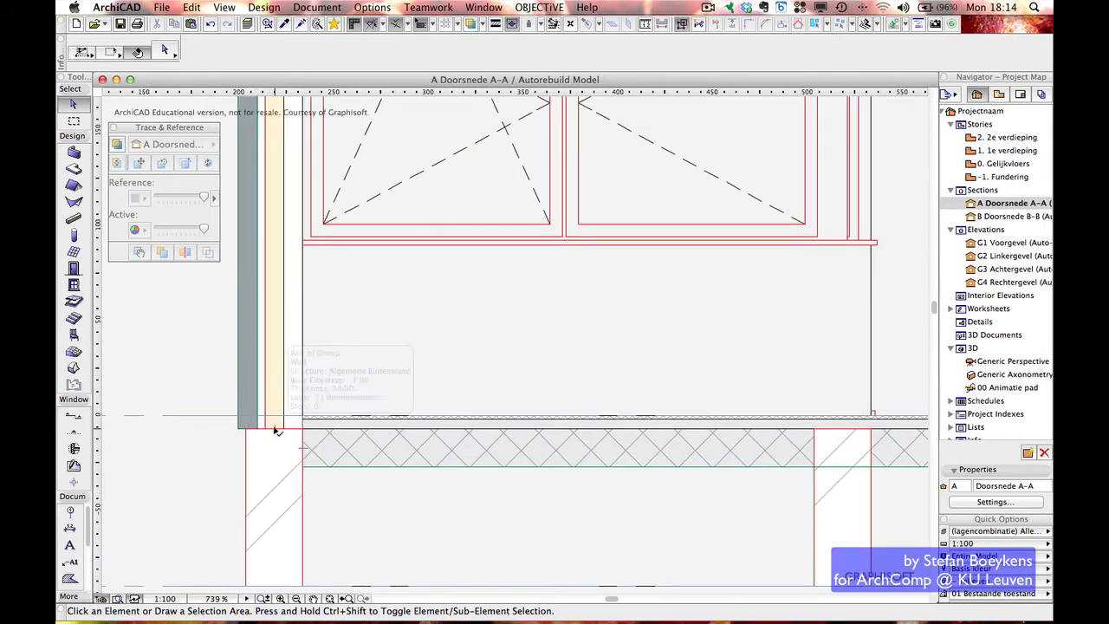
{"action": "scroll", "coordinate": [378, 453], "scroll_direction": "down", "scroll_amount": 5}
{"action": "scroll", "coordinate": [382, 455], "scroll_direction": "down", "scroll_amount": 1}
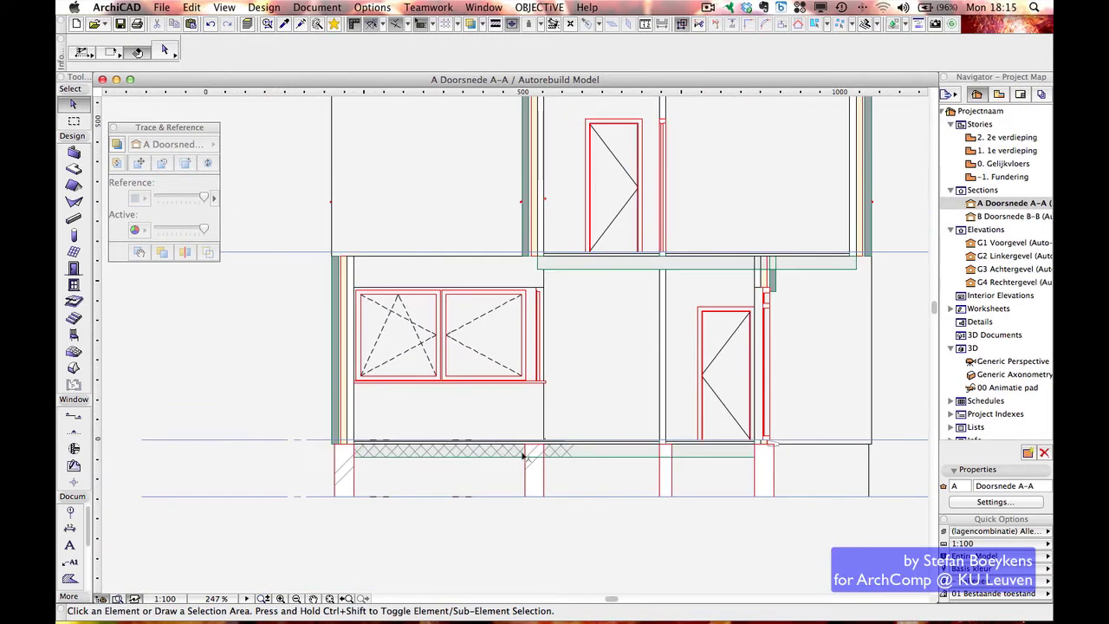
Lower the top of the 20-thick interior foundation wall to the underside of the ground-floor slab
{"action": "left_click", "coordinate": [669, 459]}
{"action": "left_click", "coordinate": [672, 447]}
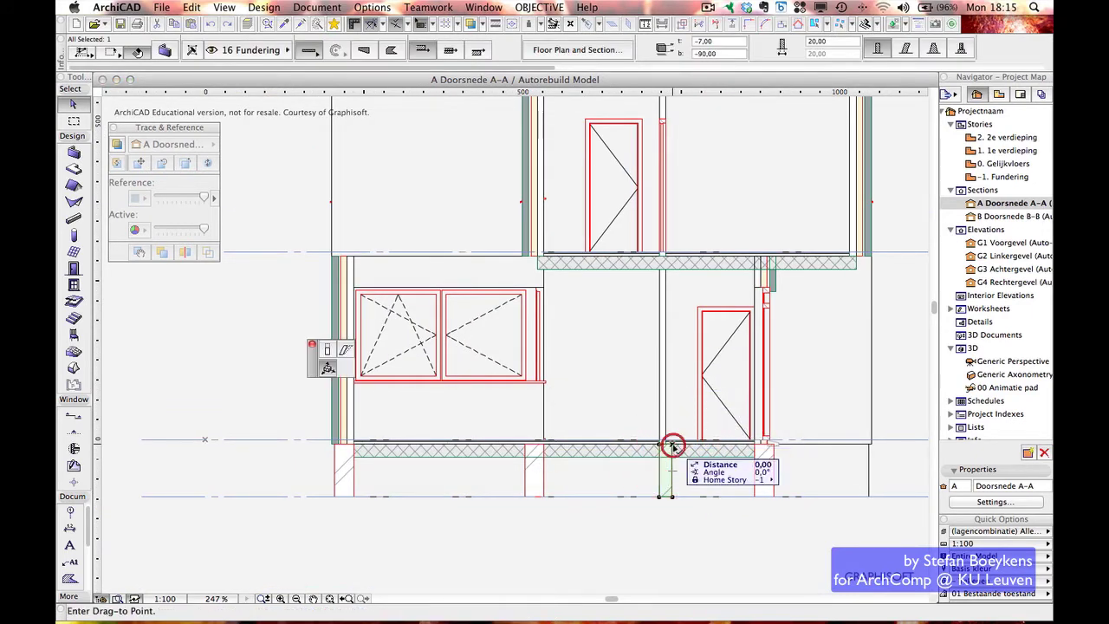
{"action": "left_click", "coordinate": [328, 348]}
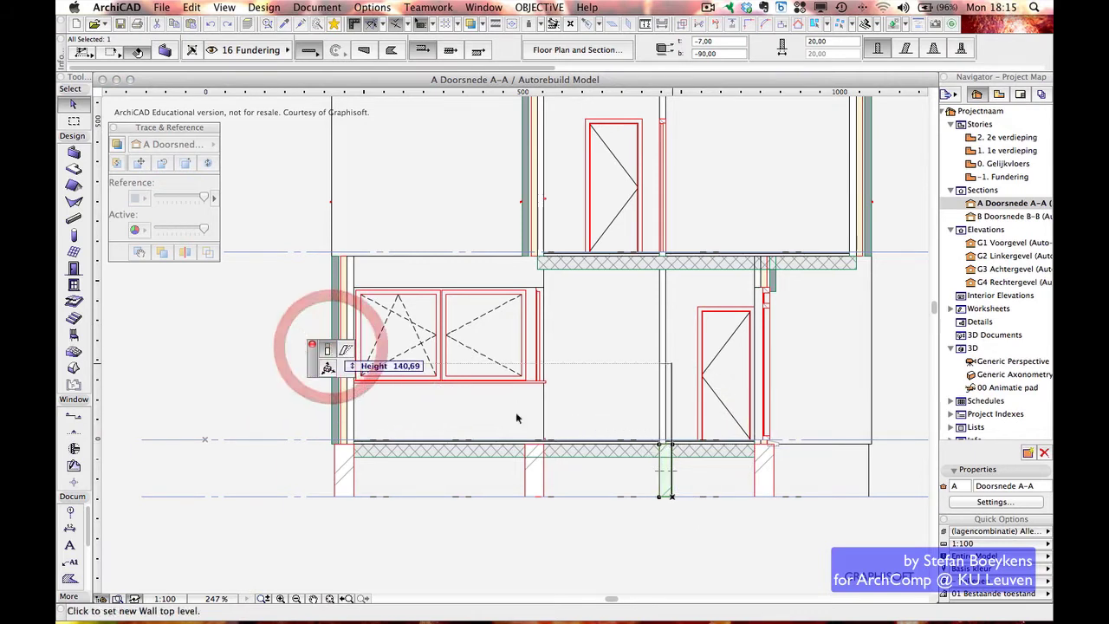
{"action": "left_click", "coordinate": [751, 454]}
Lower the top of the 30-thick interior foundation wall to the underside of the ground-floor slab, at -27
{"action": "left_click", "coordinate": [541, 466]}
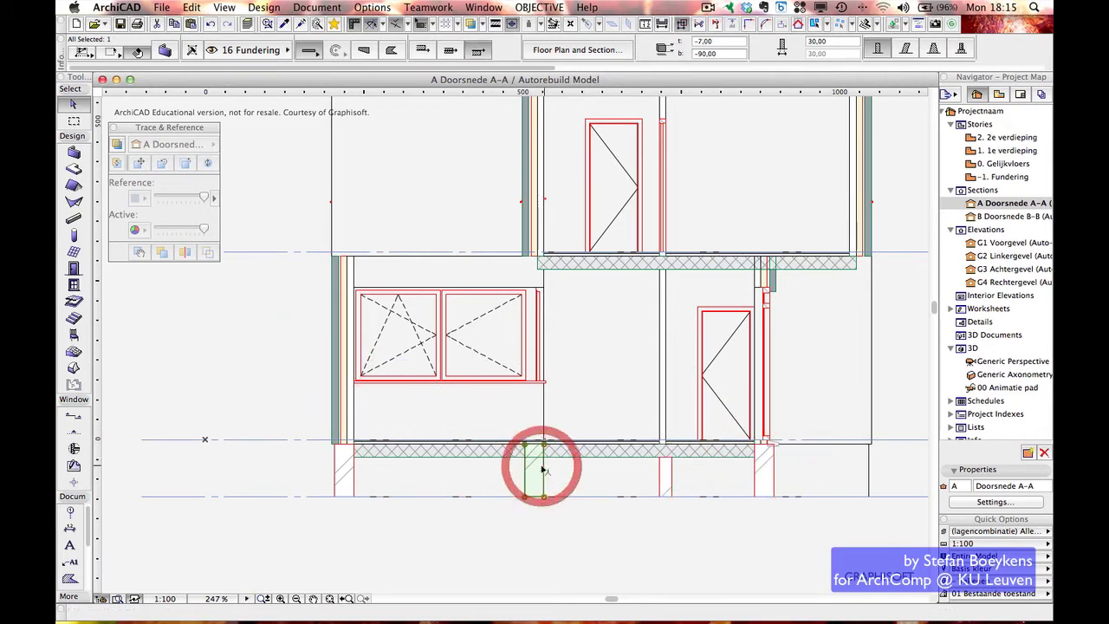
{"action": "left_click", "coordinate": [544, 446]}
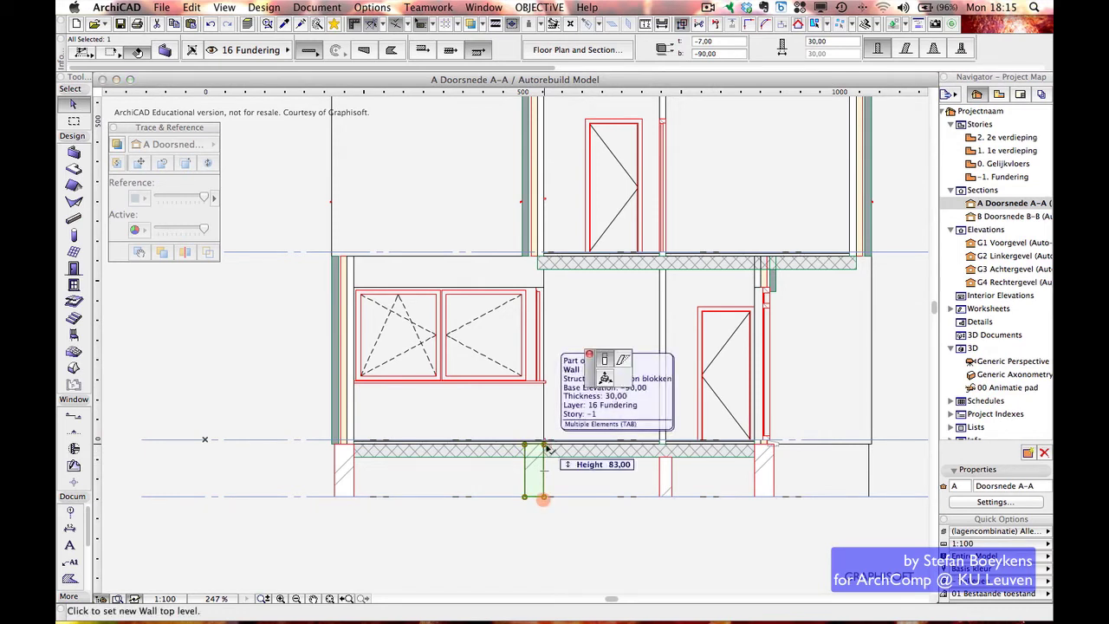
{"action": "left_click", "coordinate": [545, 457]}
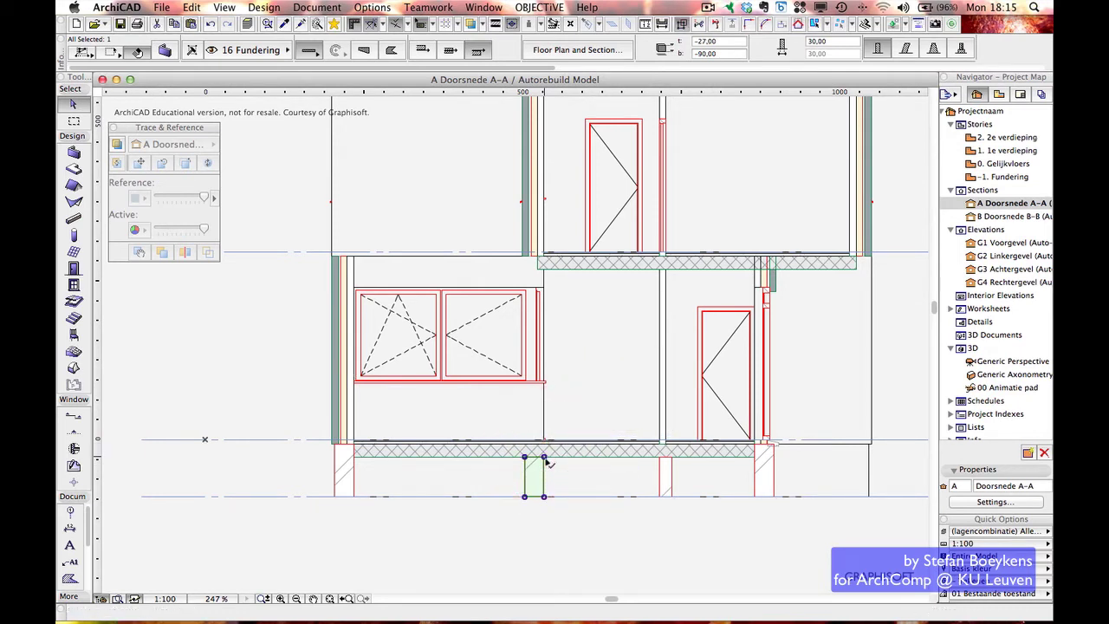
{"action": "left_click", "coordinate": [567, 508]}
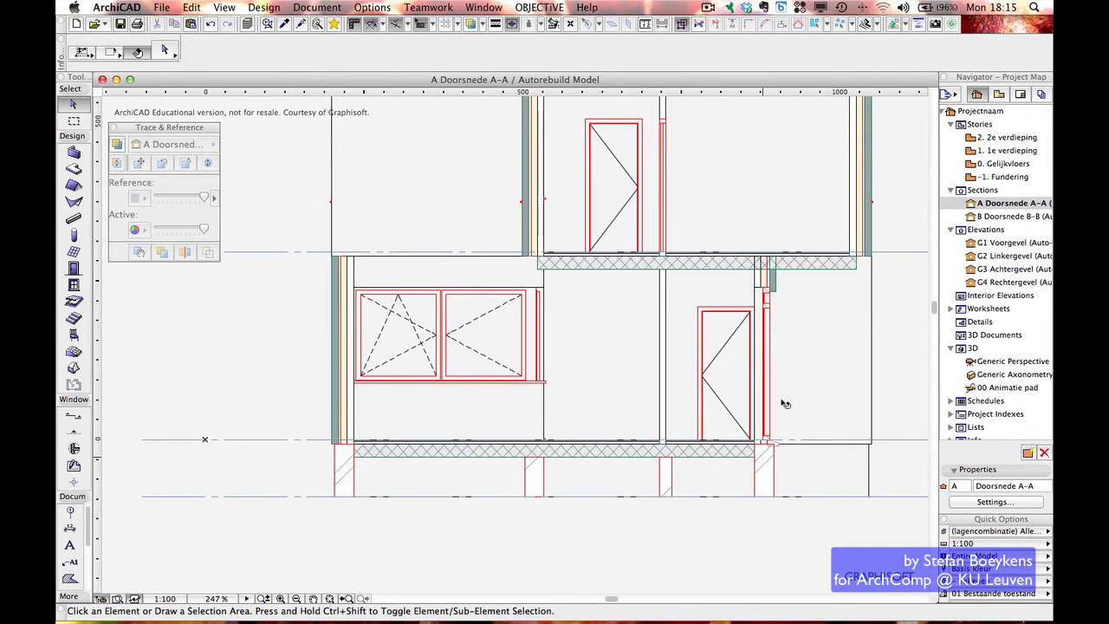
Try to lower the top of the ground-floor exterior wall above the entrance to the underside of the first-floor slab
{"action": "left_click", "coordinate": [771, 276]}
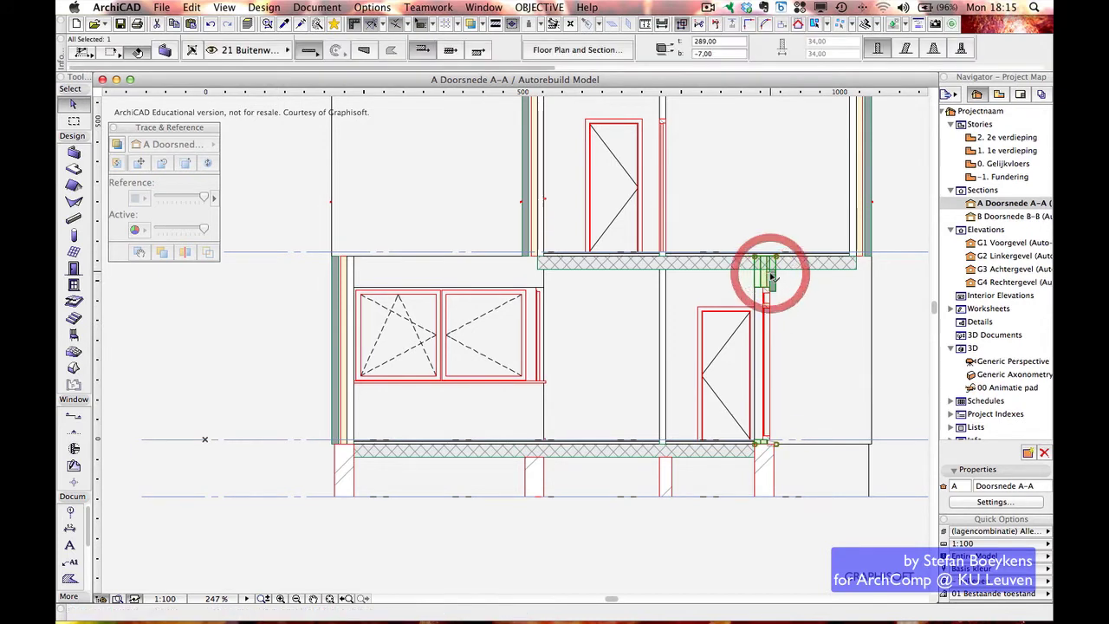
{"action": "left_click", "coordinate": [755, 258]}
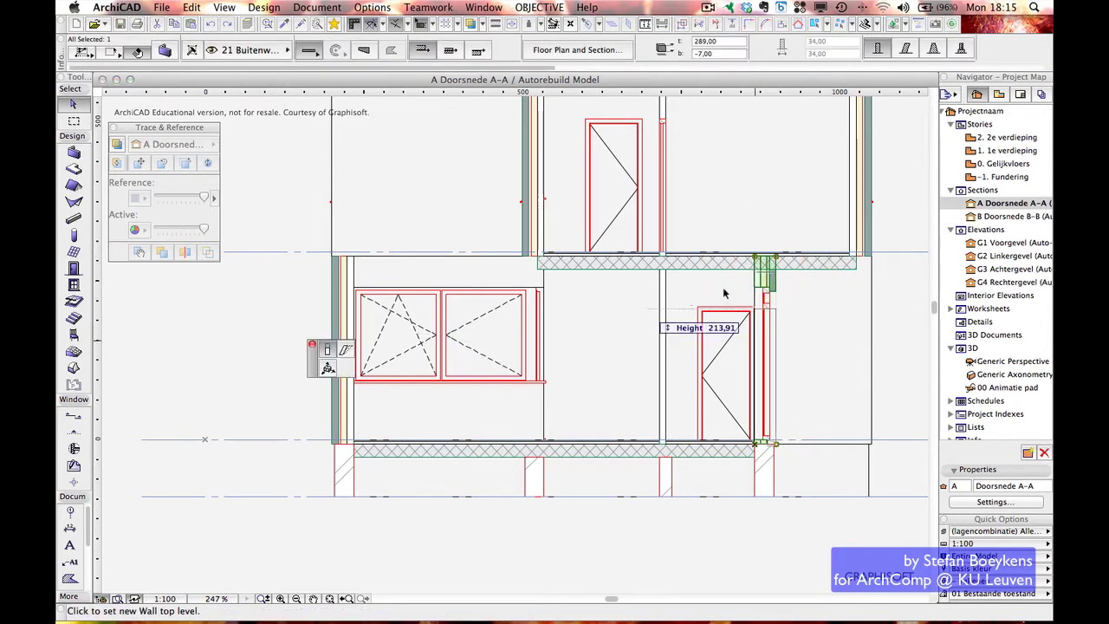
{"action": "left_click", "coordinate": [856, 274]}
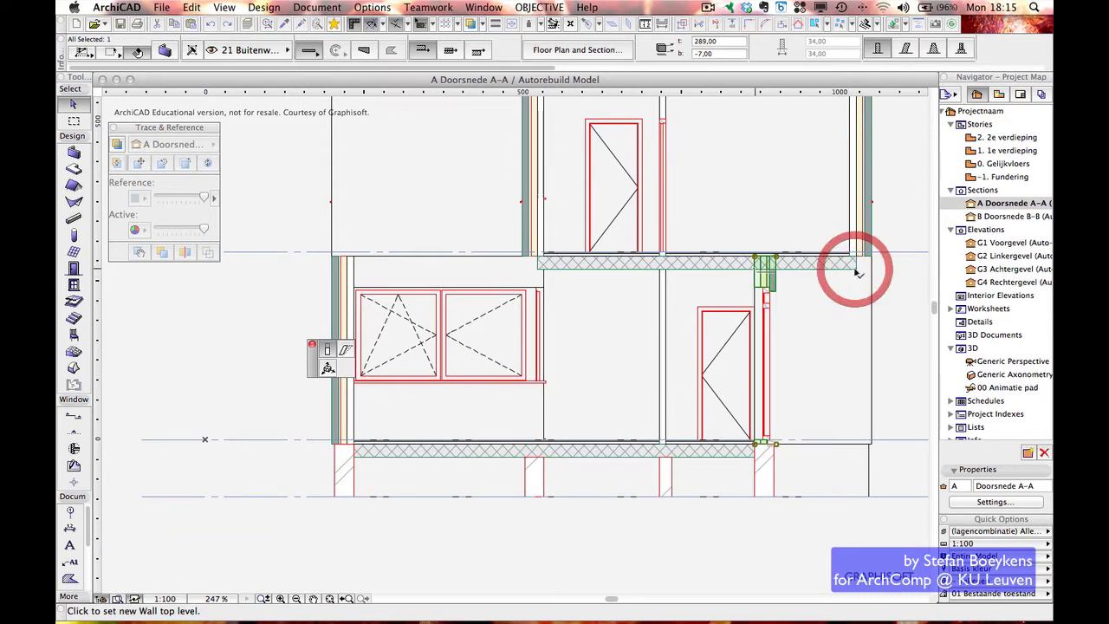
{"action": "key", "text": "Escape"}
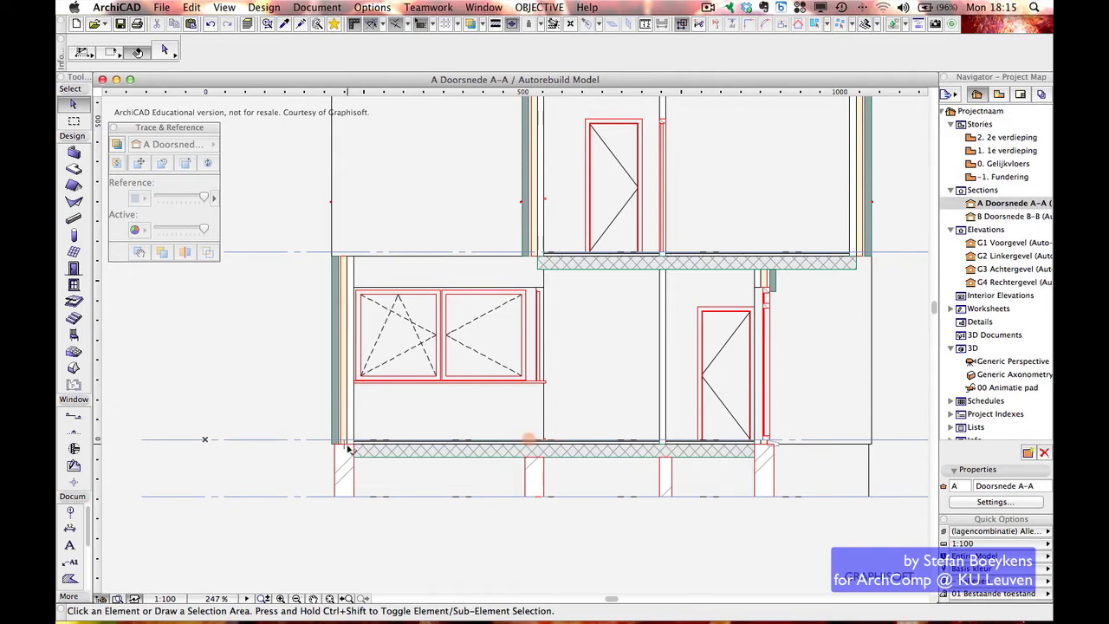
Return to the -1. Fundering floor plan
{"action": "key", "text": "F2"}
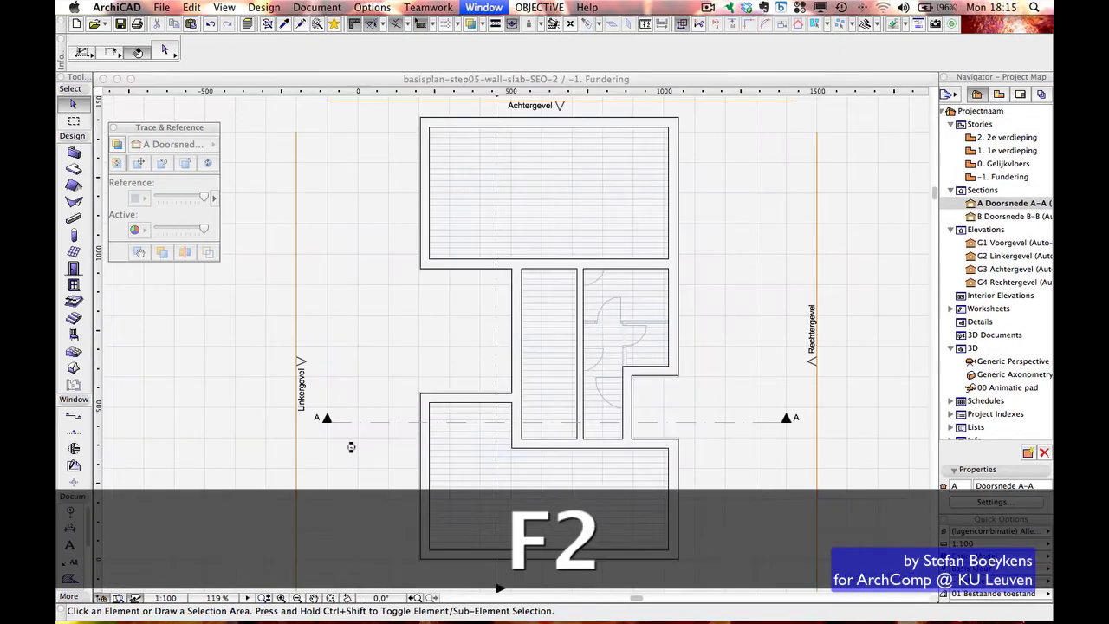
On 0. Gelijkvloers, offset the 20-thick structural slab's outline outward to the outer face of the exterior walls' inner leaf
{"action": "double_click", "coordinate": [999, 165]}
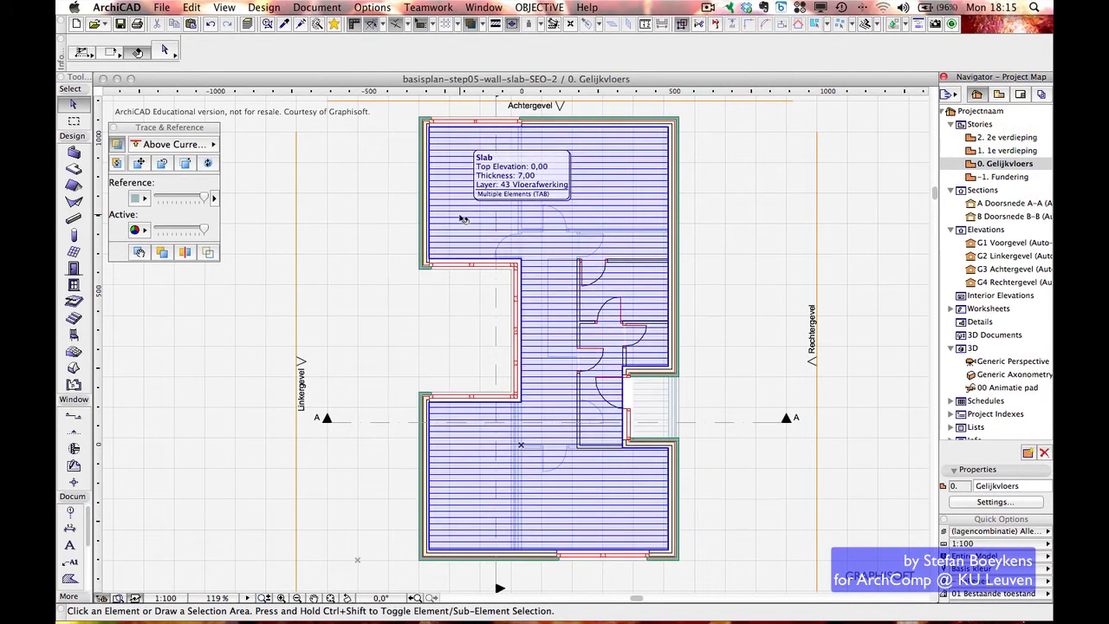
{"action": "key", "text": "Tab"}
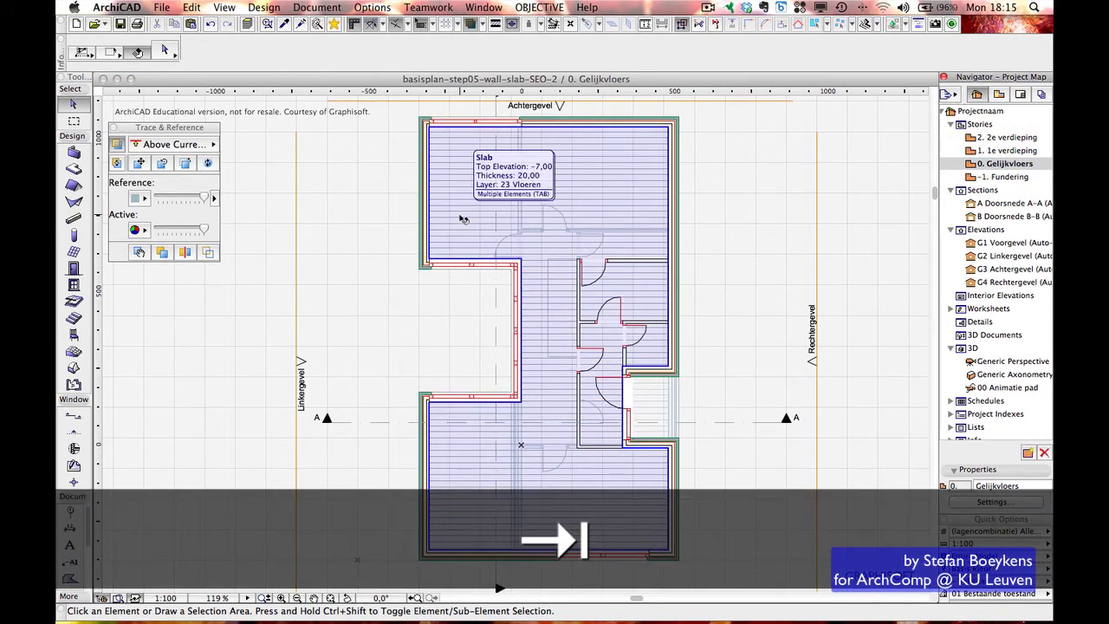
{"action": "left_click", "coordinate": [463, 219]}
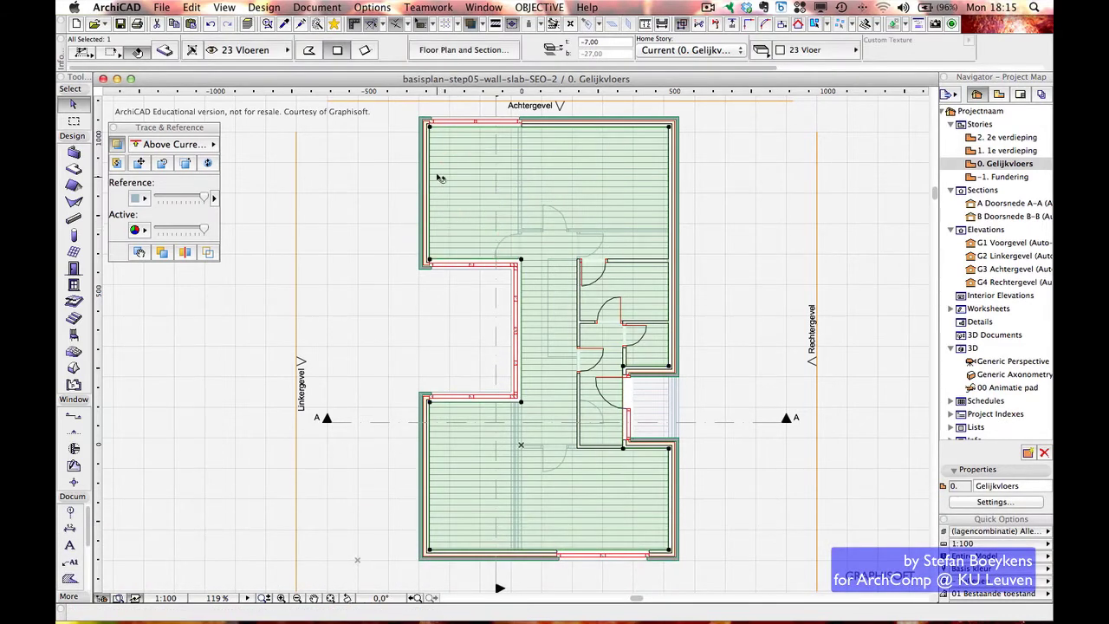
{"action": "scroll", "coordinate": [440, 156], "scroll_direction": "up", "scroll_amount": 5}
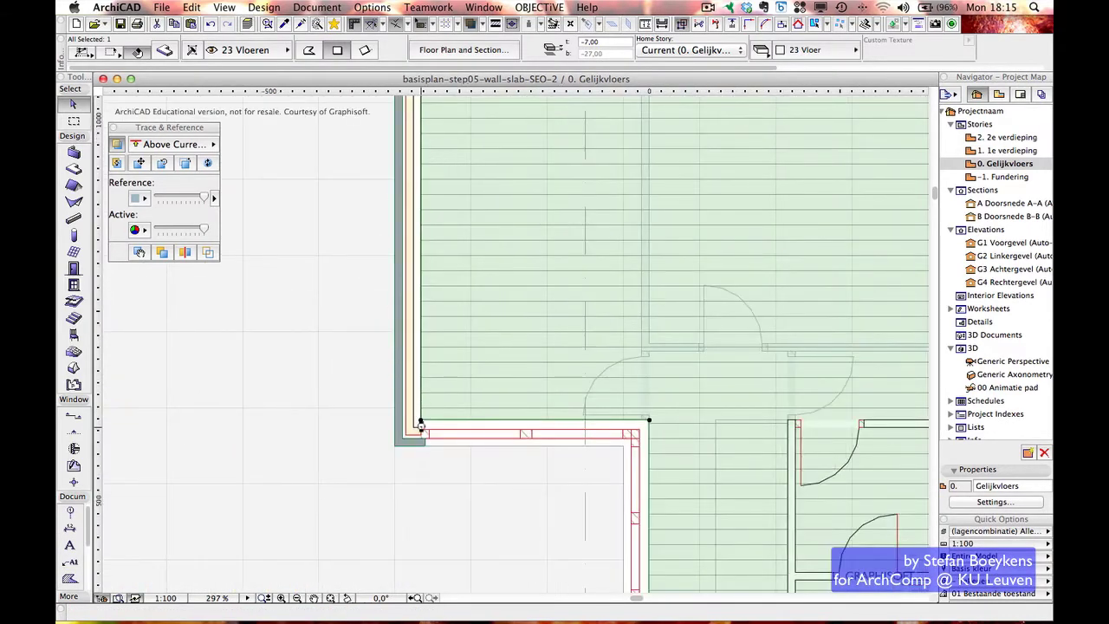
{"action": "left_click", "coordinate": [421, 423]}
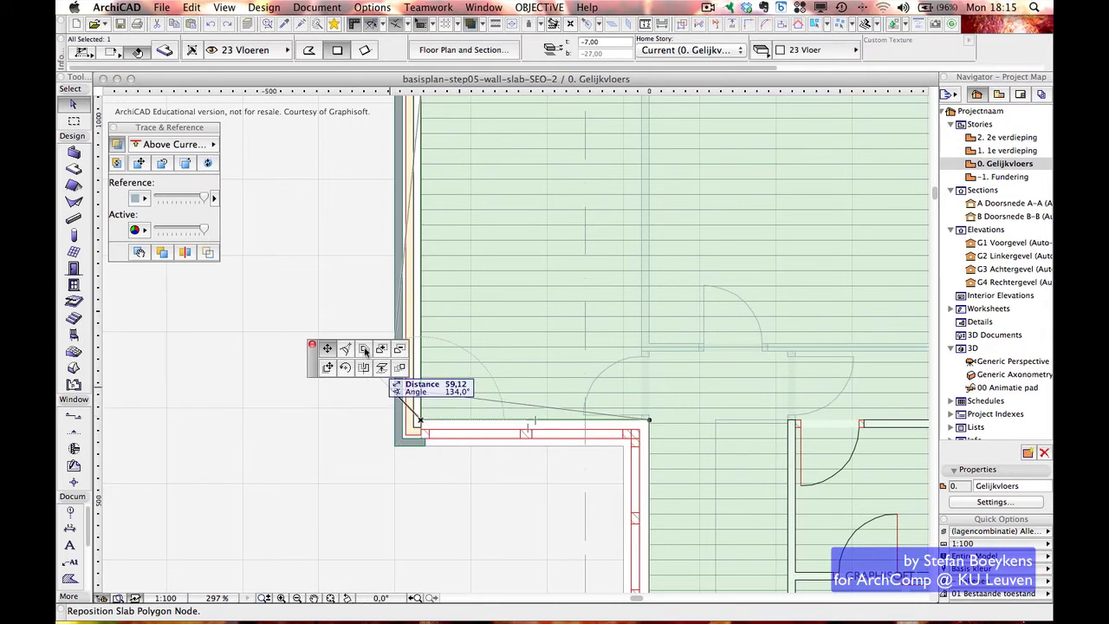
{"action": "left_click", "coordinate": [364, 349]}
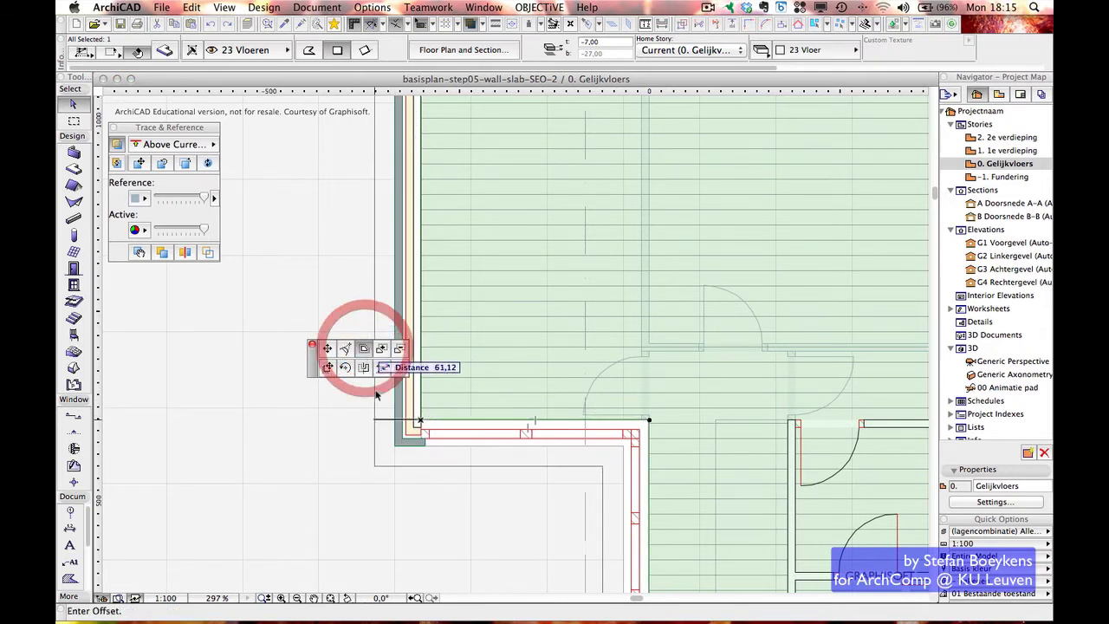
{"action": "left_click", "coordinate": [416, 424]}
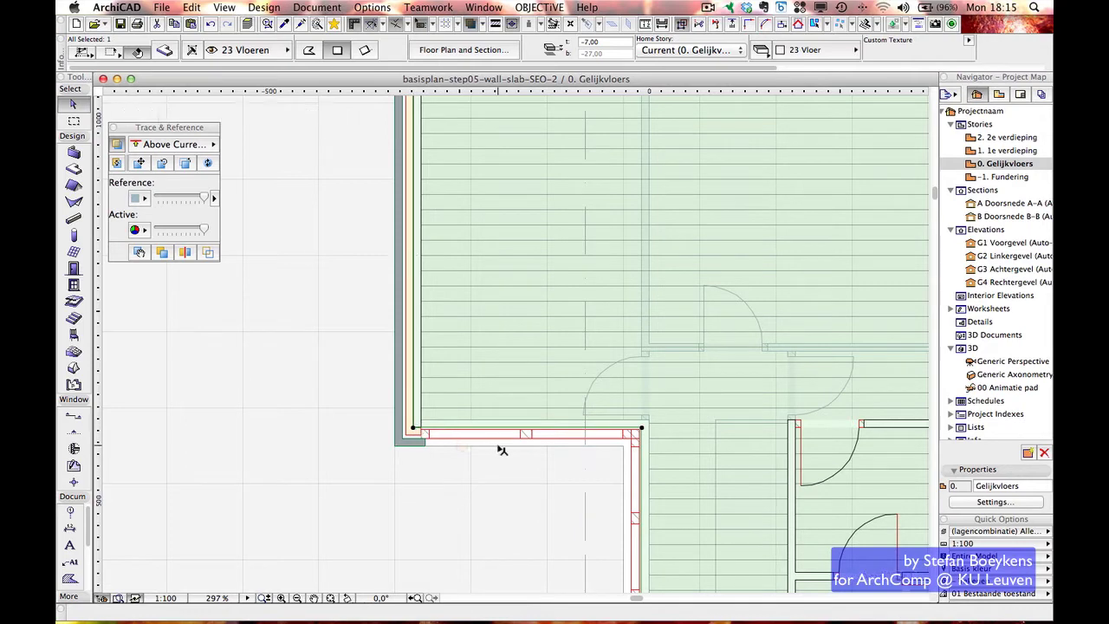
In section A Doorsnede A-A, turn off group suspension and select the grouped 30-thick foundation walls
{"action": "scroll", "coordinate": [500, 448], "scroll_direction": "down", "scroll_amount": 4}
{"action": "double_click", "coordinate": [1014, 205]}
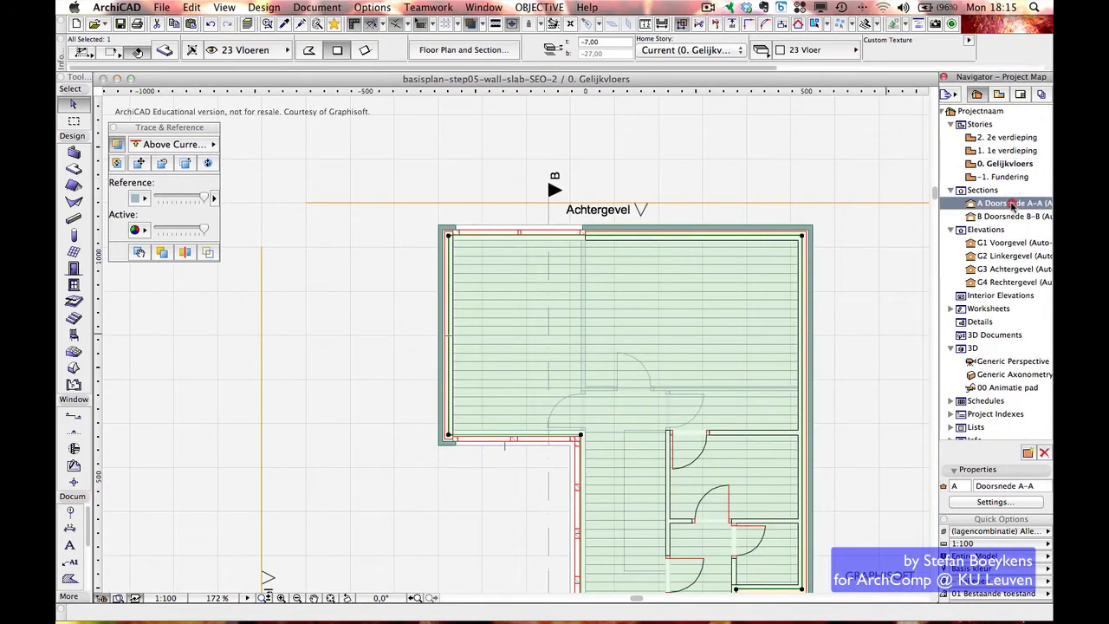
{"action": "scroll", "coordinate": [344, 451], "scroll_direction": "up", "scroll_amount": 8}
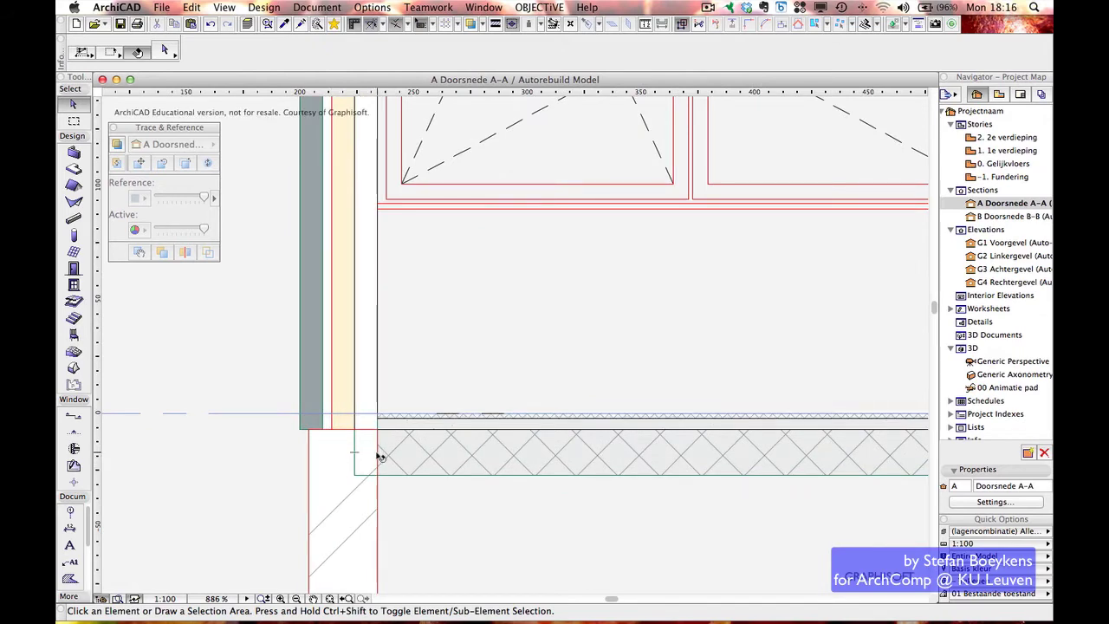
{"action": "scroll", "coordinate": [377, 457], "scroll_direction": "down", "scroll_amount": 5}
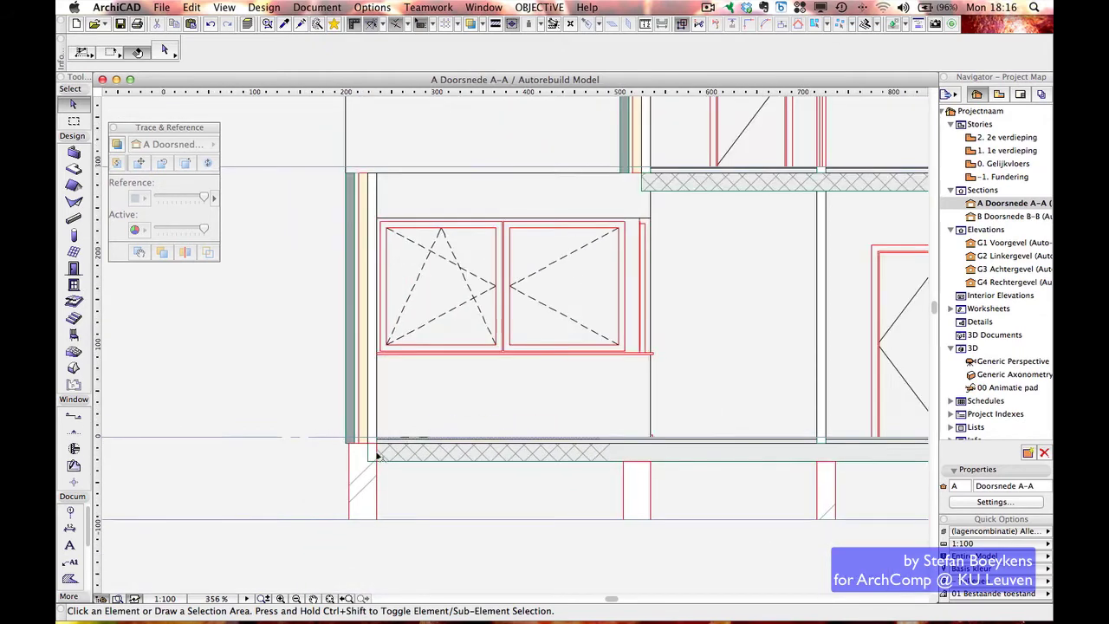
{"action": "scroll", "coordinate": [494, 445], "scroll_direction": "down", "scroll_amount": 2}
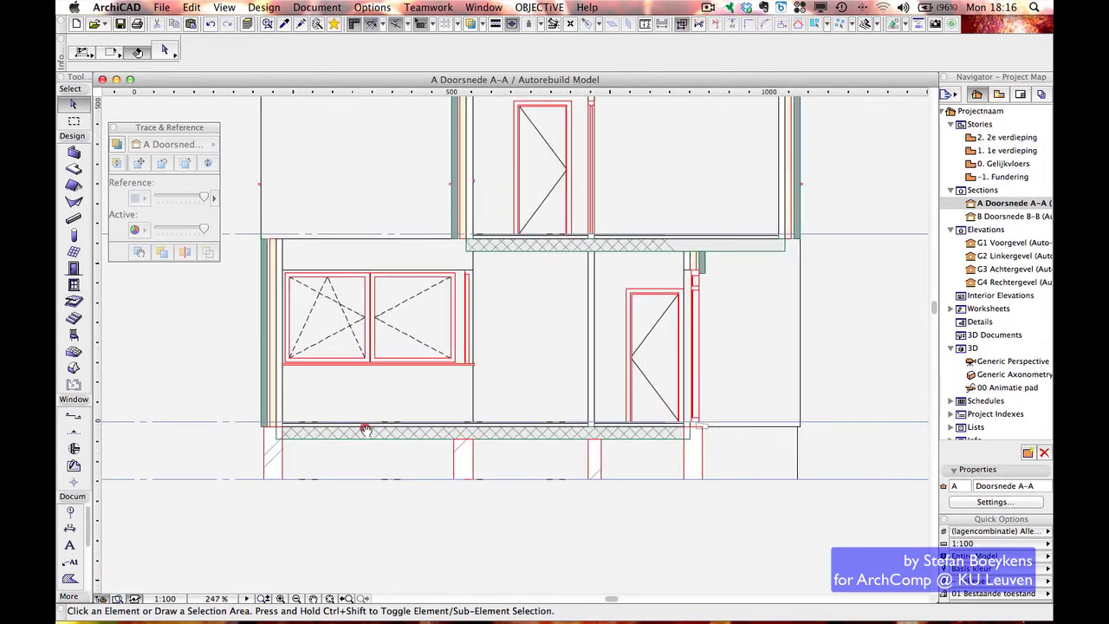
{"action": "left_click", "coordinate": [363, 427]}
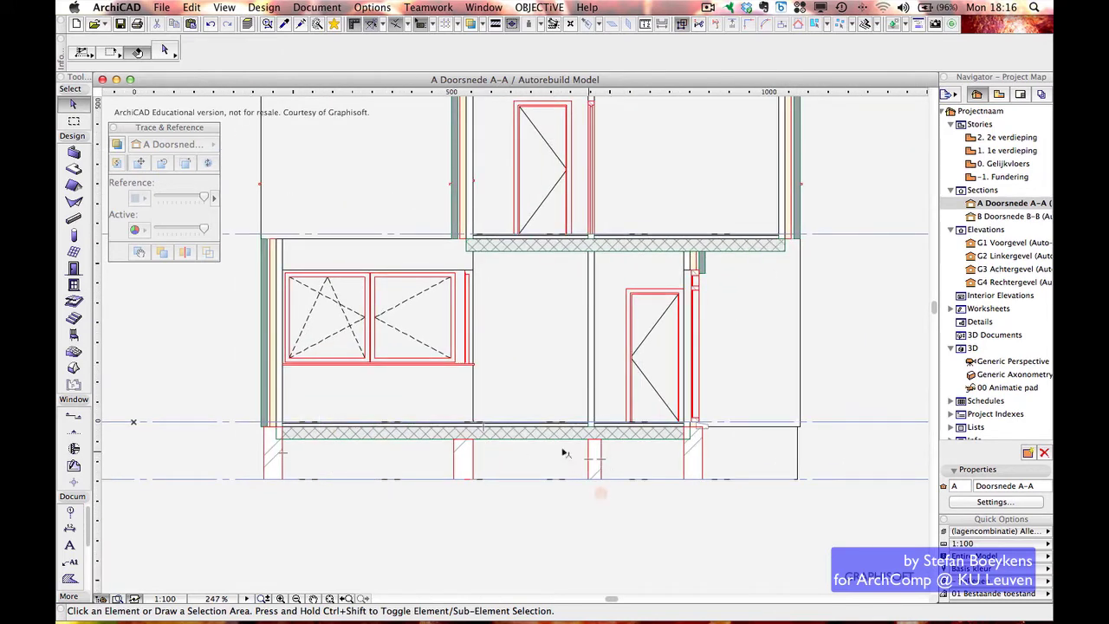
{"action": "left_click", "coordinate": [277, 455]}
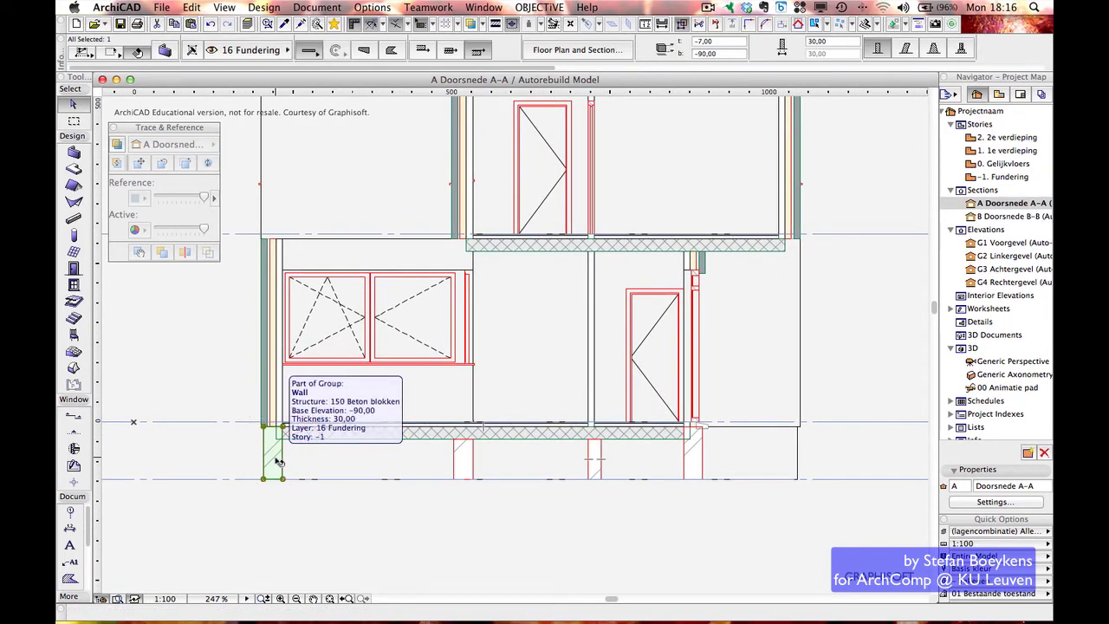
{"action": "left_click", "coordinate": [285, 512]}
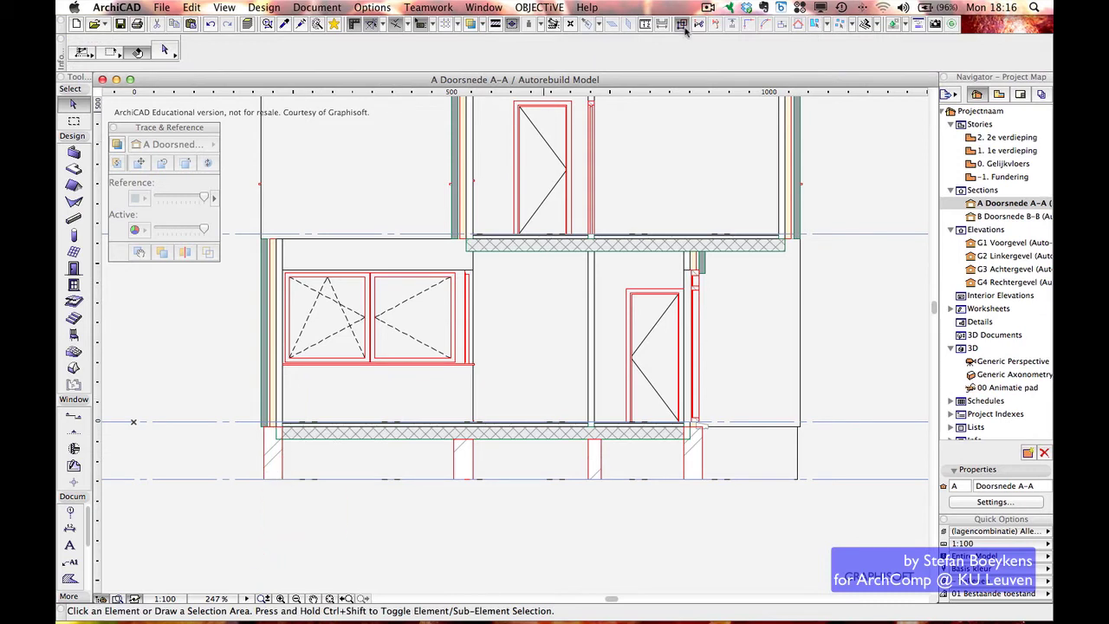
{"action": "left_click", "coordinate": [681, 24]}
{"action": "left_click", "coordinate": [267, 447]}
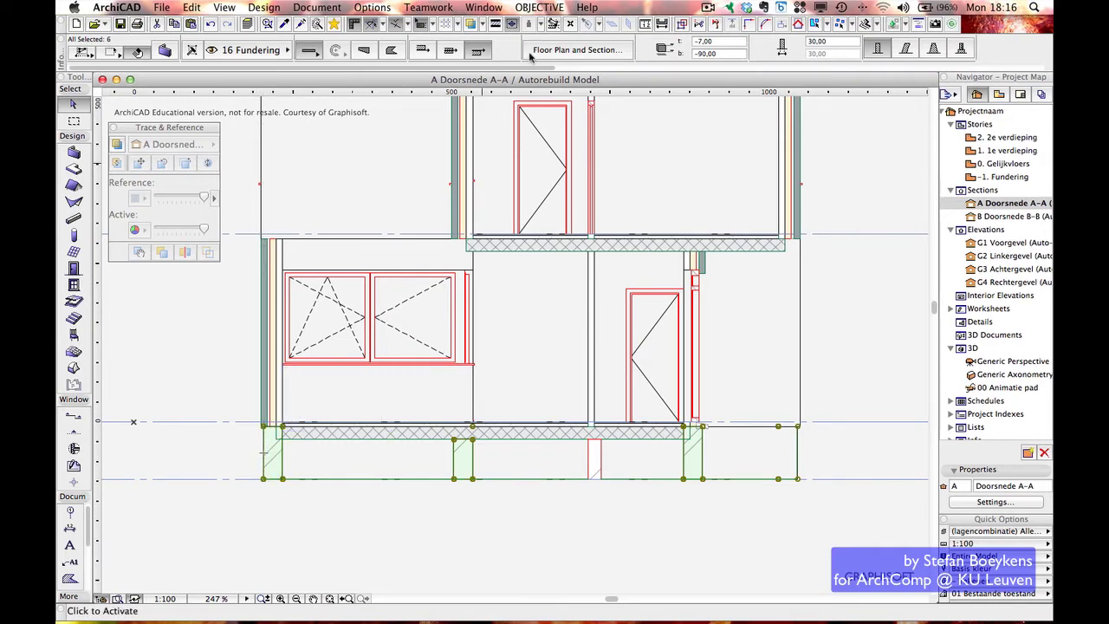
In Solid Element Operations, set the selected foundation walls as targets and the 20-thick ground-floor slab as operator
{"action": "left_click", "coordinate": [275, 6]}
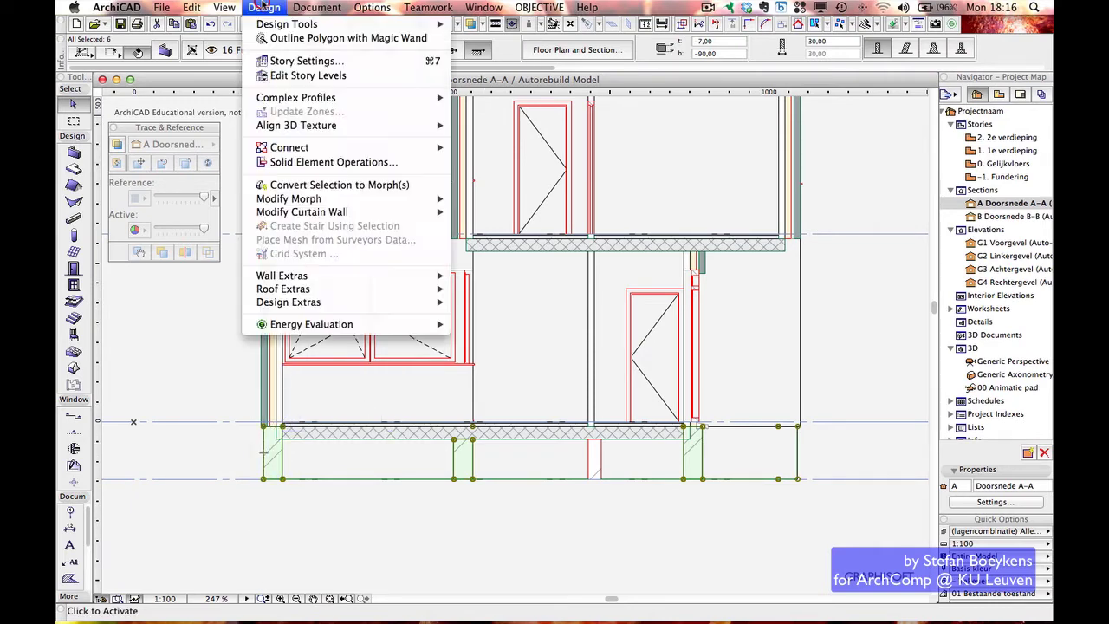
{"action": "left_click", "coordinate": [303, 163]}
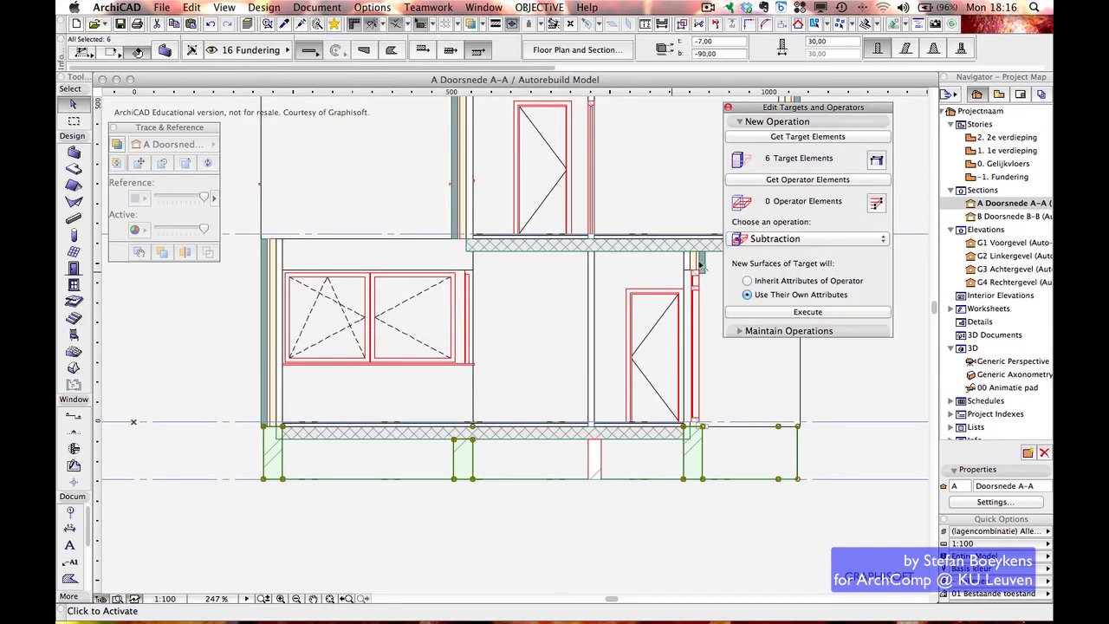
{"action": "left_click", "coordinate": [788, 139]}
{"action": "left_click", "coordinate": [378, 433]}
{"action": "left_click", "coordinate": [766, 179]}
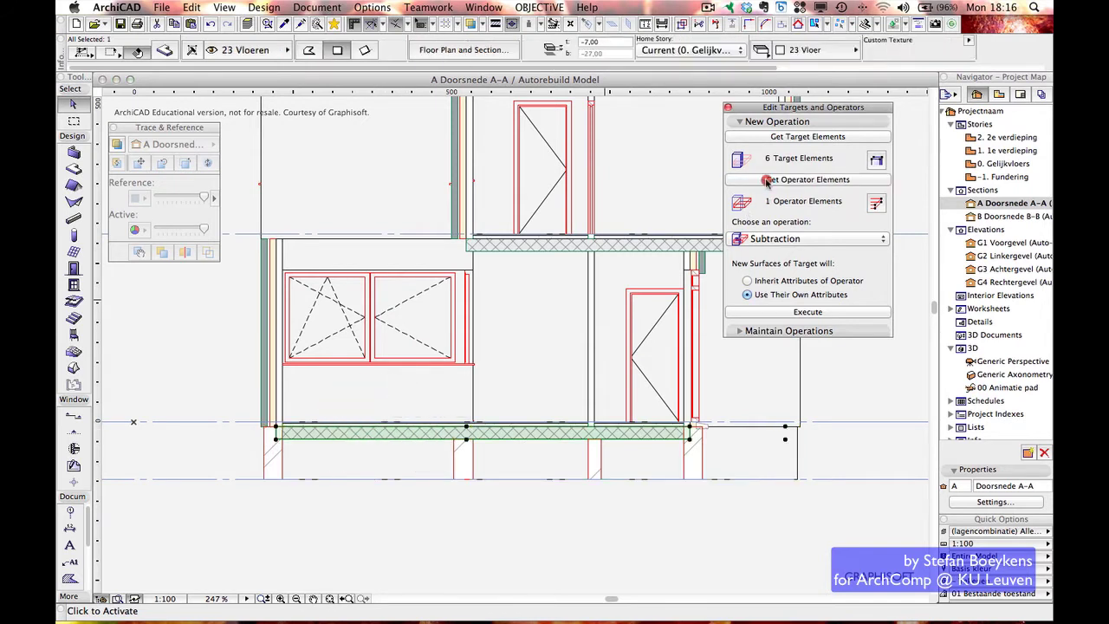
Cut the slab's bearing out of the foundation walls with Subtraction with upward extrusion, keeping the targets' own surface attributes
{"action": "left_click", "coordinate": [779, 241]}
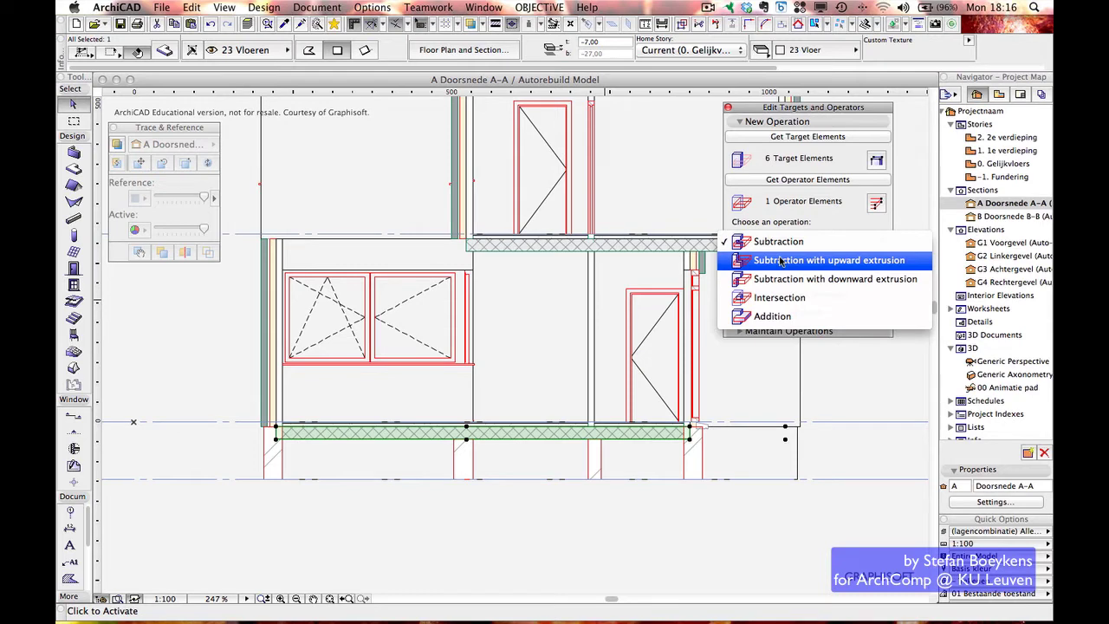
{"action": "left_click", "coordinate": [781, 260]}
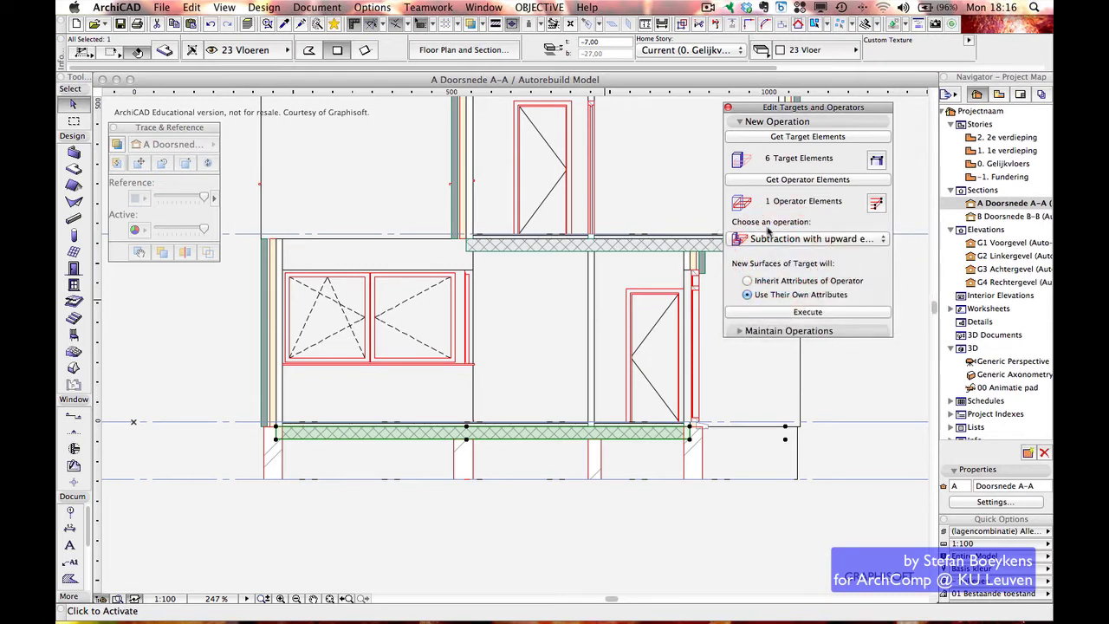
{"action": "left_click", "coordinate": [790, 313]}
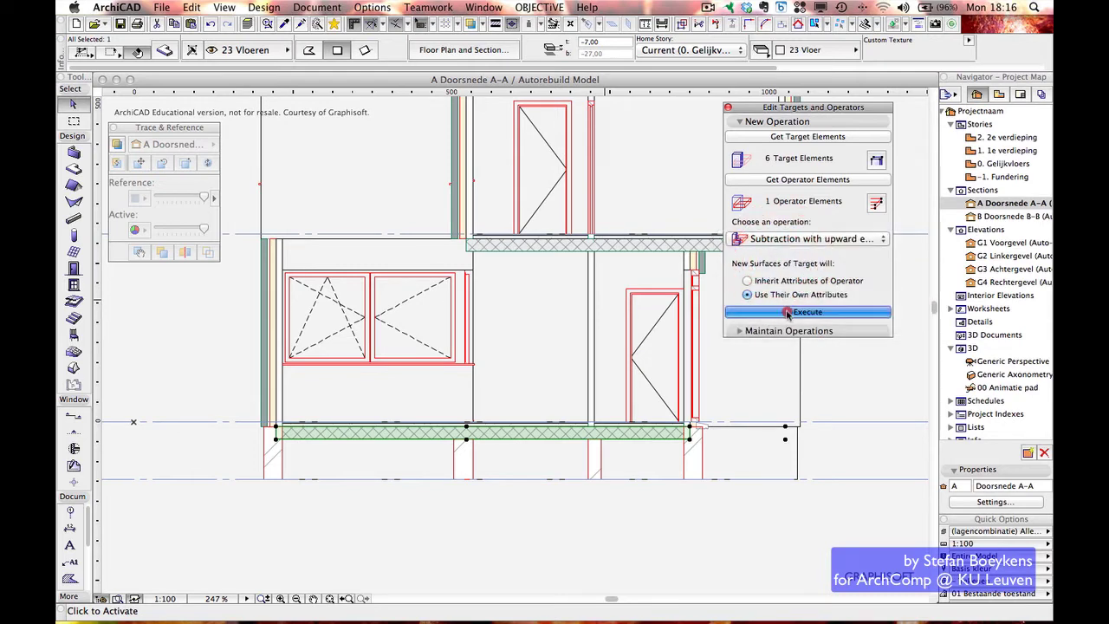
{"action": "left_click", "coordinate": [707, 519]}
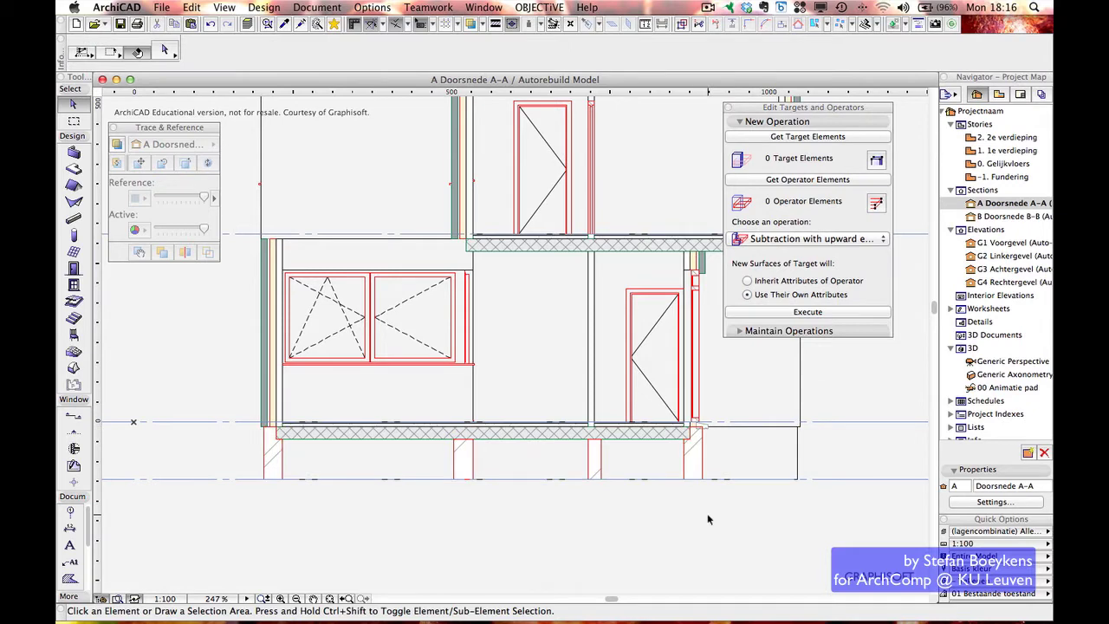
On the -1. Fundering plan, place a marquee across the middle and front foundation walls and display that area in 3D
{"action": "key", "text": "F2"}
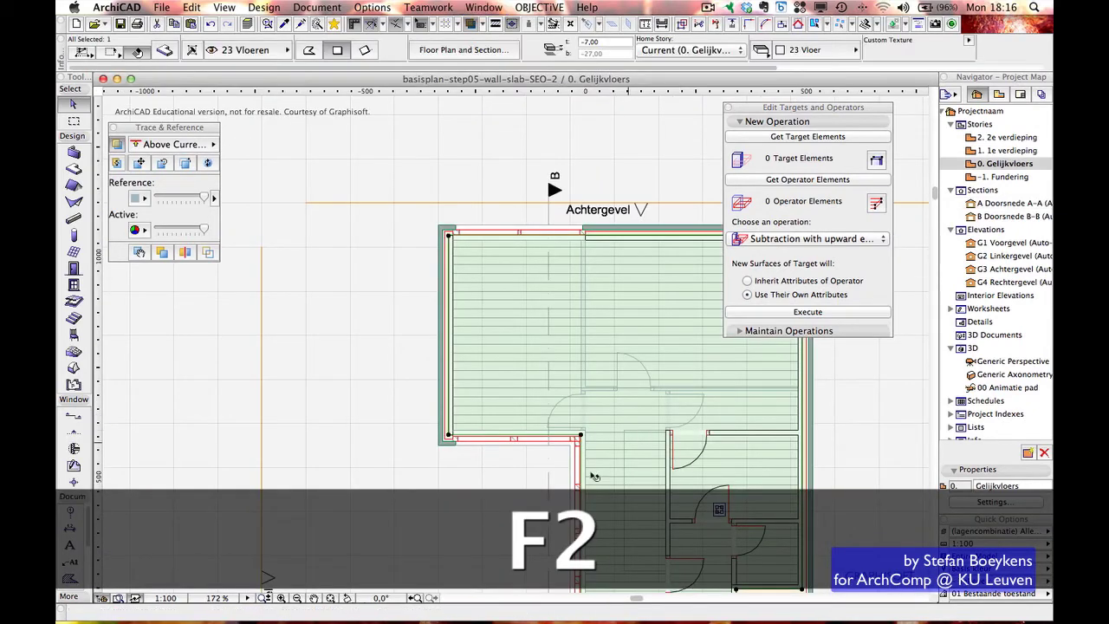
{"action": "left_click", "coordinate": [425, 416]}
{"action": "key", "text": "Escape"}
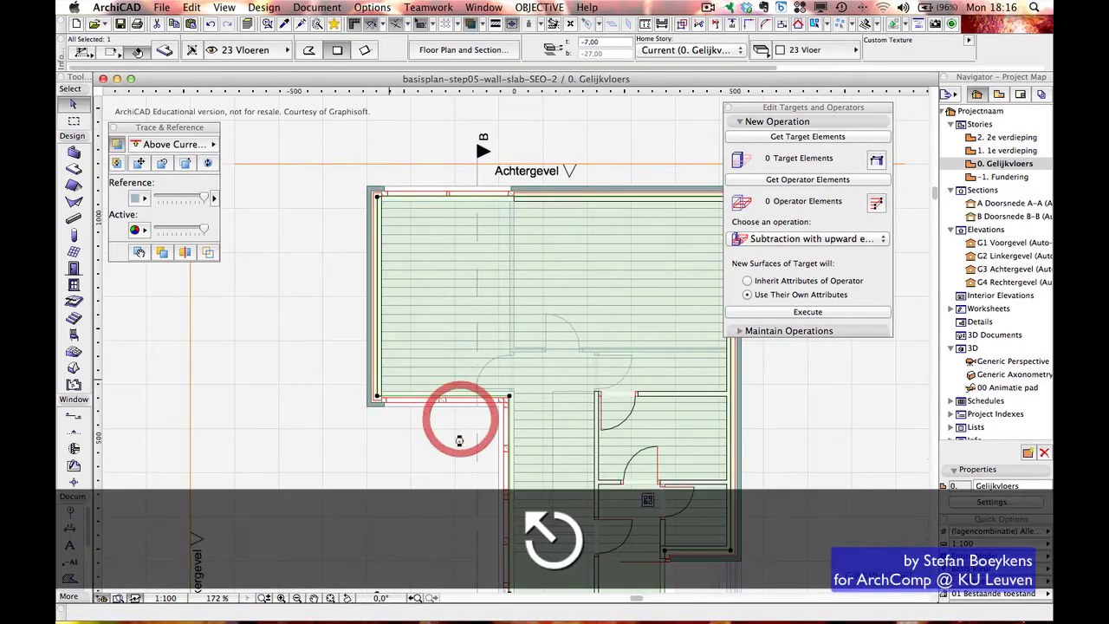
{"action": "scroll", "coordinate": [416, 446], "scroll_direction": "down", "scroll_amount": 4}
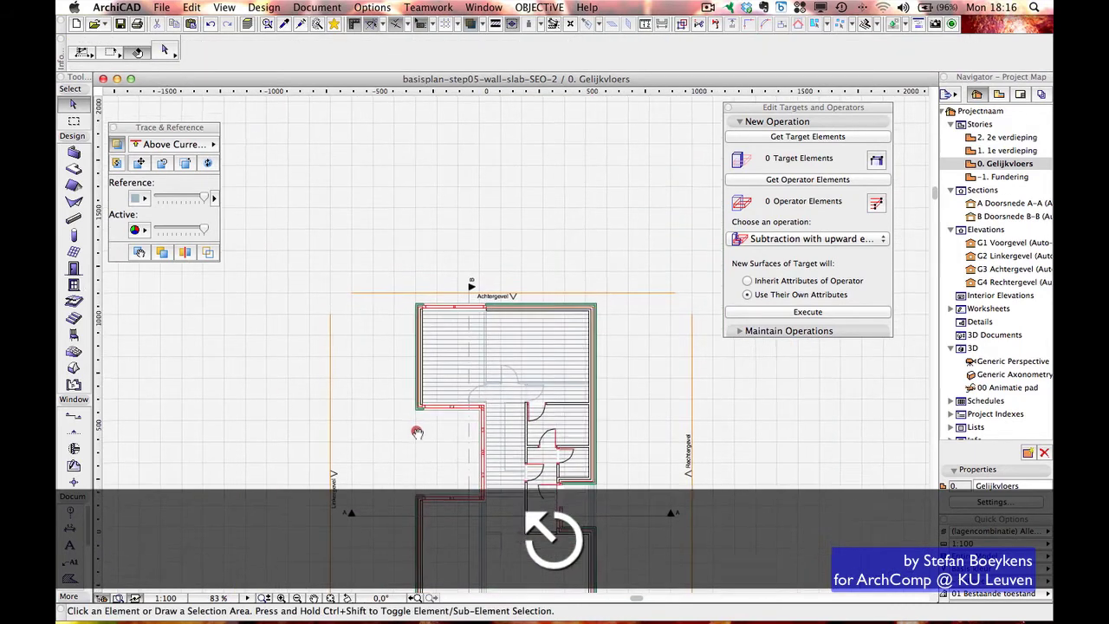
{"action": "left_click", "coordinate": [74, 121]}
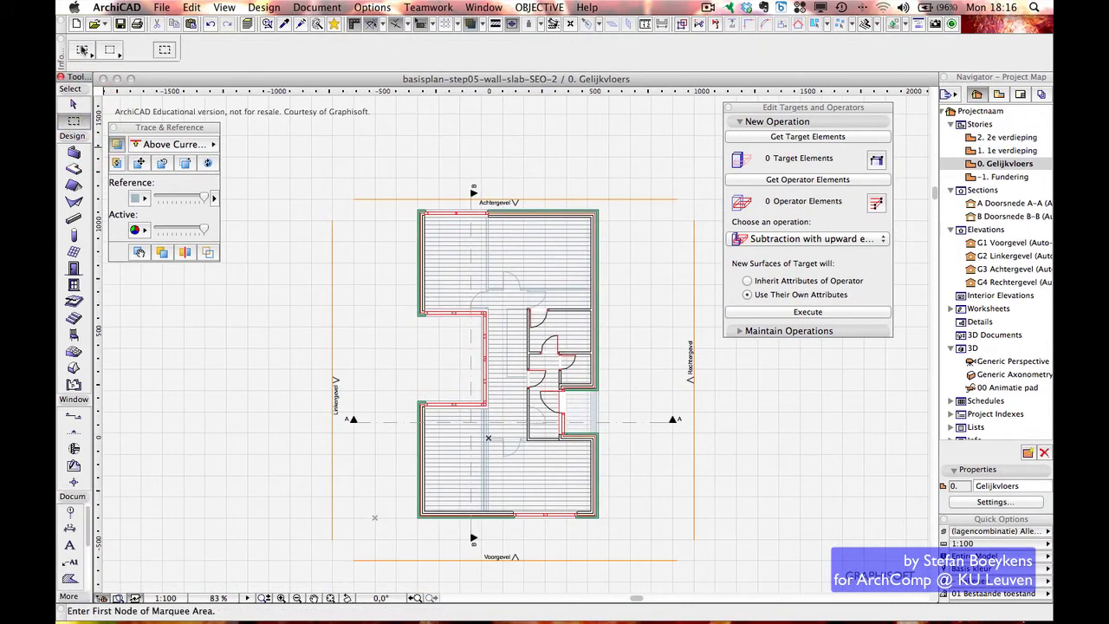
{"action": "double_click", "coordinate": [977, 177]}
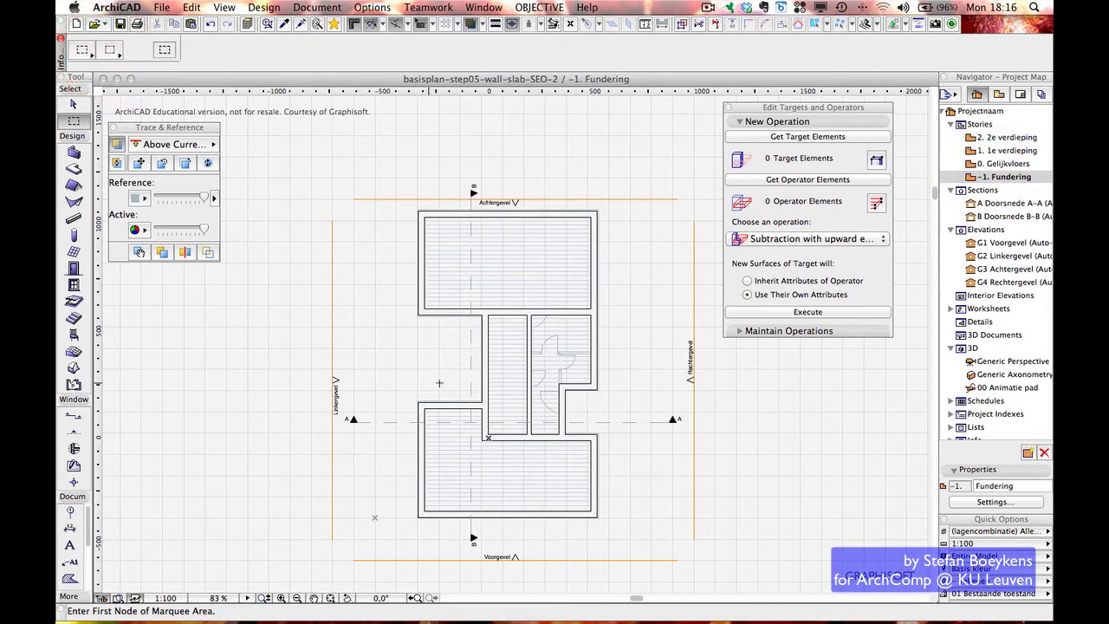
{"action": "left_click", "coordinate": [454, 369]}
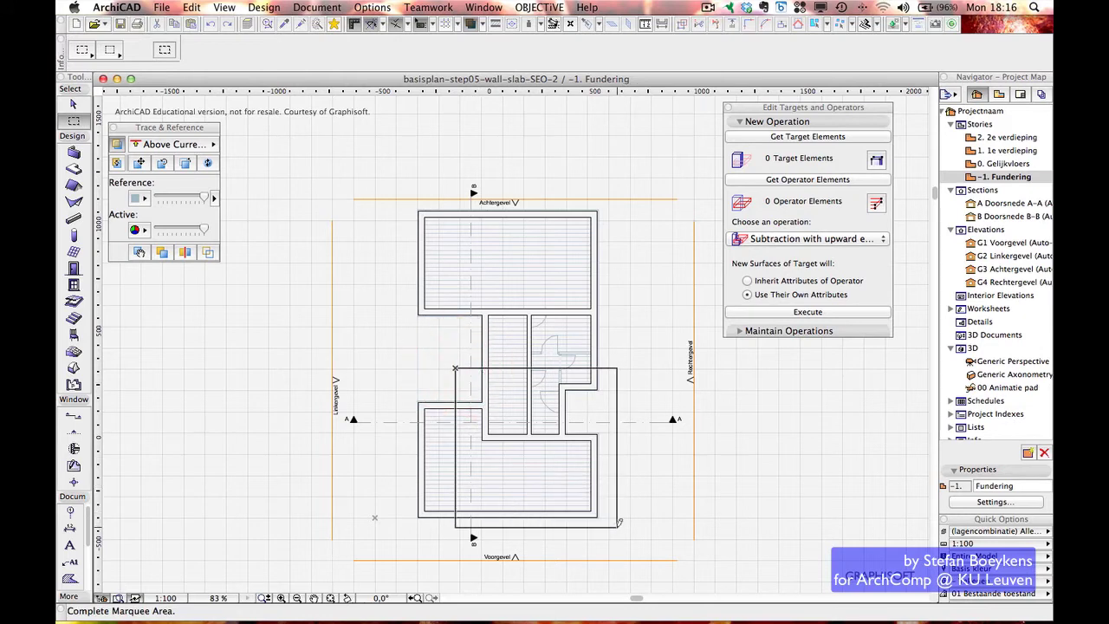
{"action": "left_click", "coordinate": [617, 476]}
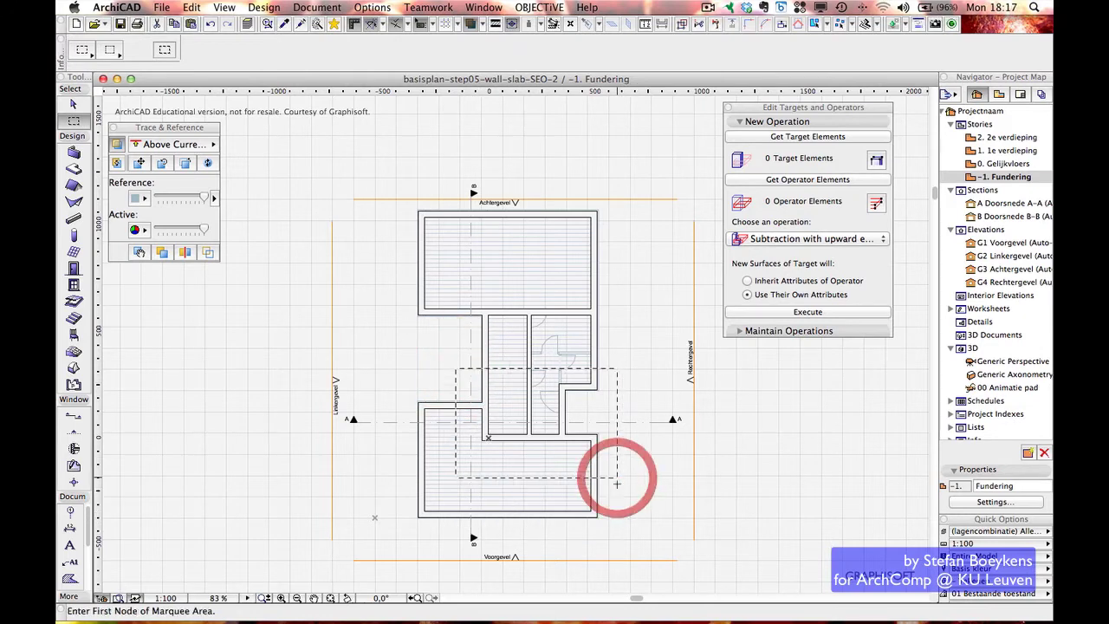
{"action": "key", "text": "F4"}
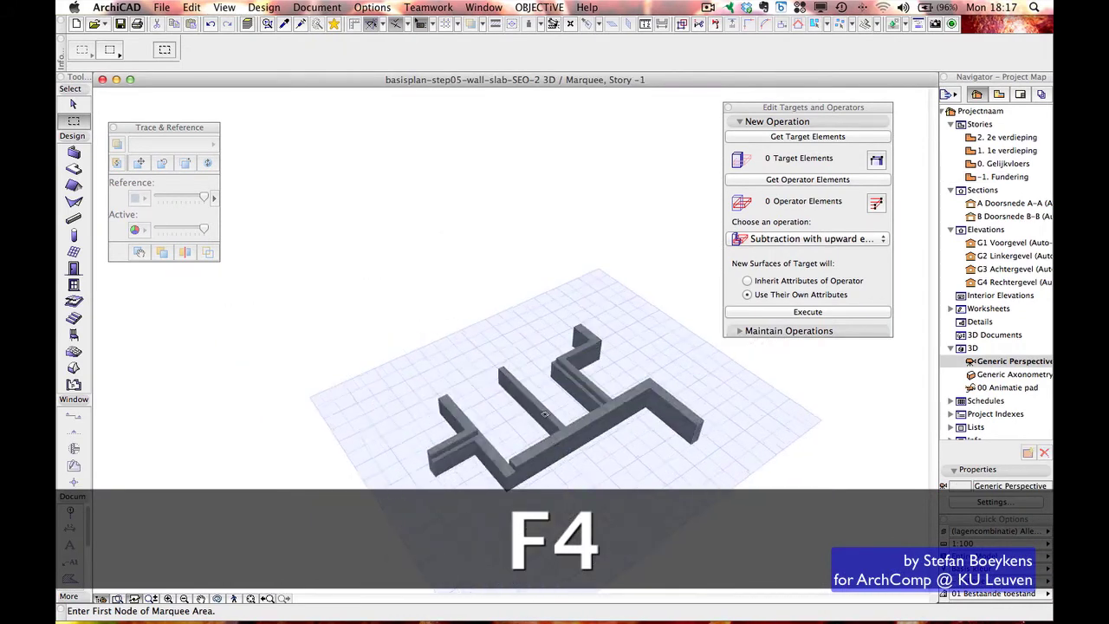
Examine the cut-outs along the tops of the foundation walls in 3D from several sides
{"action": "scroll", "coordinate": [545, 414], "scroll_direction": "up", "scroll_amount": 2}
{"action": "key", "text": "shift"}
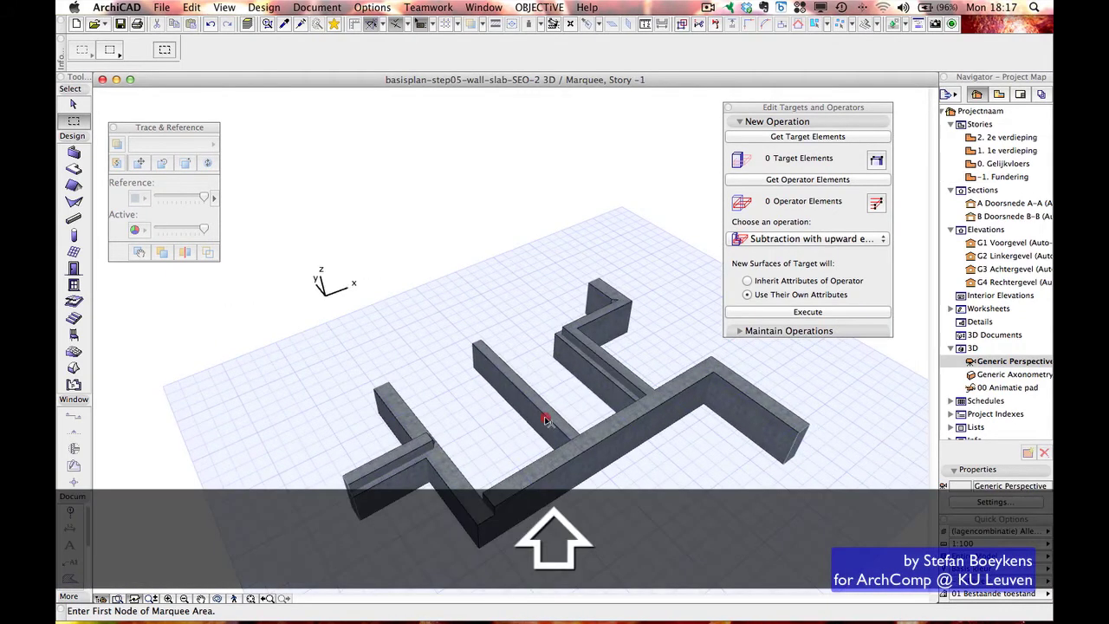
{"action": "middle_click_drag", "start_coordinate": [545, 420], "coordinate": [335, 389], "text": "shift"}
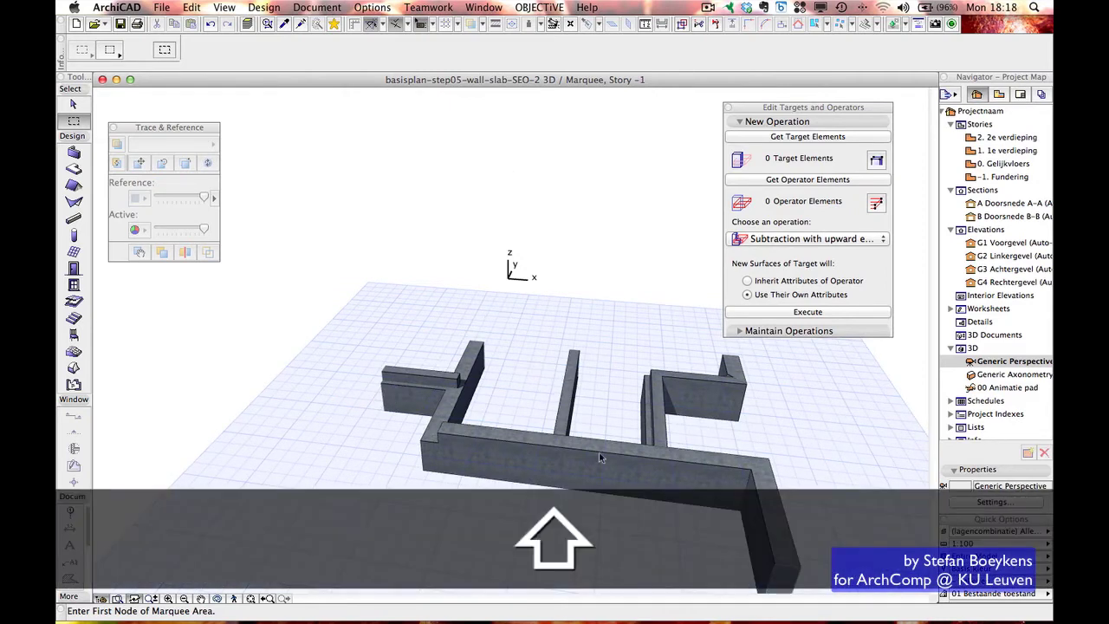
{"action": "left_click", "coordinate": [600, 453], "text": "shift"}
{"action": "middle_click_drag", "start_coordinate": [599, 453], "coordinate": [407, 338], "text": "shift"}
{"action": "key", "text": "o"}
{"action": "left_click", "coordinate": [409, 345]}
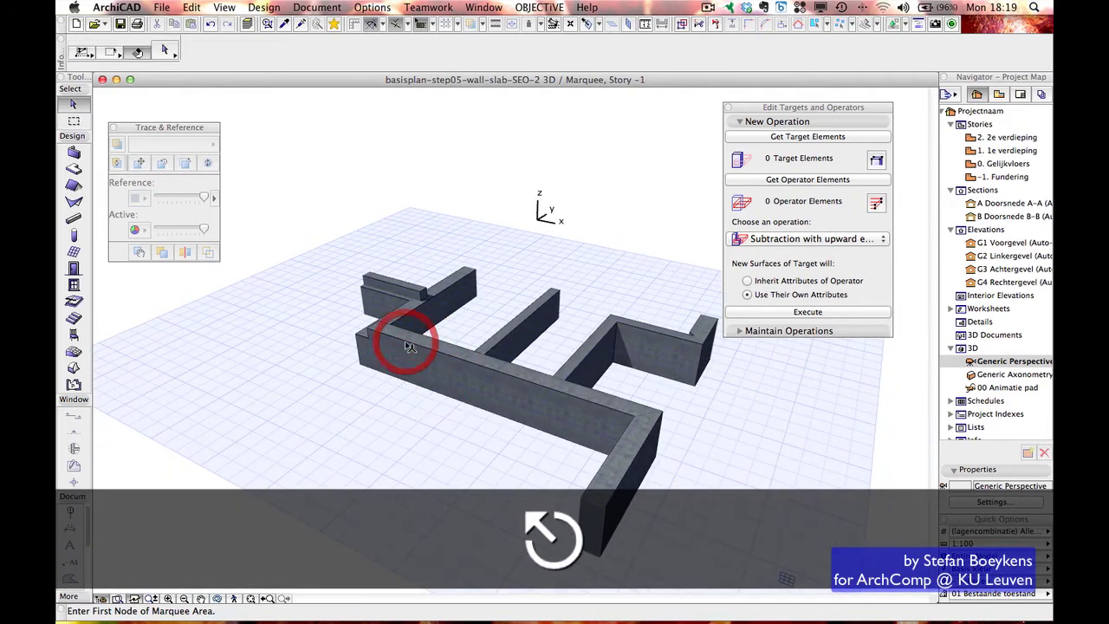
Suspend groups so individual foundation walls can be selected separately
{"action": "key", "text": "Escape"}
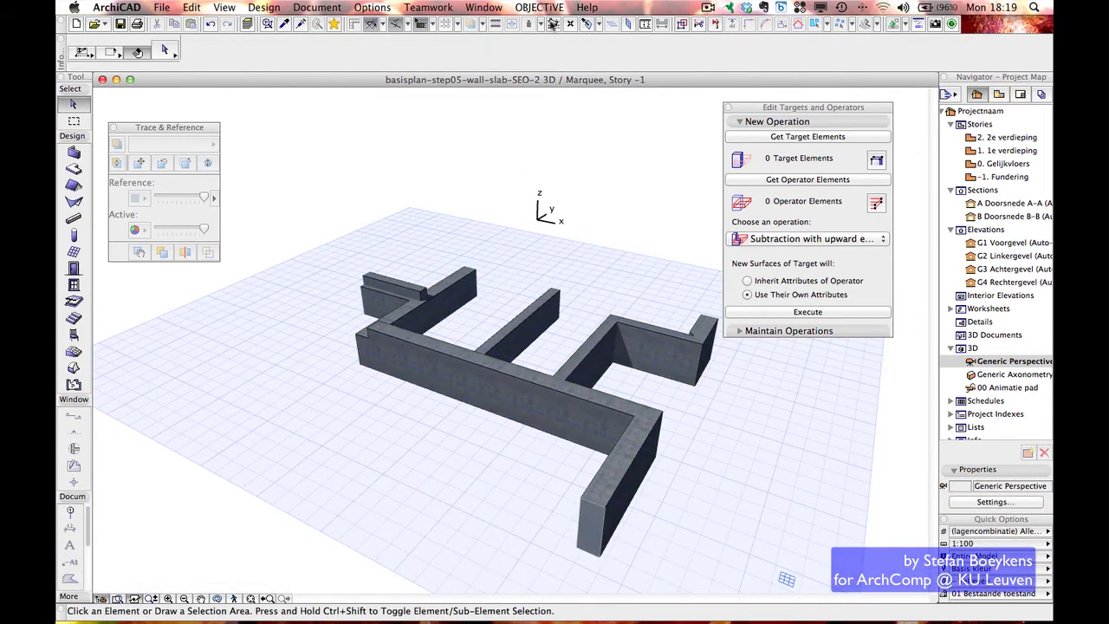
{"action": "left_click", "coordinate": [682, 26]}
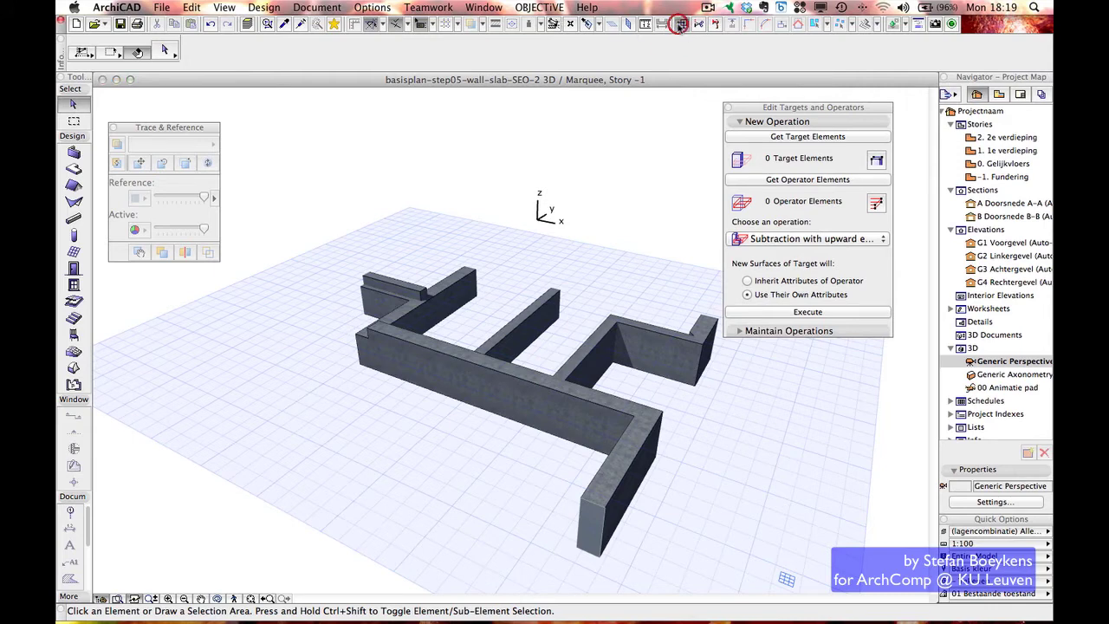
Select individual foundation walls in 3D, examine their cut-outs from the opposite side, and clear the selection
{"action": "left_click", "coordinate": [510, 372]}
{"action": "left_click", "coordinate": [631, 408]}
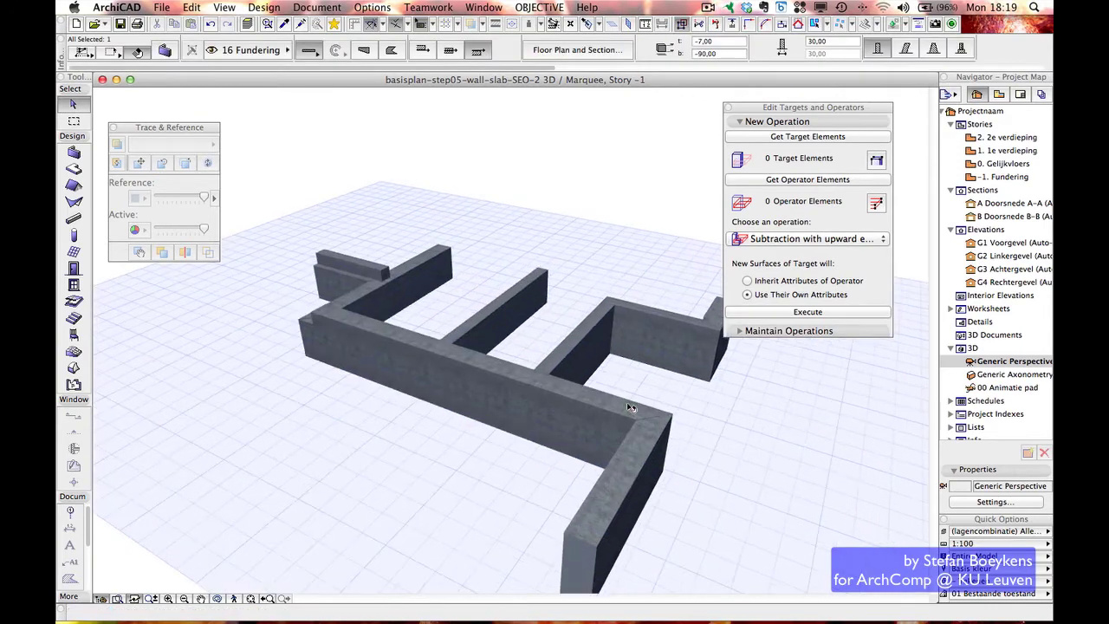
{"action": "left_click", "coordinate": [597, 387], "text": "shift"}
{"action": "middle_click_drag", "start_coordinate": [541, 379], "coordinate": [89, 374], "text": "shift"}
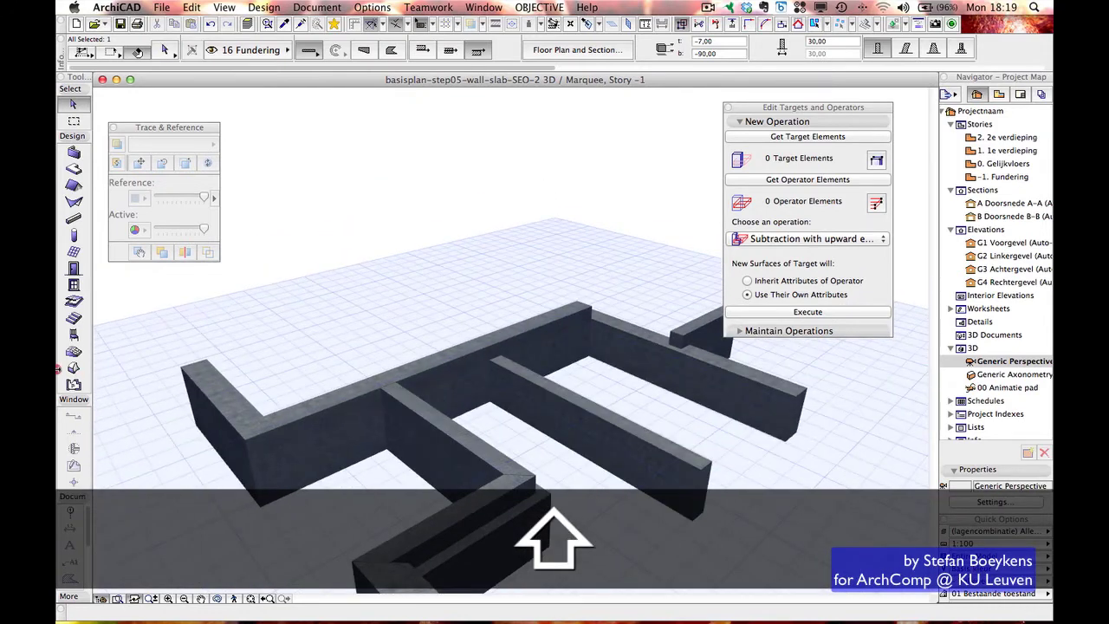
{"action": "middle_click_drag", "start_coordinate": [608, 389], "coordinate": [297, 397], "text": "shift"}
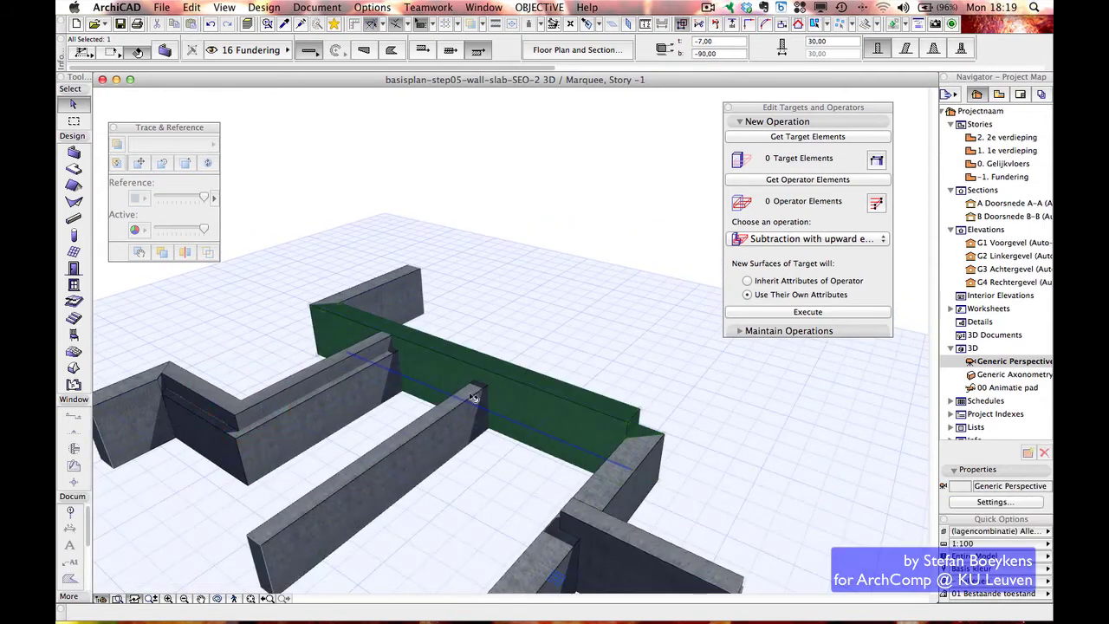
{"action": "left_click", "coordinate": [495, 316]}
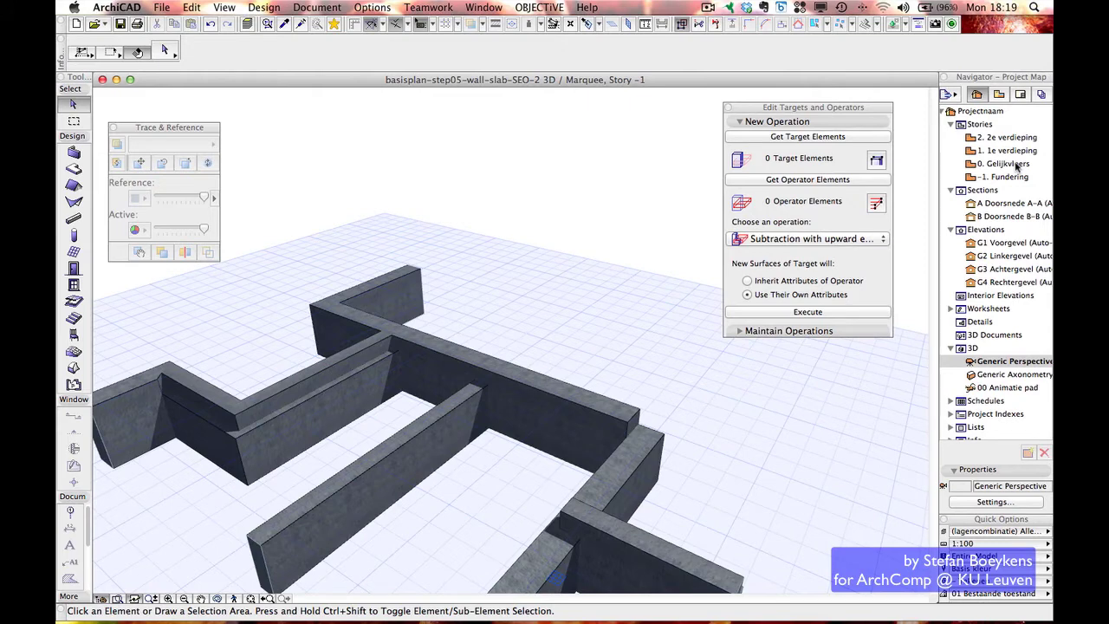
On the -1. Fundering plan, replace the marquee with an all-stories marquee across the middle foundation walls and display it in 3D
{"action": "key", "text": "F2"}
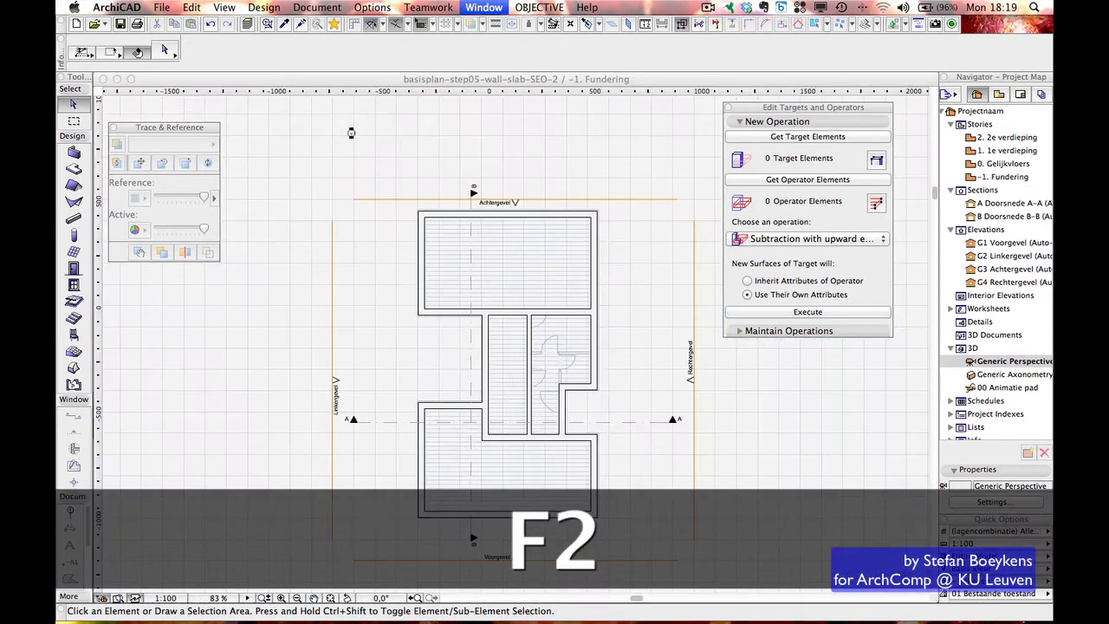
{"action": "key", "text": "Escape"}
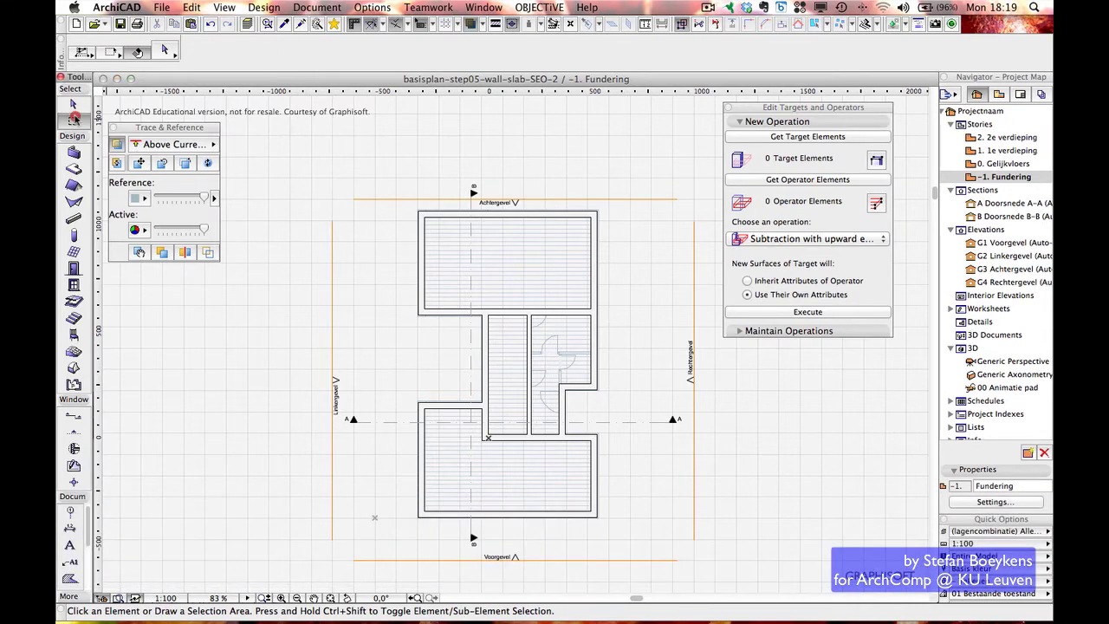
{"action": "left_click", "coordinate": [74, 120]}
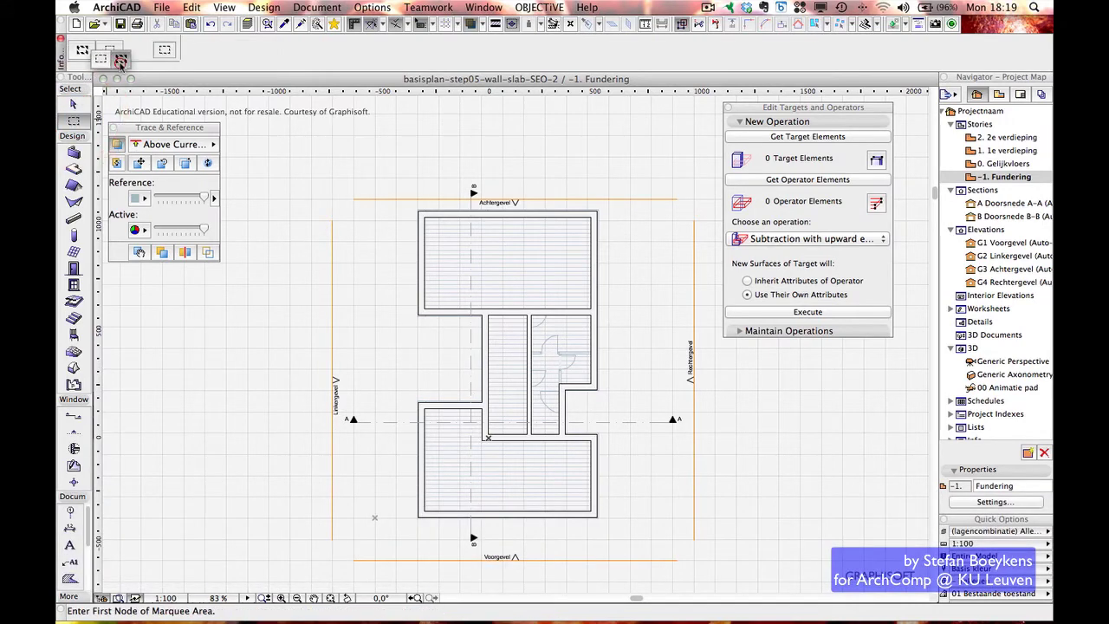
{"action": "left_click", "coordinate": [120, 59]}
{"action": "left_click", "coordinate": [463, 349]}
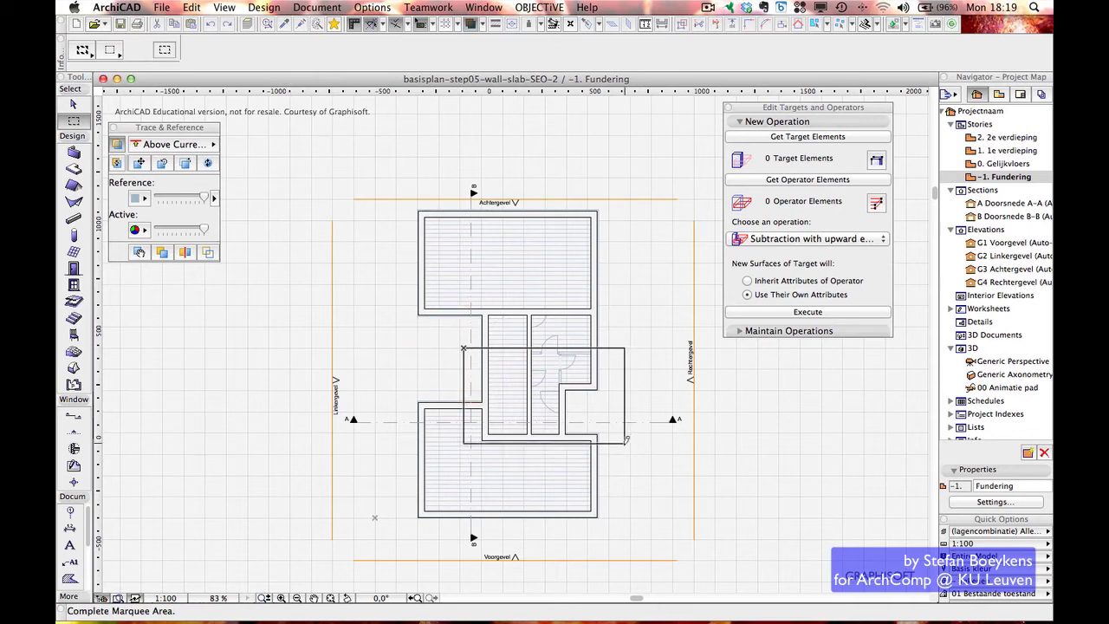
{"action": "left_click", "coordinate": [619, 448]}
{"action": "key", "text": "F4"}
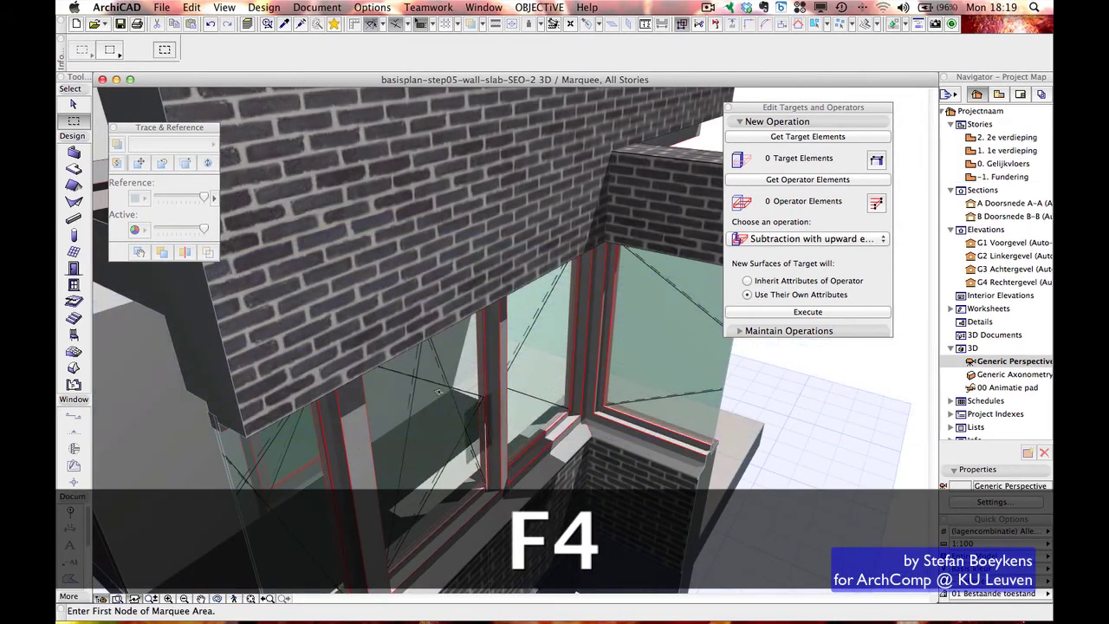
Examine in the cut-open 3D model how the ground-floor slab and floor finish bear on the foundation walls
{"action": "left_click", "coordinate": [72, 104]}
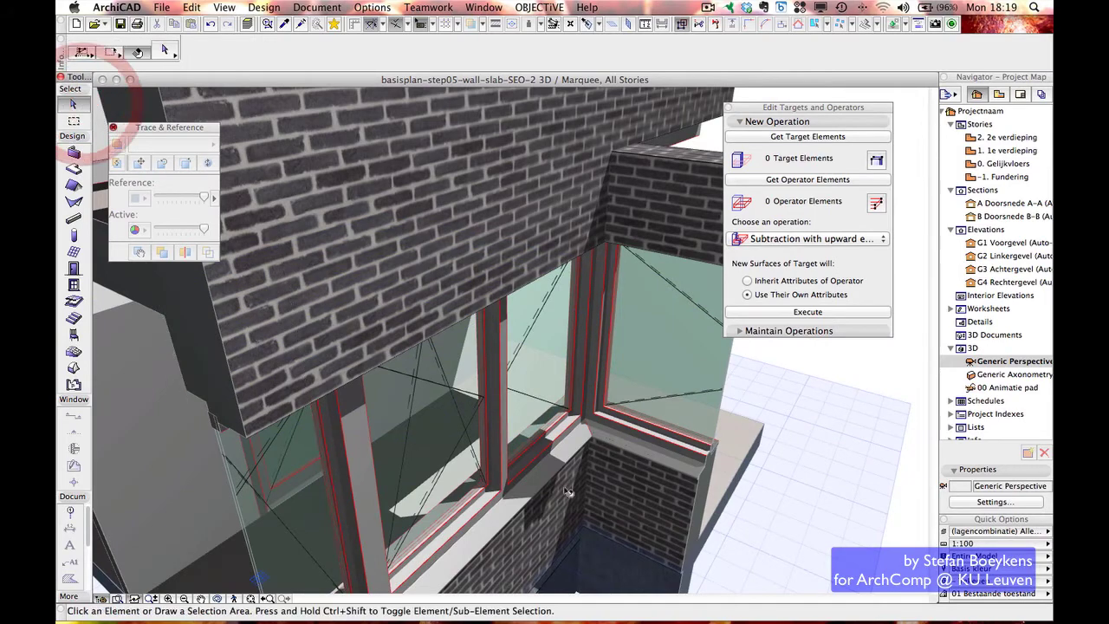
{"action": "key", "text": "shift"}
{"action": "middle_click_drag", "start_coordinate": [537, 460], "coordinate": [588, 382], "text": "shift"}
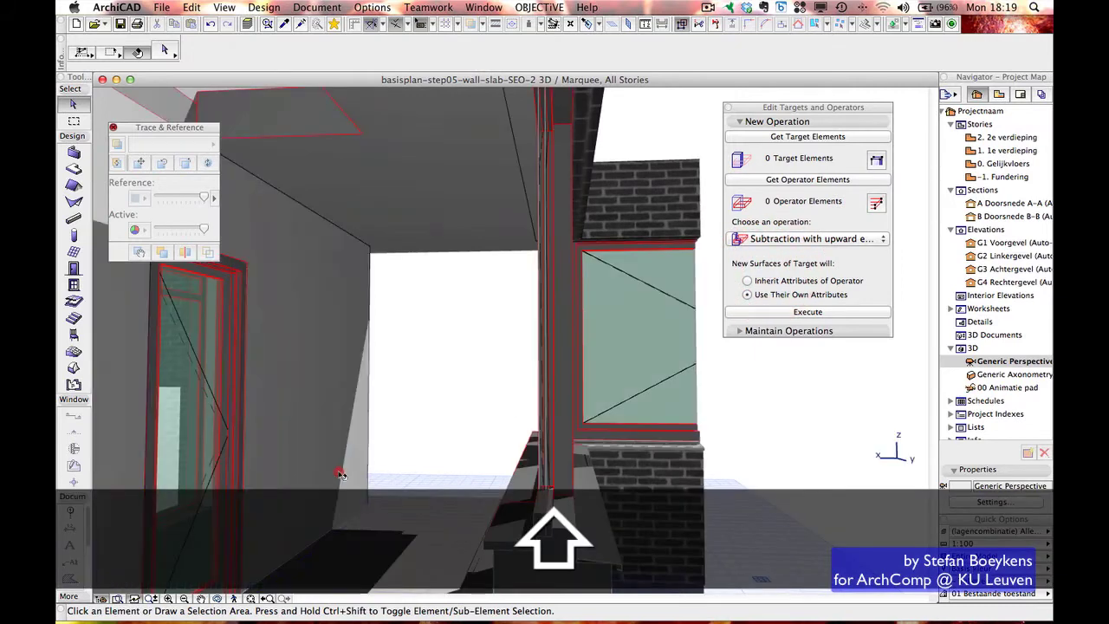
{"action": "middle_click_drag", "start_coordinate": [333, 476], "coordinate": [583, 362], "text": "shift"}
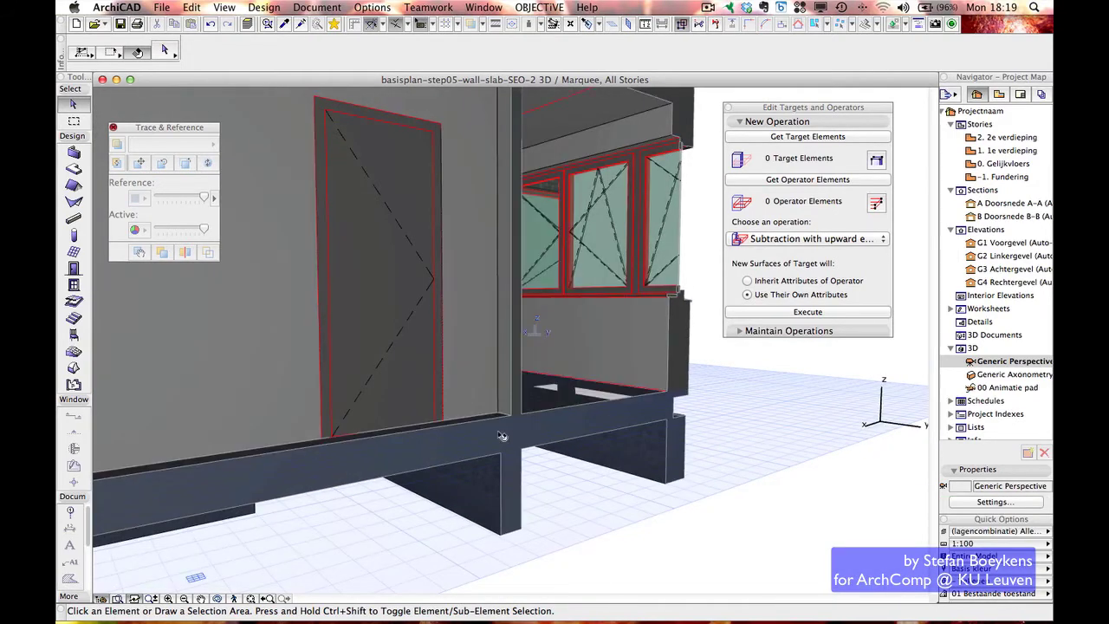
{"action": "key", "text": "Escape"}
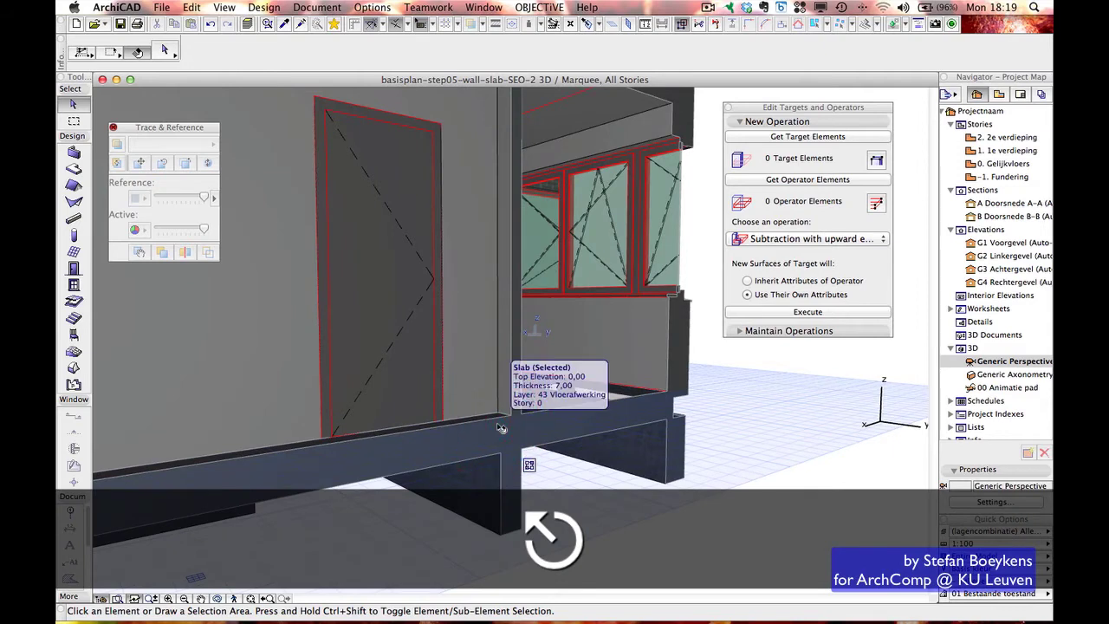
{"action": "left_click", "coordinate": [531, 425]}
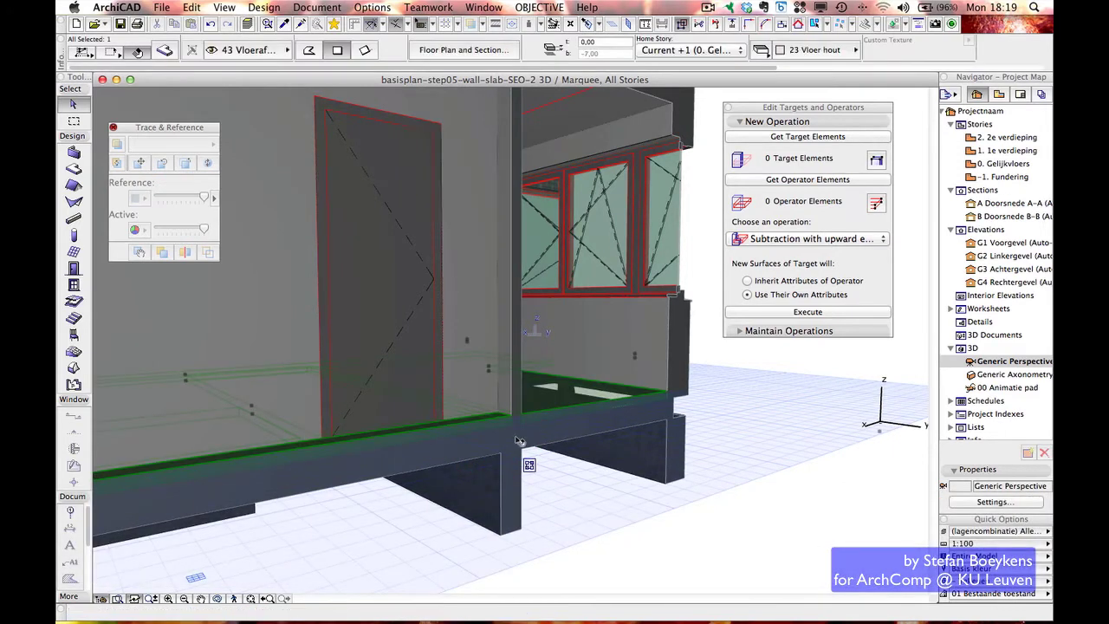
{"action": "left_click", "coordinate": [520, 468]}
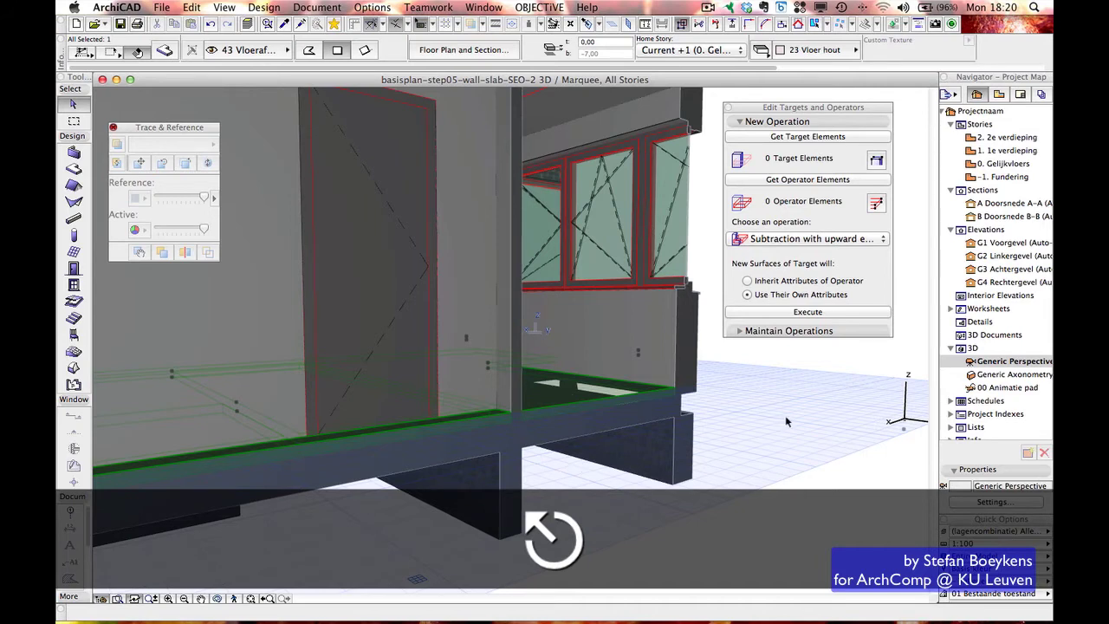
{"action": "middle_click_drag", "start_coordinate": [722, 413], "coordinate": [159, 415], "text": "shift"}
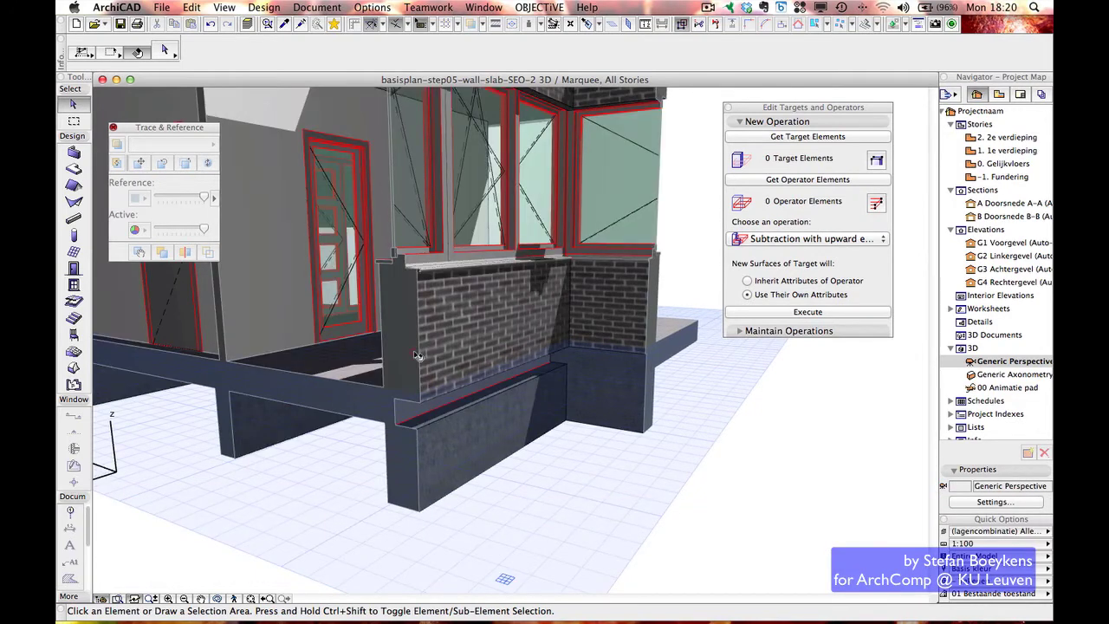
Set the top elevation of the foundation wall beneath the brick outer wall with the window row to -7,00
{"action": "left_click", "coordinate": [416, 355]}
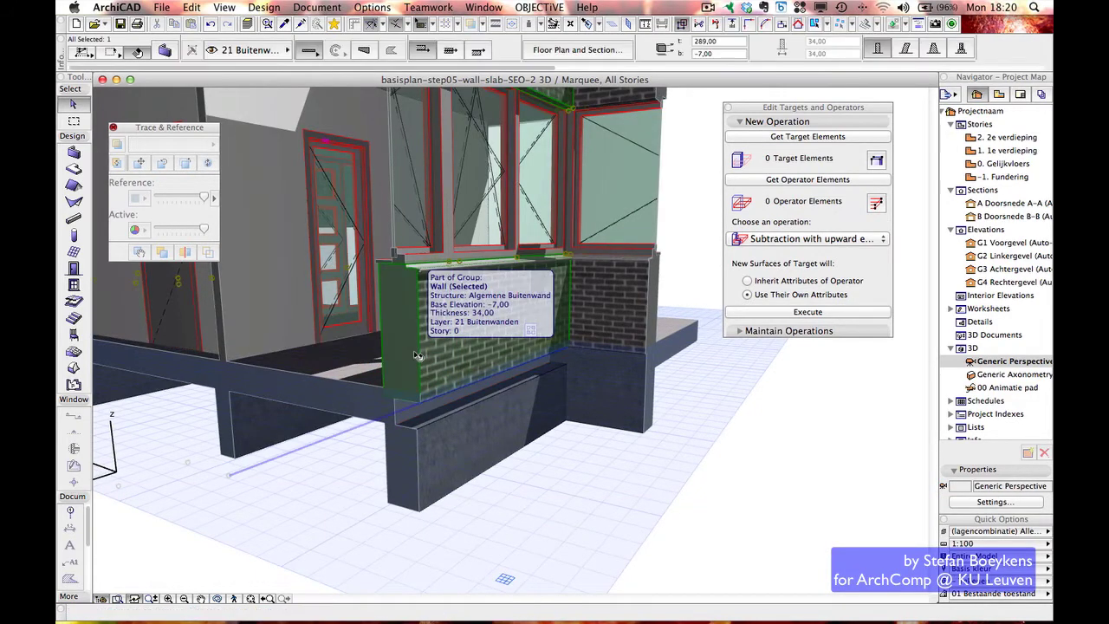
{"action": "left_click", "coordinate": [460, 445]}
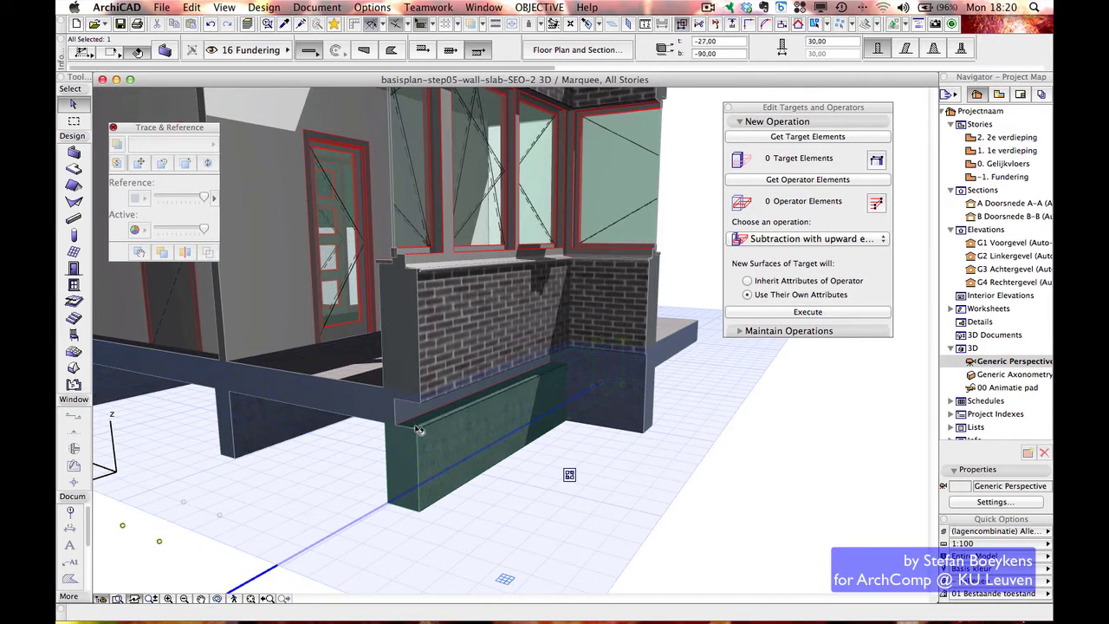
{"action": "left_click", "coordinate": [707, 41]}
{"action": "key", "text": "BackSpace"}
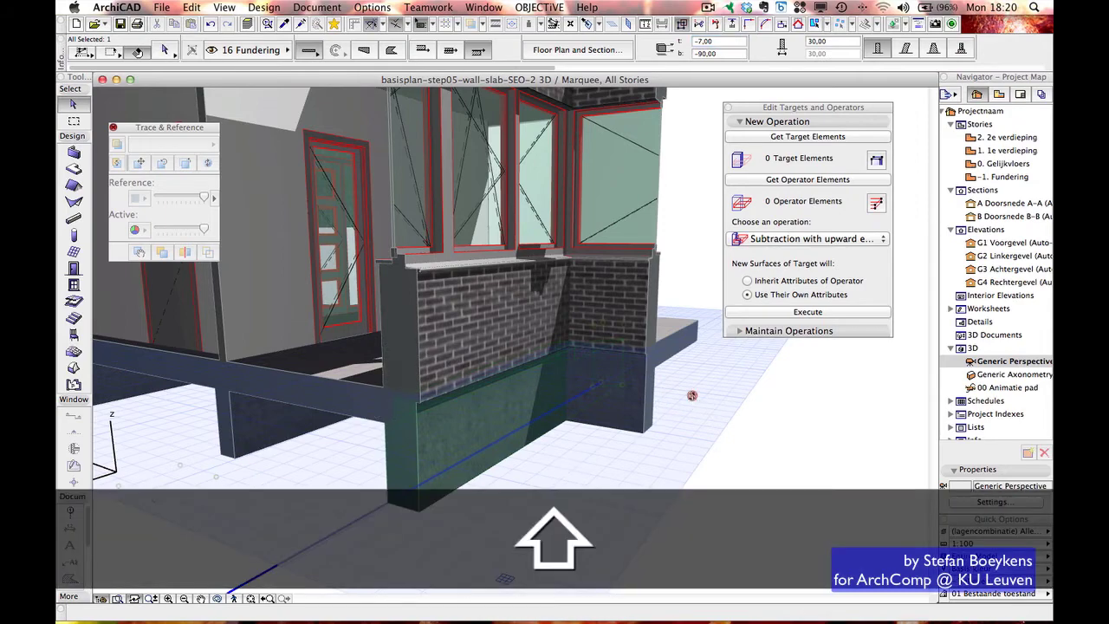
{"action": "middle_click_drag", "start_coordinate": [722, 389], "coordinate": [754, 425], "text": "shift"}
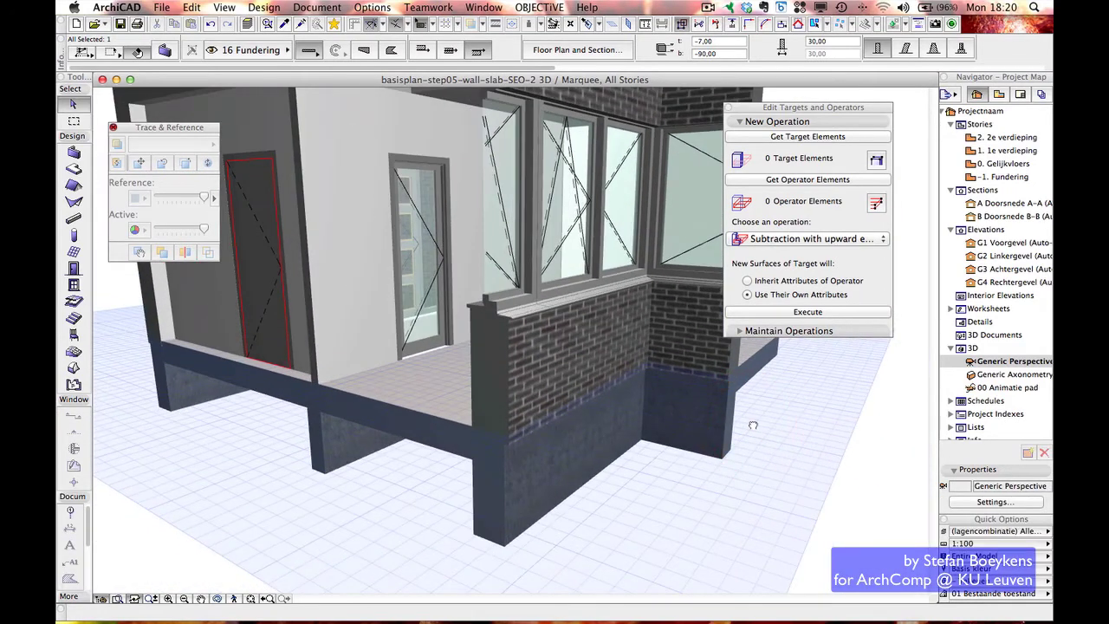
Remove the marquee from the -1. Fundering plan and open section A Doorsnede A-A to check the foundation walls
{"action": "key", "text": "F2"}
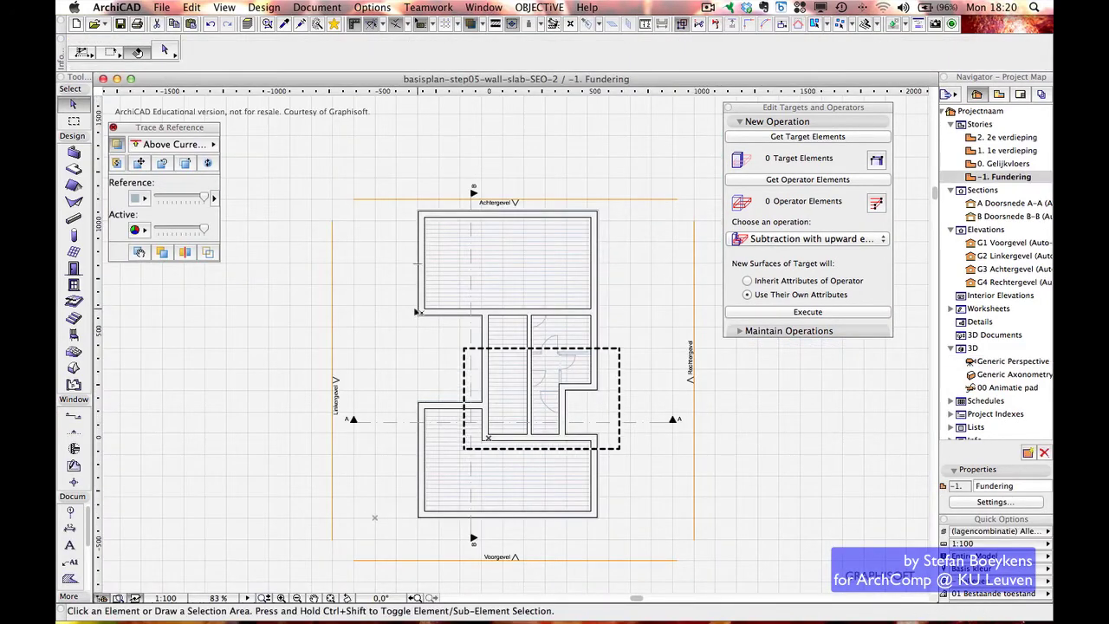
{"action": "key", "text": "Escape"}
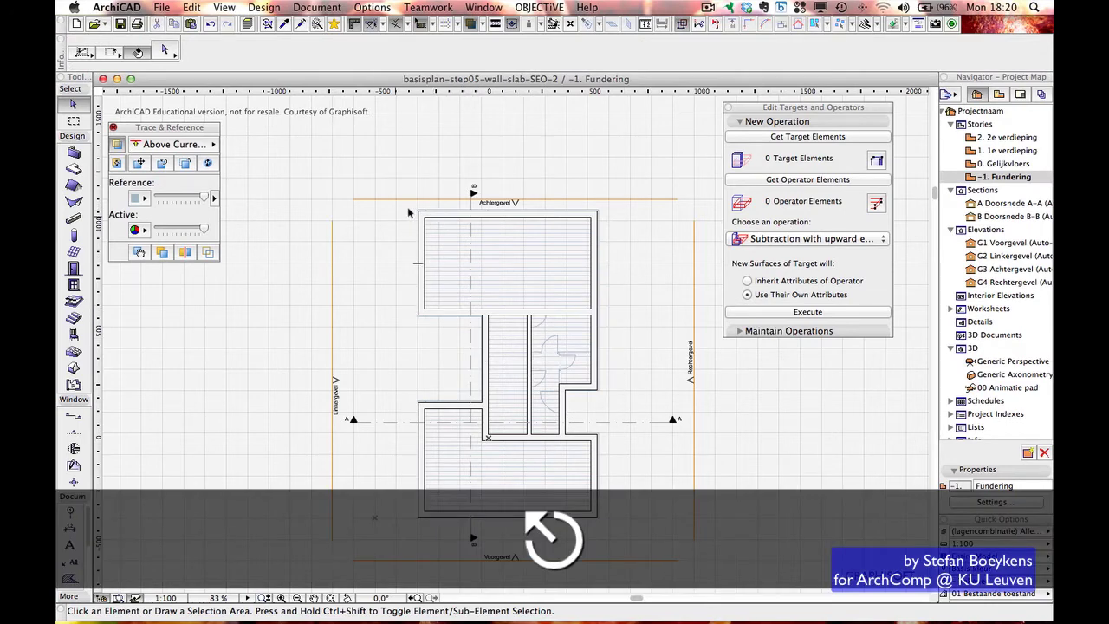
{"action": "double_click", "coordinate": [998, 205]}
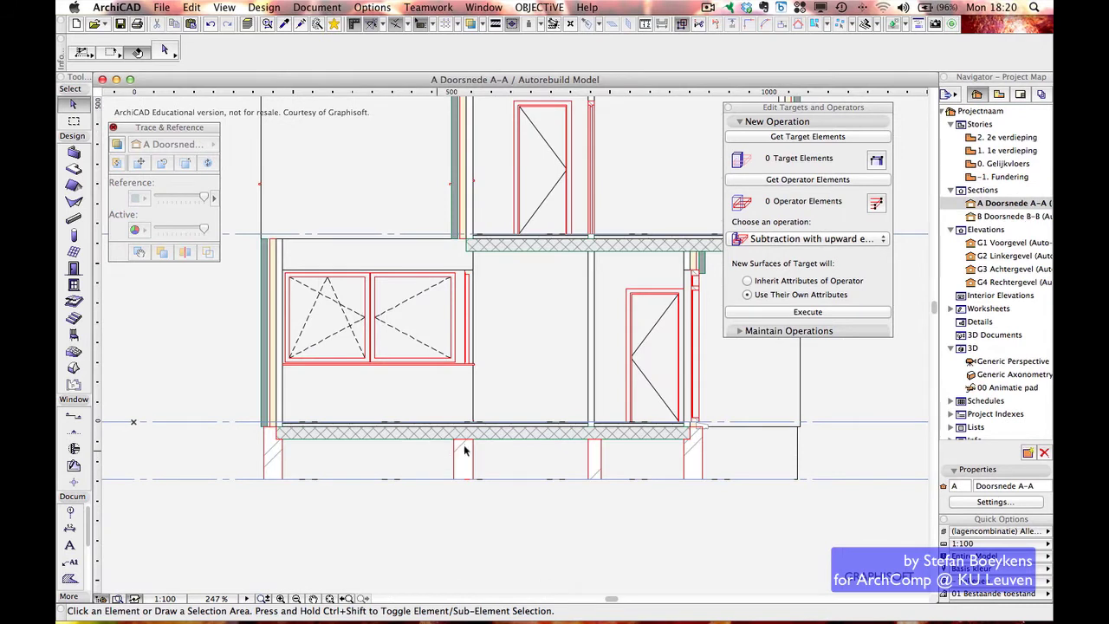
In section B Doorsnede B-B, examine the junction between the ground-floor slab and the outermost foundation wall
{"action": "double_click", "coordinate": [1001, 217]}
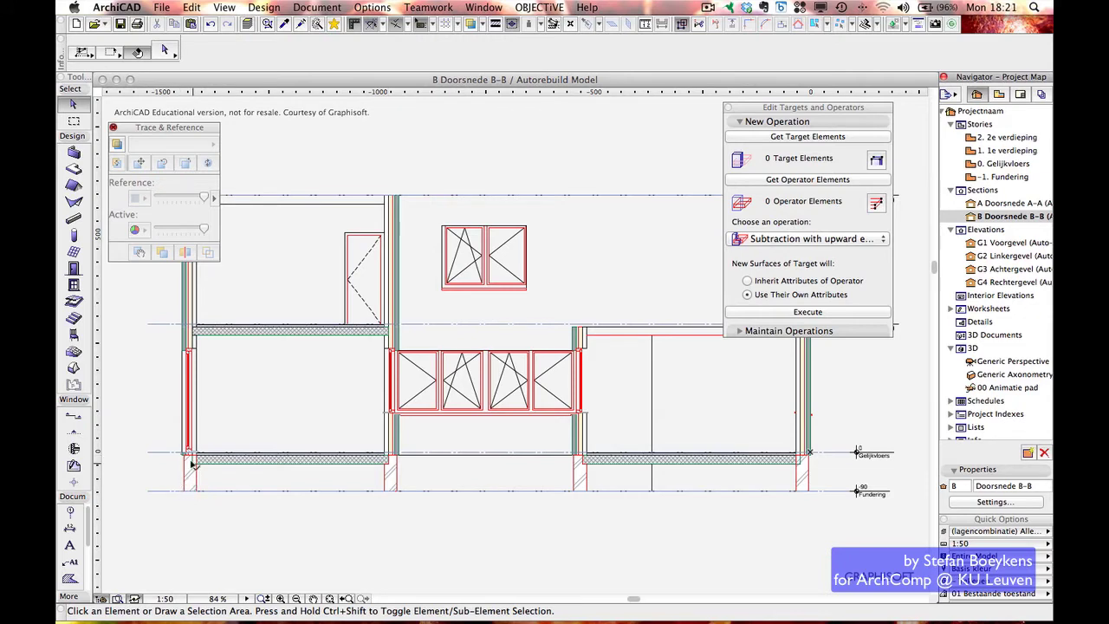
{"action": "scroll", "coordinate": [190, 463], "scroll_direction": "up", "scroll_amount": 5}
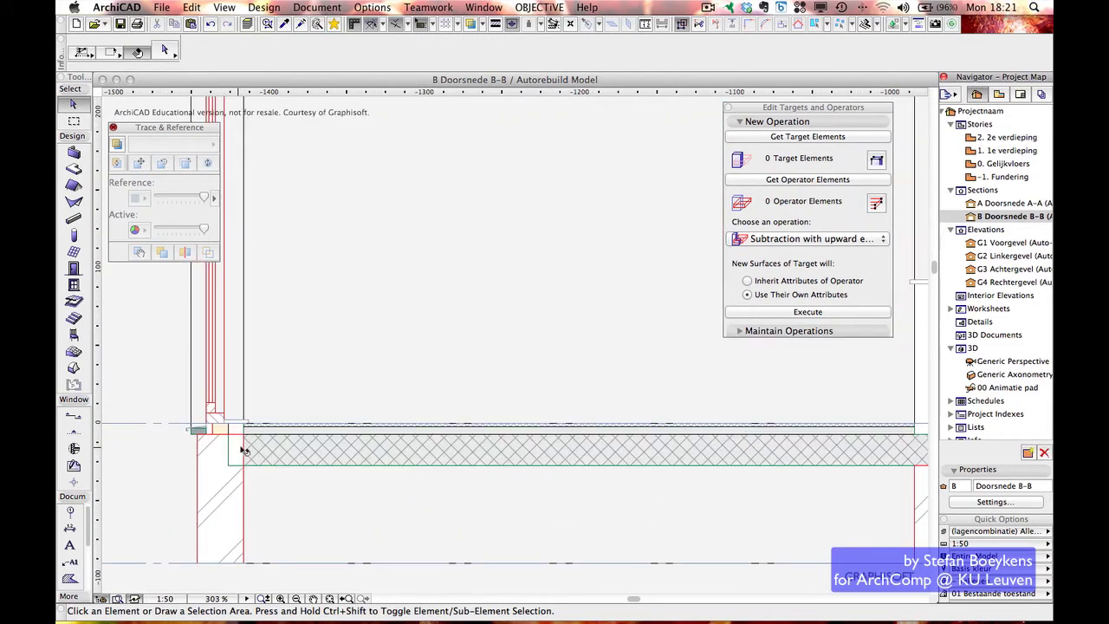
{"action": "left_click", "coordinate": [216, 453]}
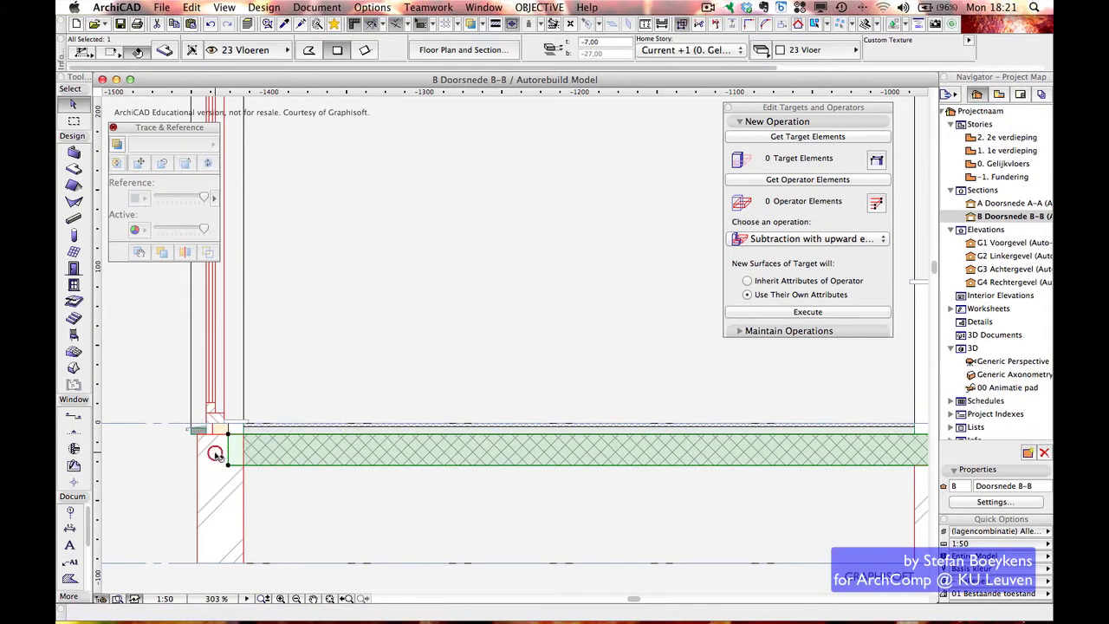
{"action": "left_click", "coordinate": [218, 458]}
{"action": "scroll", "coordinate": [271, 460], "scroll_direction": "down", "scroll_amount": 5}
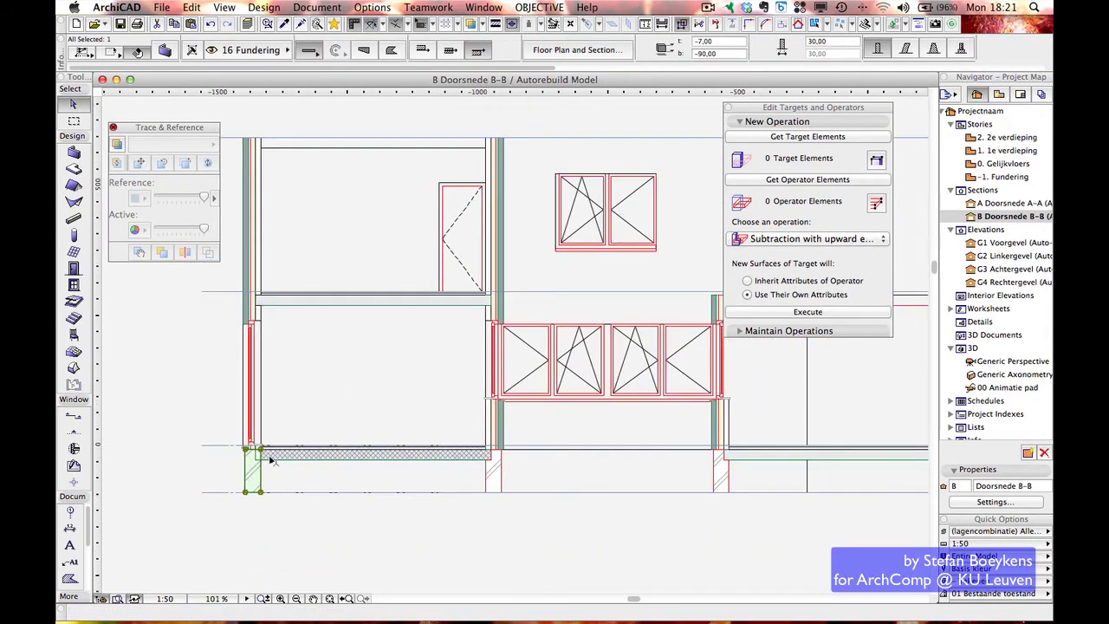
{"action": "scroll", "coordinate": [271, 461], "scroll_direction": "down", "scroll_amount": 1}
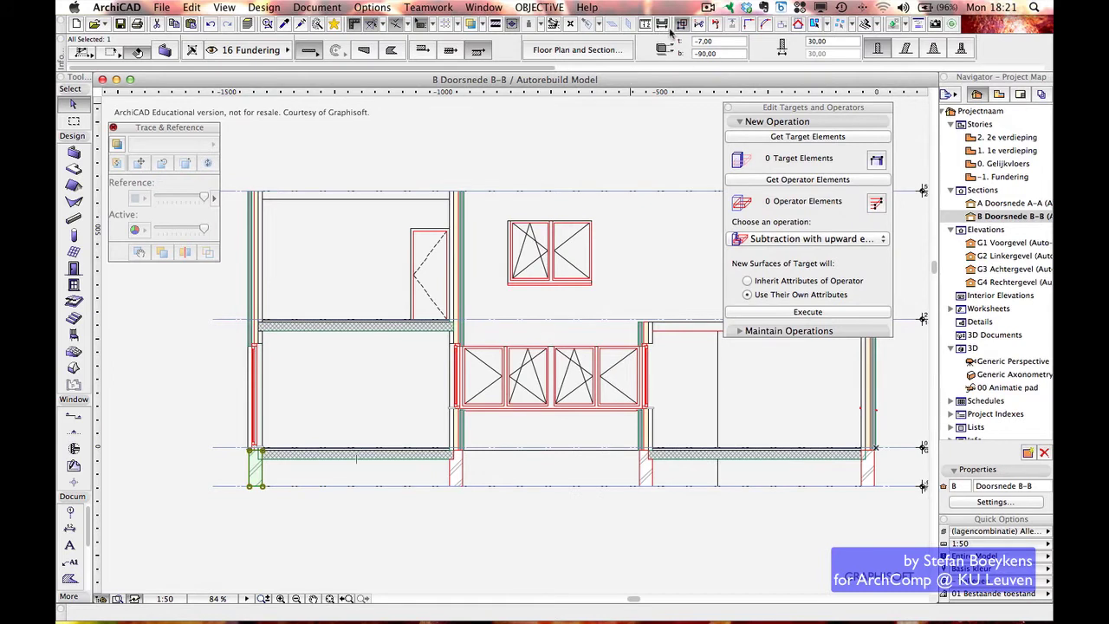
Turn group selection back on and set the grouped foundation walls as the target elements of the solid operation
{"action": "left_click", "coordinate": [680, 25]}
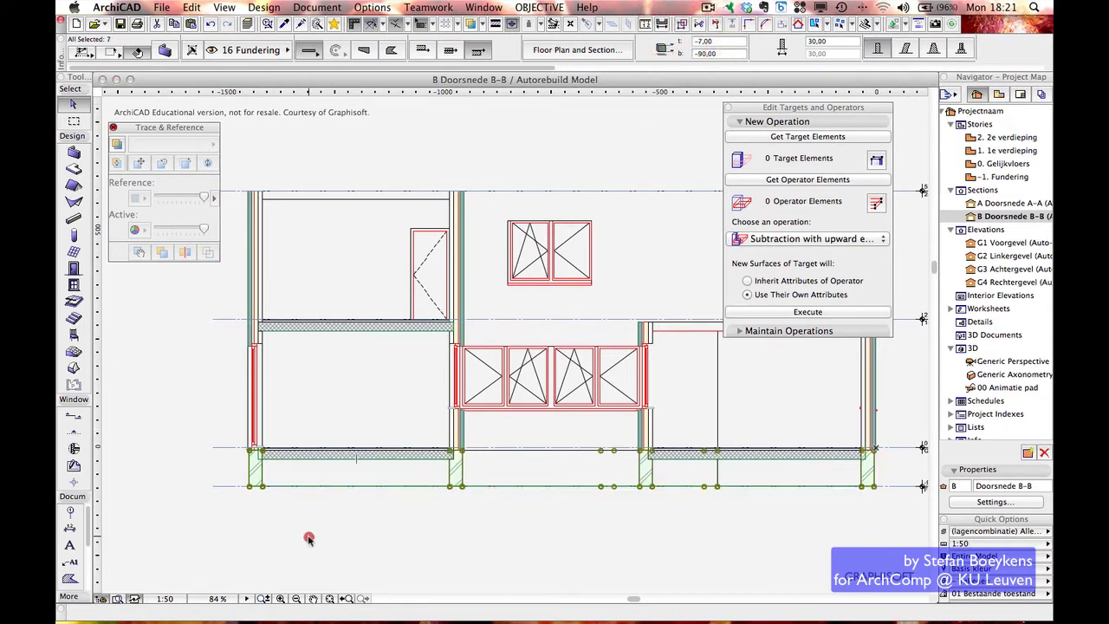
{"action": "left_click", "coordinate": [307, 537]}
{"action": "left_click", "coordinate": [249, 465]}
{"action": "left_click", "coordinate": [808, 137]}
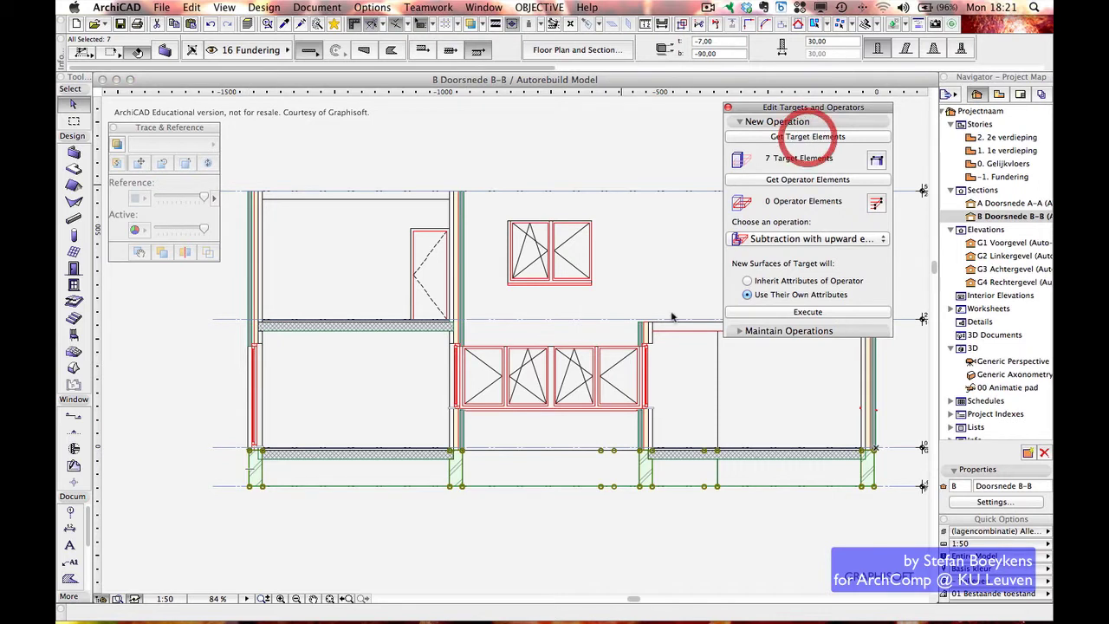
Use the ground-floor structural slab as operator and execute Subtraction with upward extrusion on the foundation walls, keeping the targets' own attributes
{"action": "left_click", "coordinate": [415, 457]}
{"action": "left_click", "coordinate": [788, 179]}
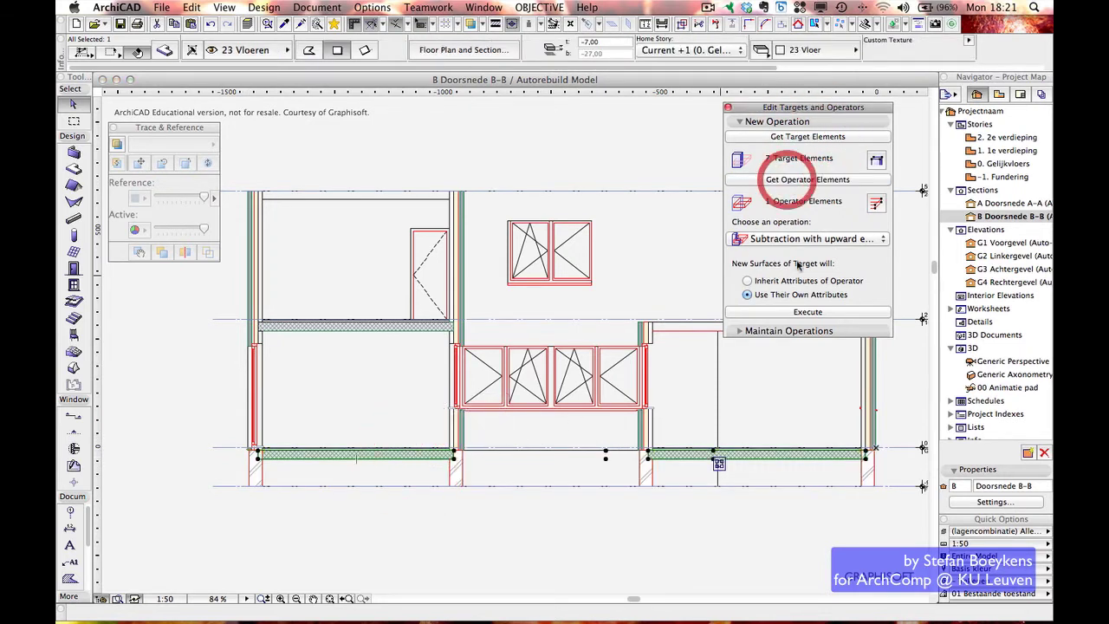
{"action": "left_click", "coordinate": [807, 311]}
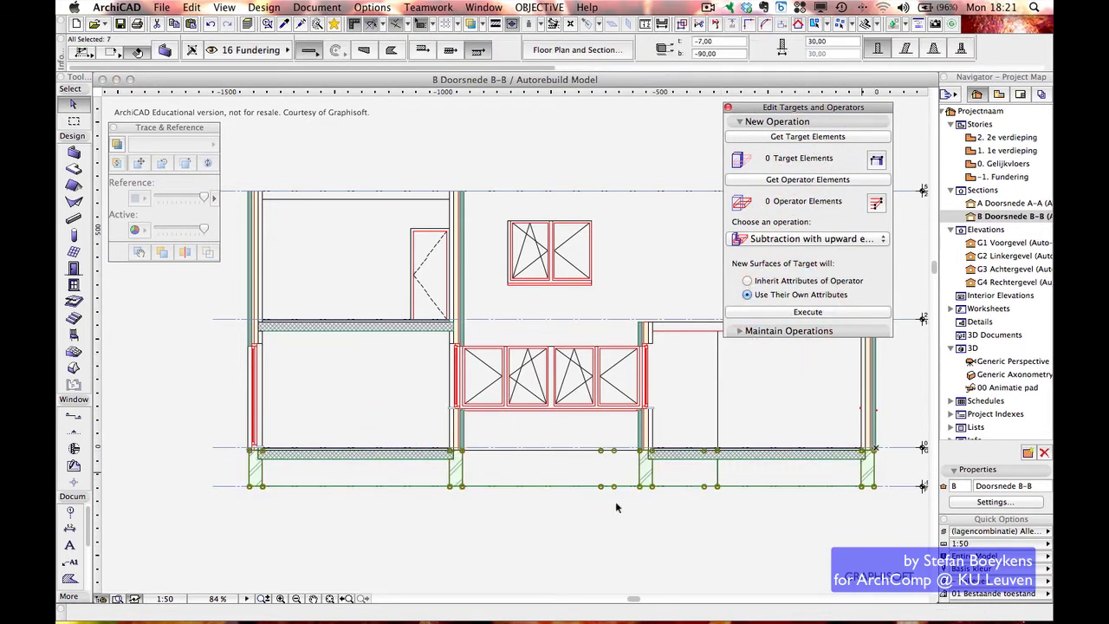
{"action": "left_click", "coordinate": [370, 554]}
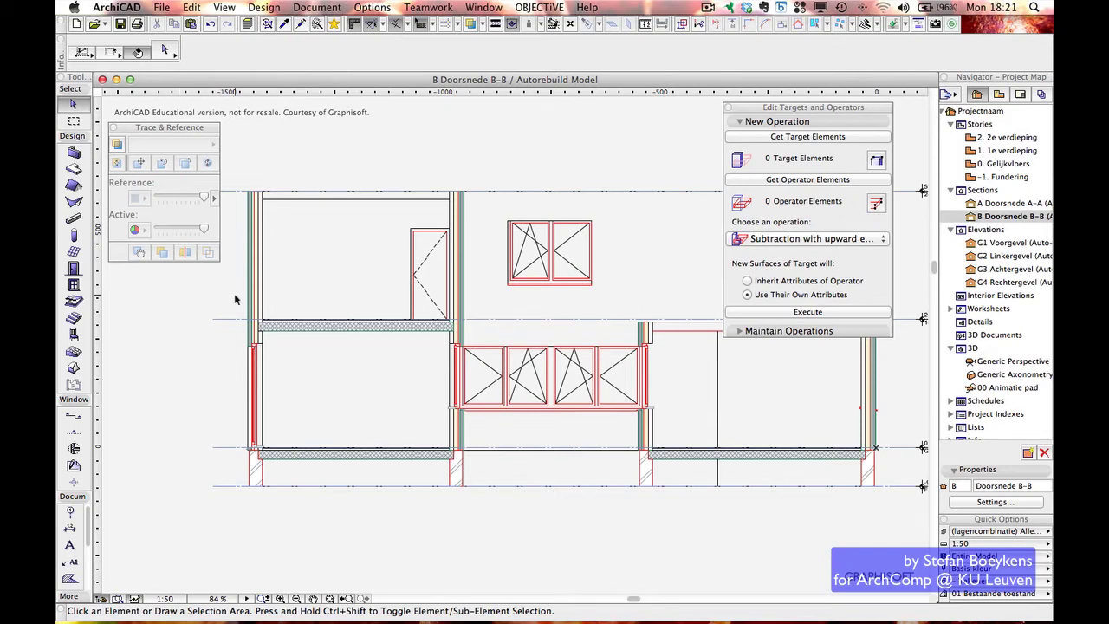
Return to the -1. Fundering plan, activate the Slab tool and switch off the trace reference
{"action": "key", "text": "F2"}
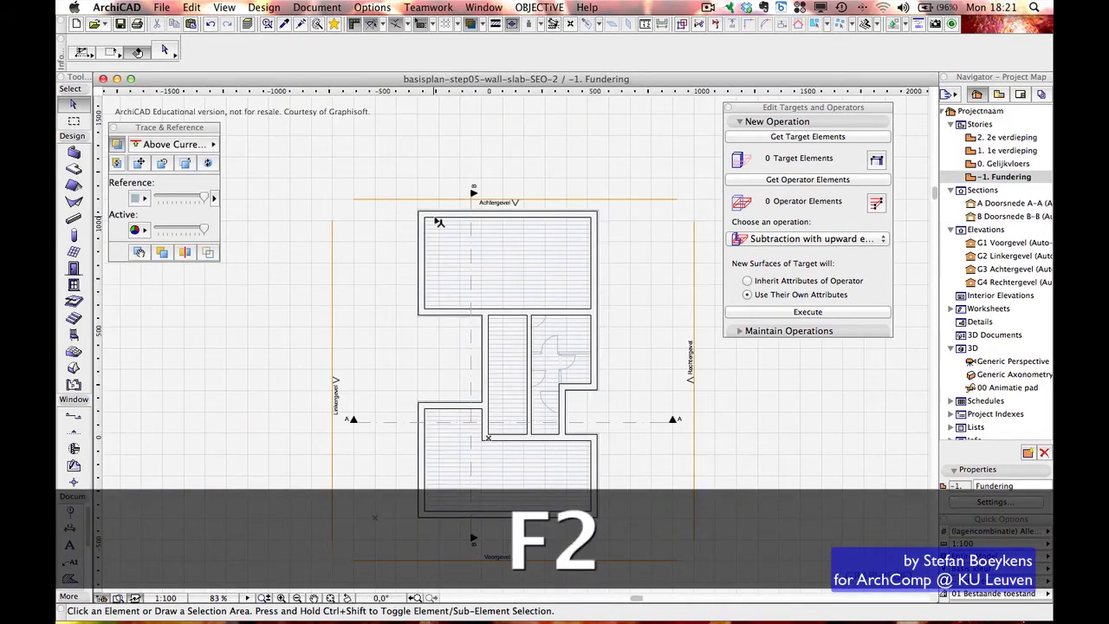
{"action": "left_click", "coordinate": [74, 170]}
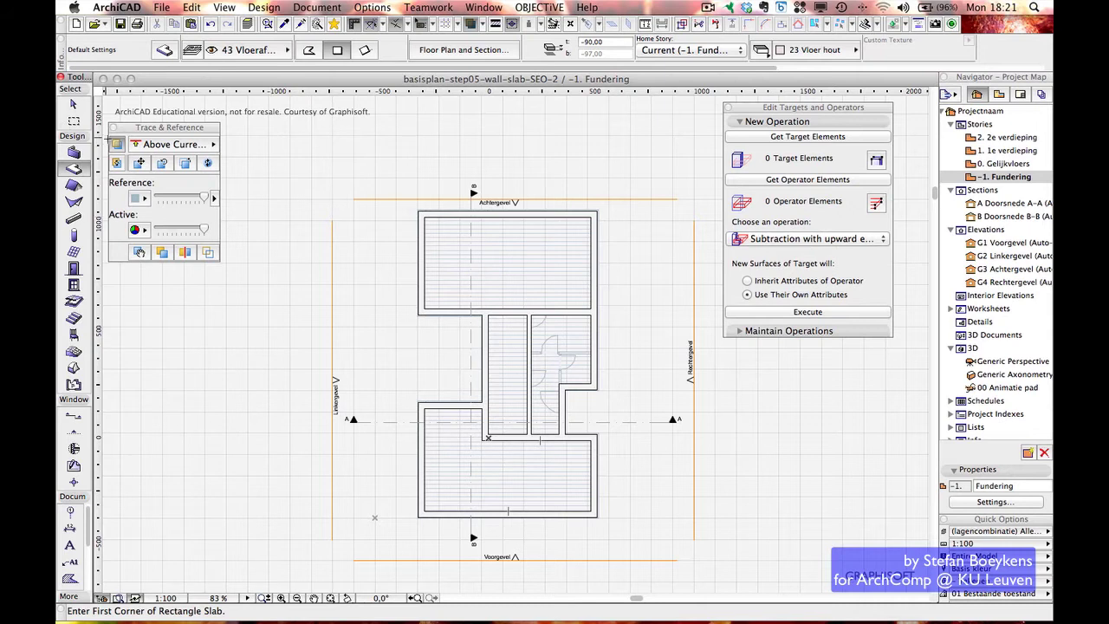
{"action": "left_click", "coordinate": [113, 141]}
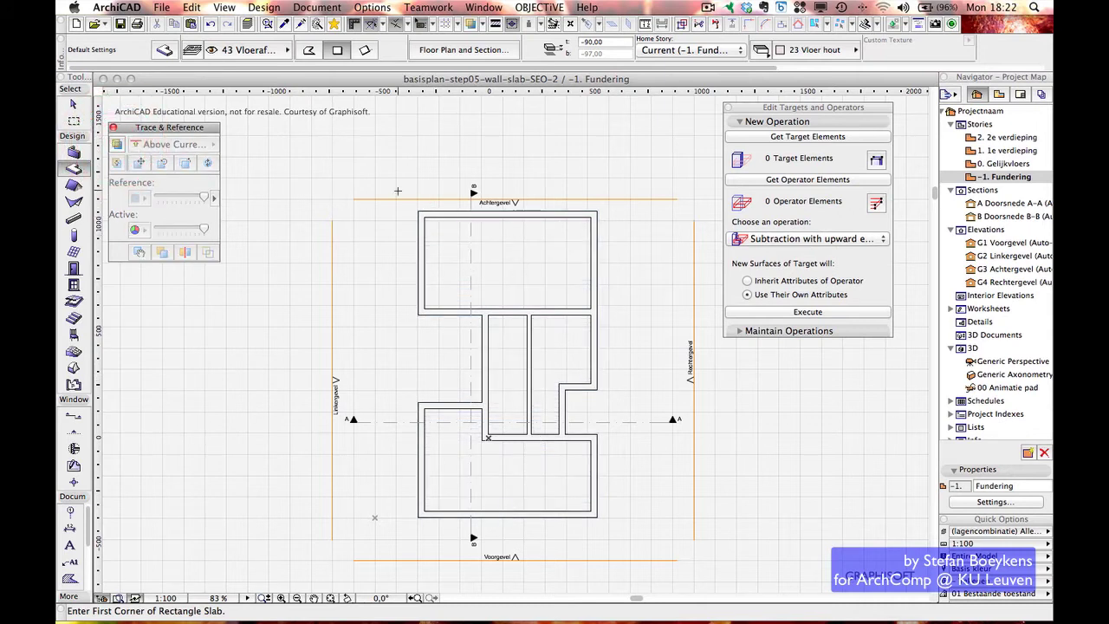
Set the default slab's cut fill to the 225 construction concrete fill and its layer to 16 Fundering
{"action": "left_click", "coordinate": [455, 52]}
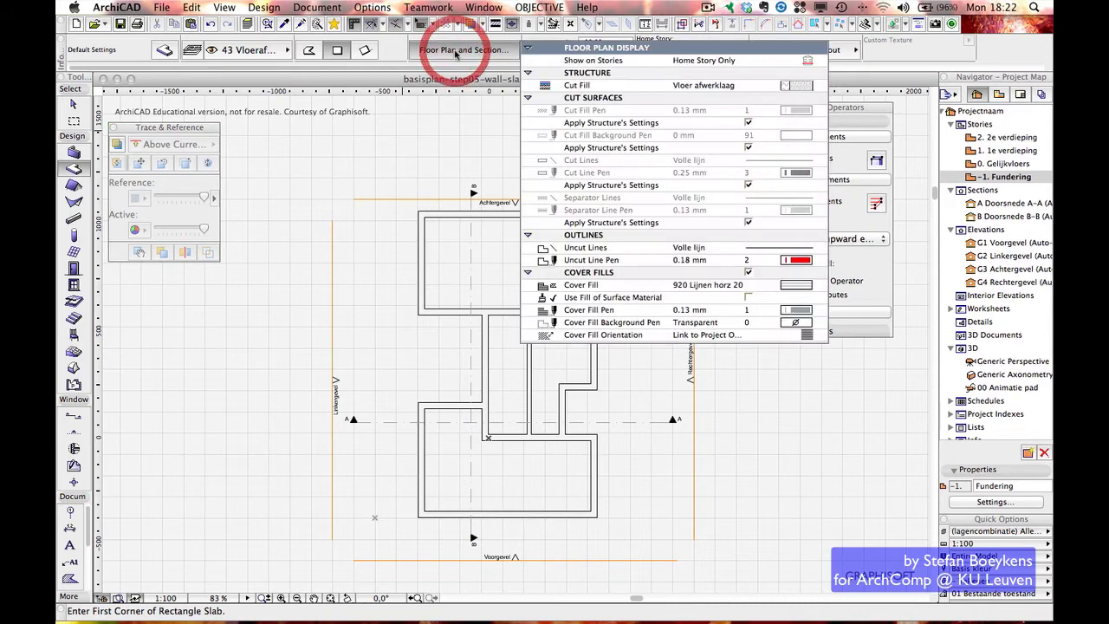
{"action": "left_click", "coordinate": [793, 86]}
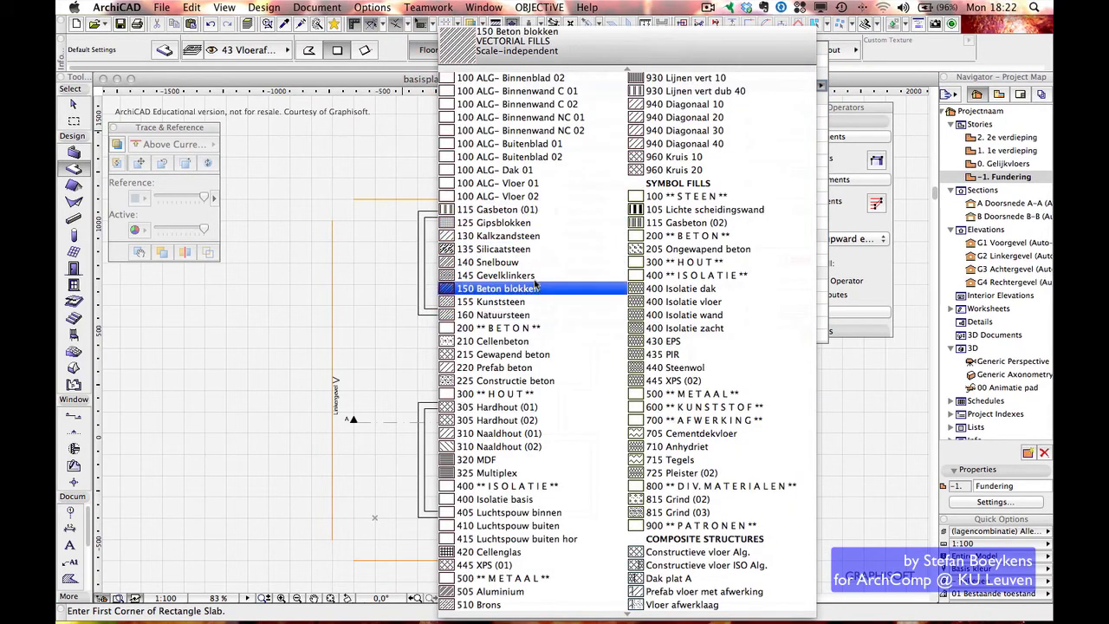
{"action": "left_click", "coordinate": [503, 381]}
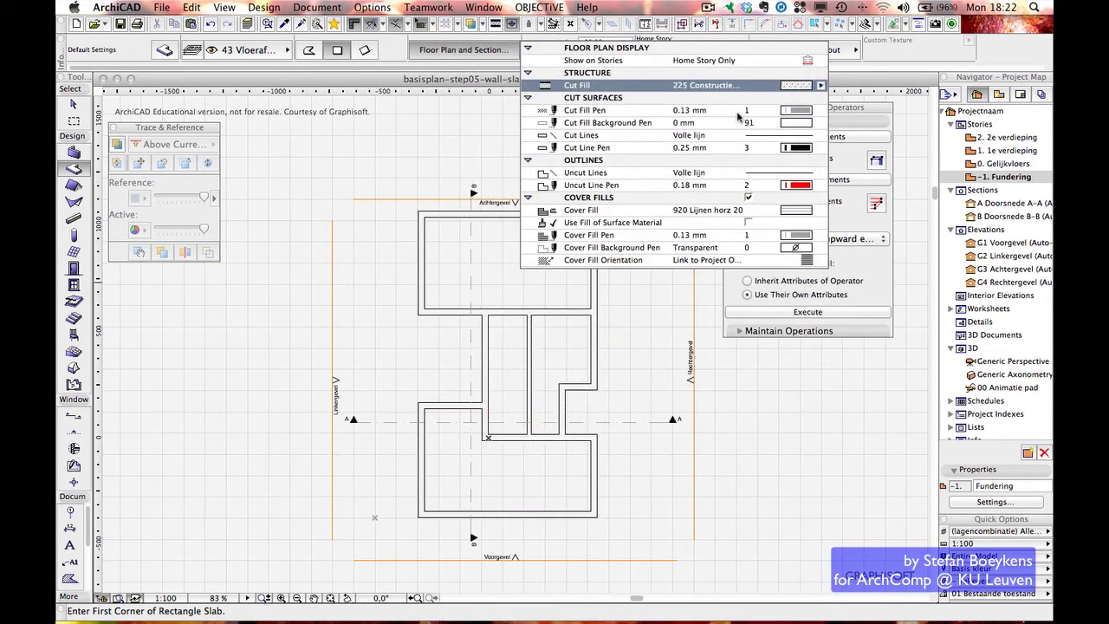
{"action": "left_click", "coordinate": [398, 52]}
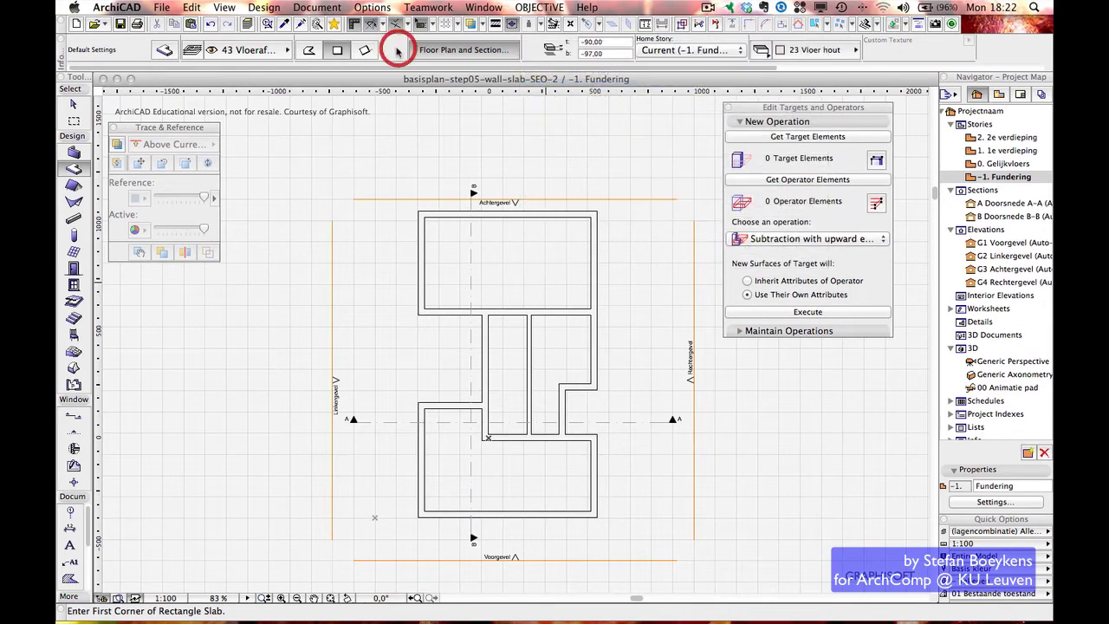
{"action": "left_click", "coordinate": [246, 49]}
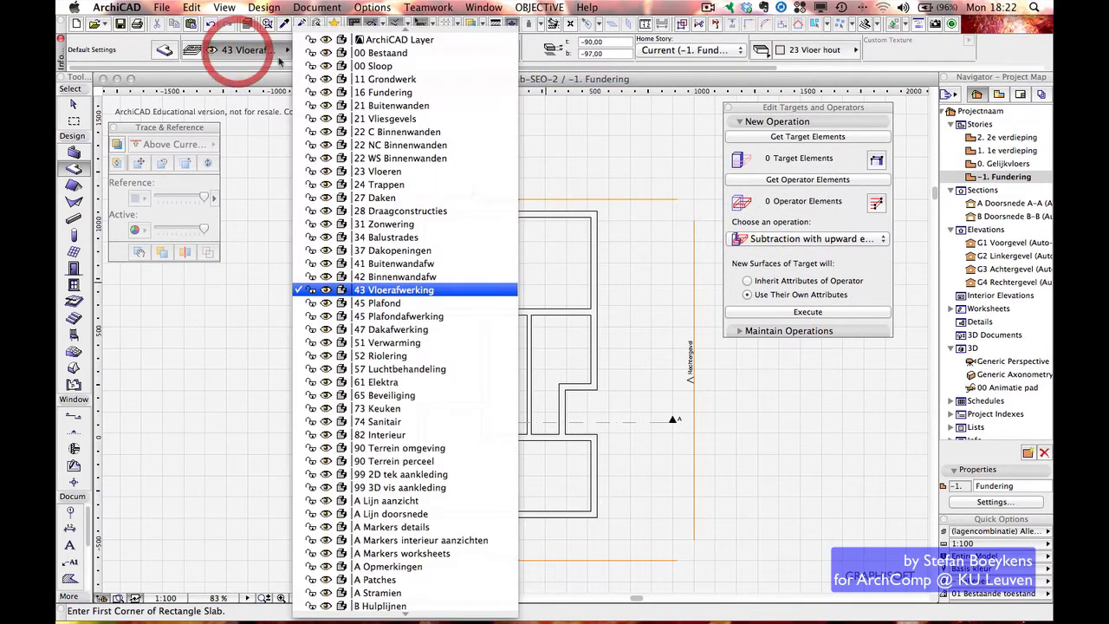
{"action": "left_click", "coordinate": [400, 95]}
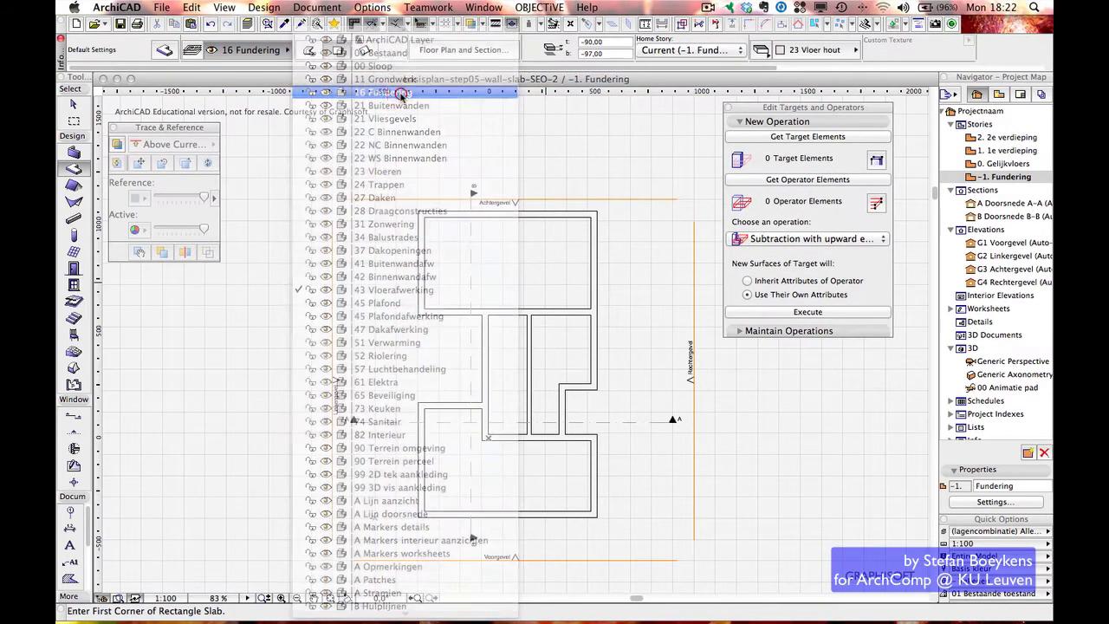
Set the default slab thickness to 30 in the slab default settings
{"action": "left_click", "coordinate": [165, 50]}
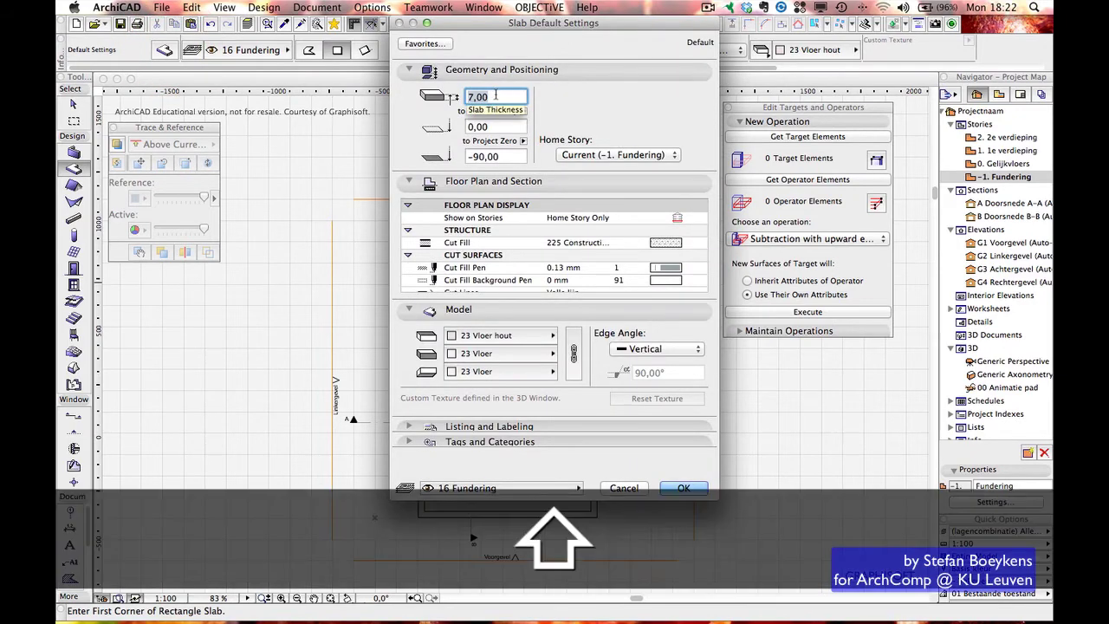
{"action": "type", "text": "30"}
{"action": "key", "text": "Tab"}
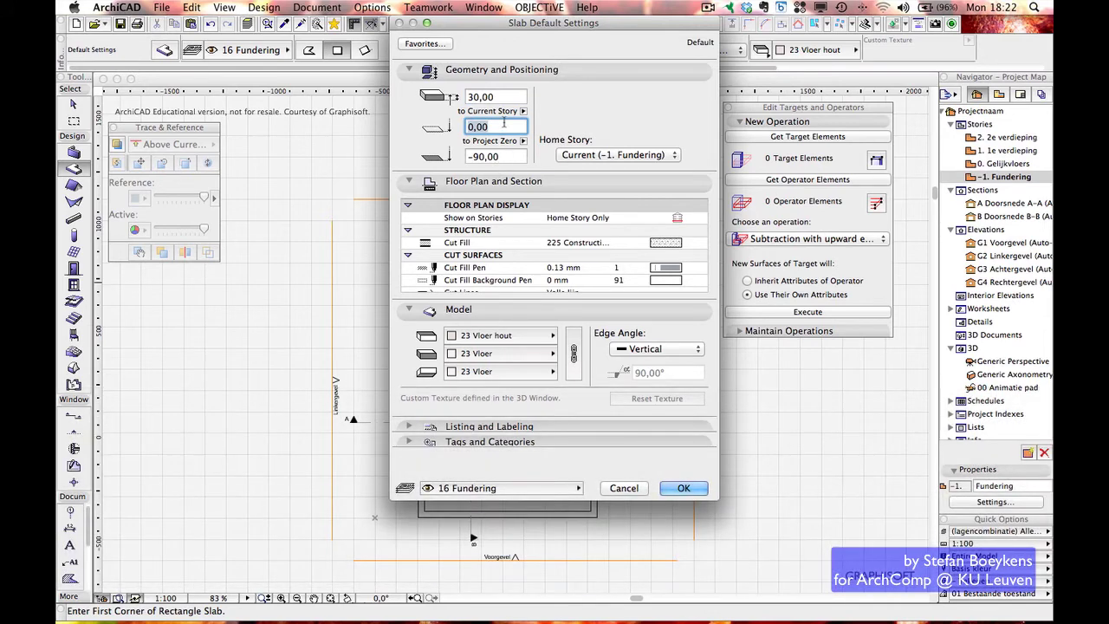
Try a height of -80 relative to the current story for the default slab
{"action": "key", "text": "shift"}
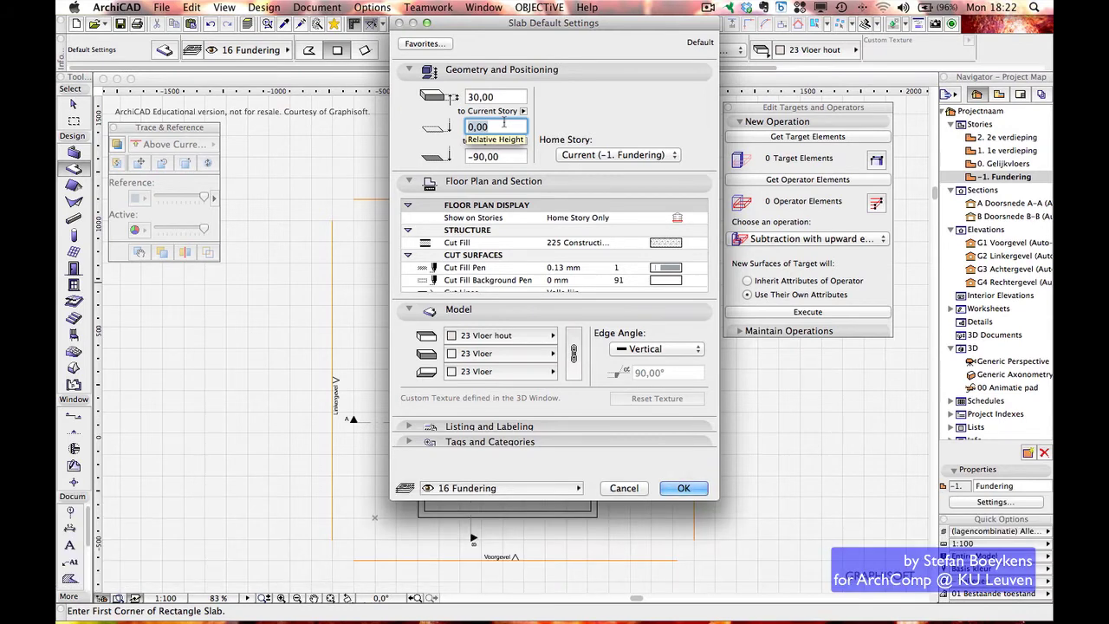
{"action": "type", "text": "-80"}
{"action": "key", "text": "Tab"}
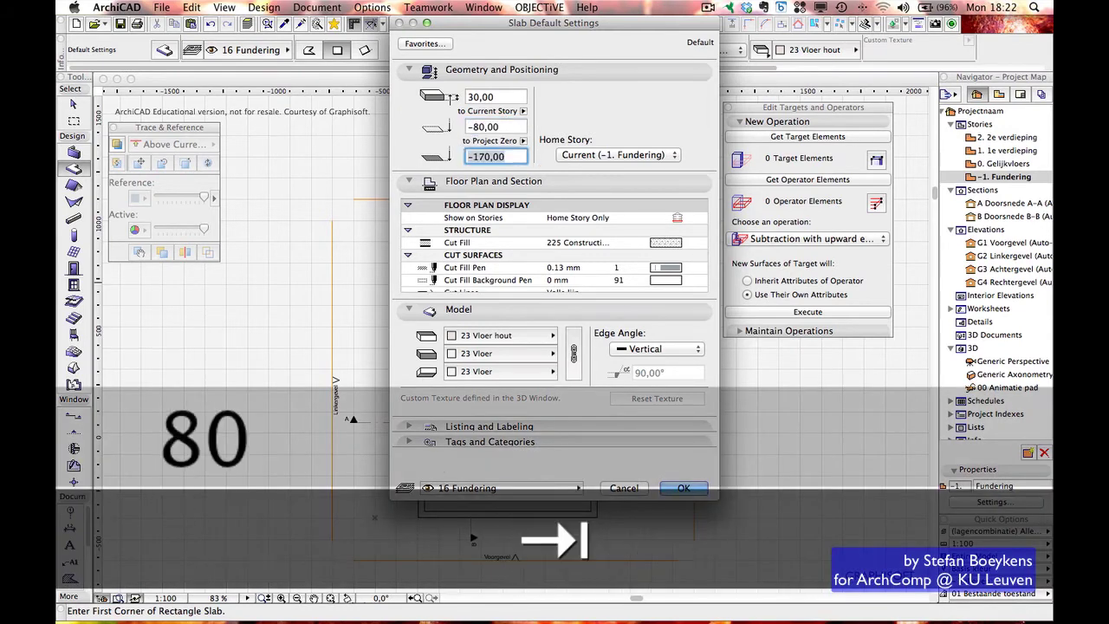
{"action": "left_click", "coordinate": [506, 97]}
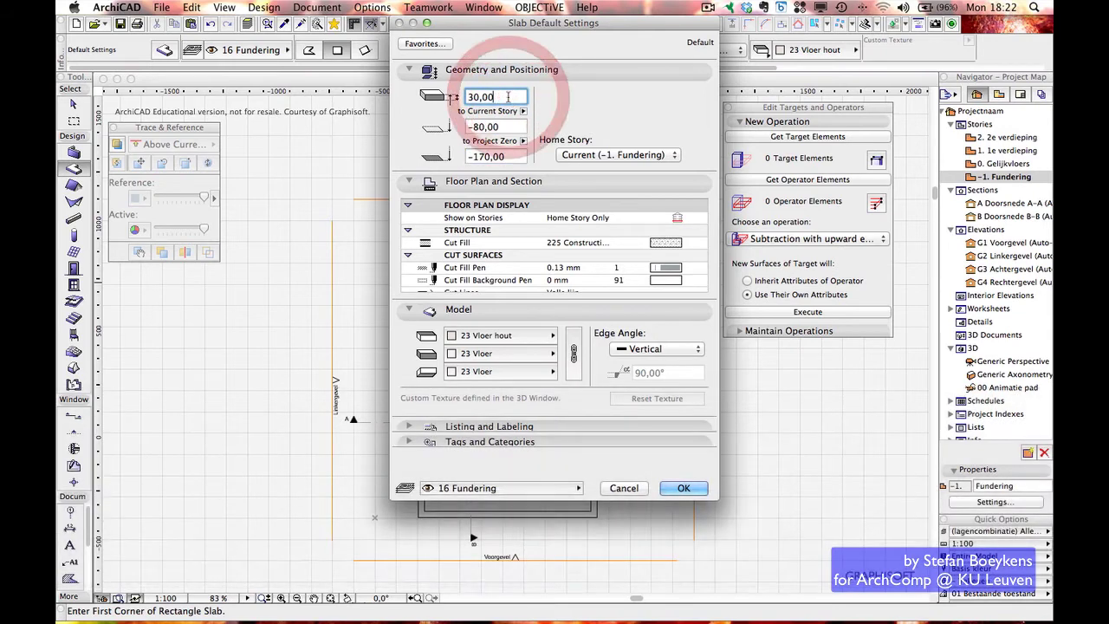
{"action": "left_click", "coordinate": [506, 127]}
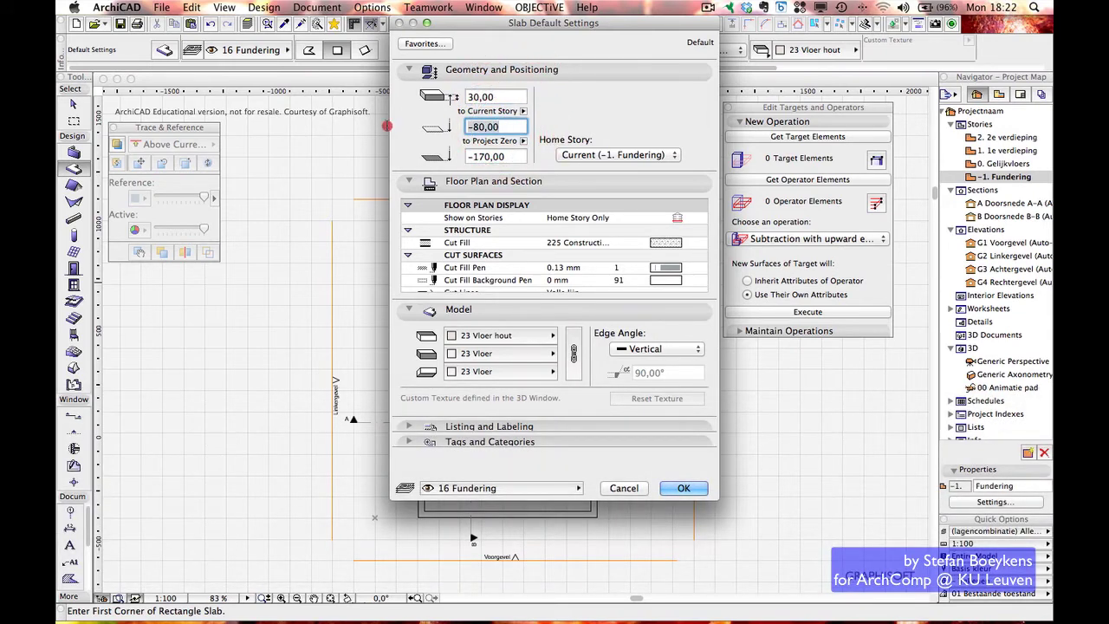
{"action": "left_click_drag", "start_coordinate": [388, 125], "coordinate": [462, 123]}
Set the default slab's elevation relative to project zero to -80
{"action": "left_click", "coordinate": [507, 156]}
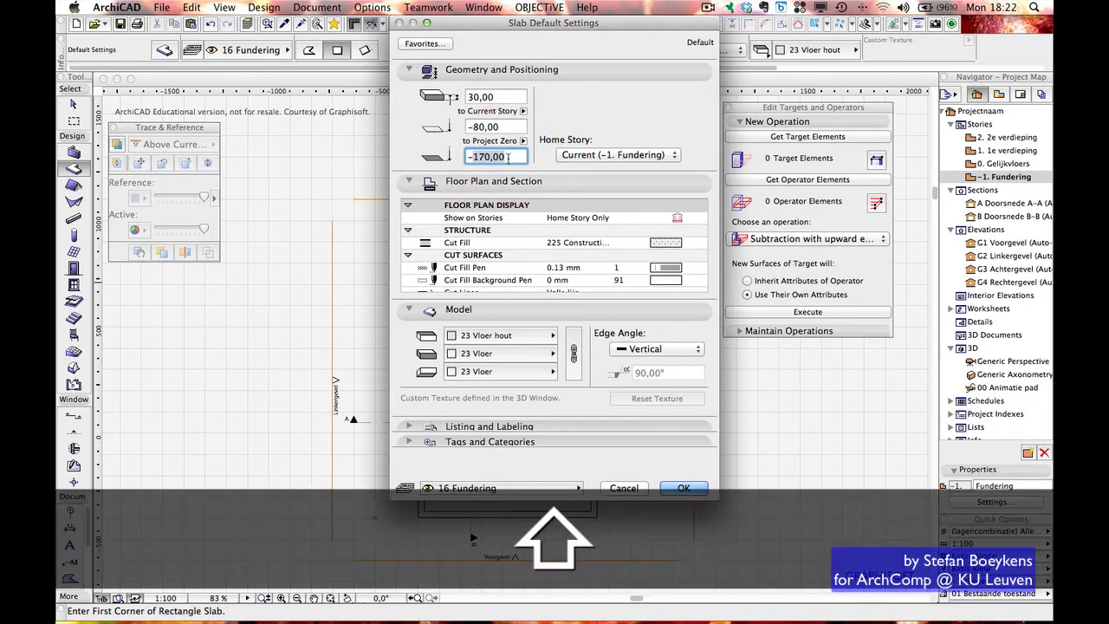
{"action": "type", "text": "-80"}
{"action": "key", "text": "Tab"}
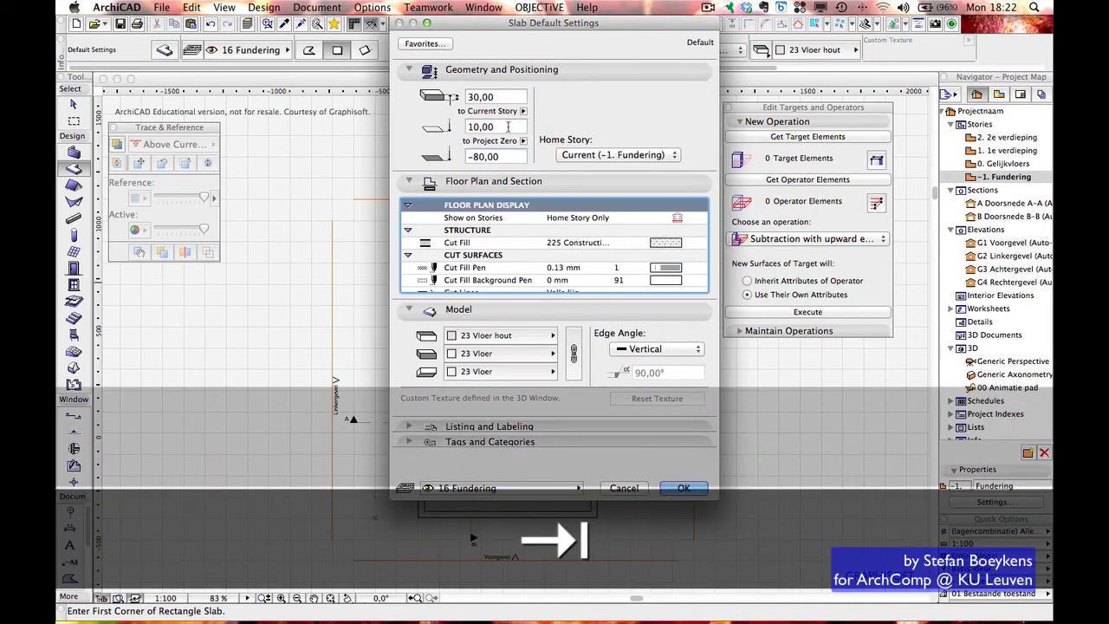
{"action": "left_click", "coordinate": [508, 126]}
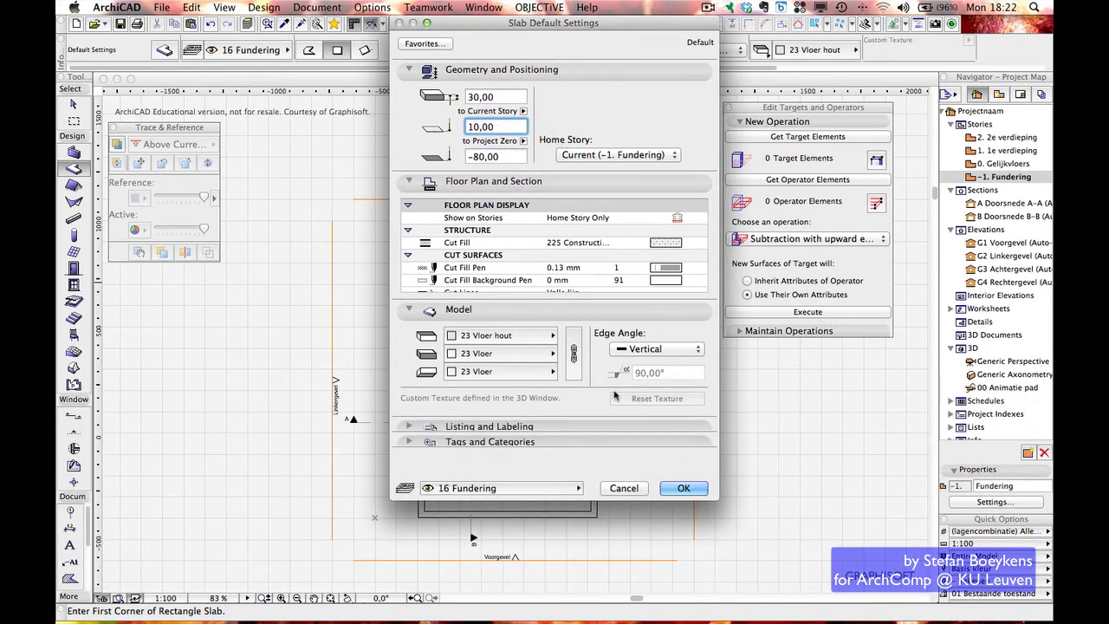
Link the slab's top, edge and bottom surfaces and assign Steen-Beton to all of them
{"action": "left_click", "coordinate": [573, 352]}
{"action": "left_click", "coordinate": [531, 336]}
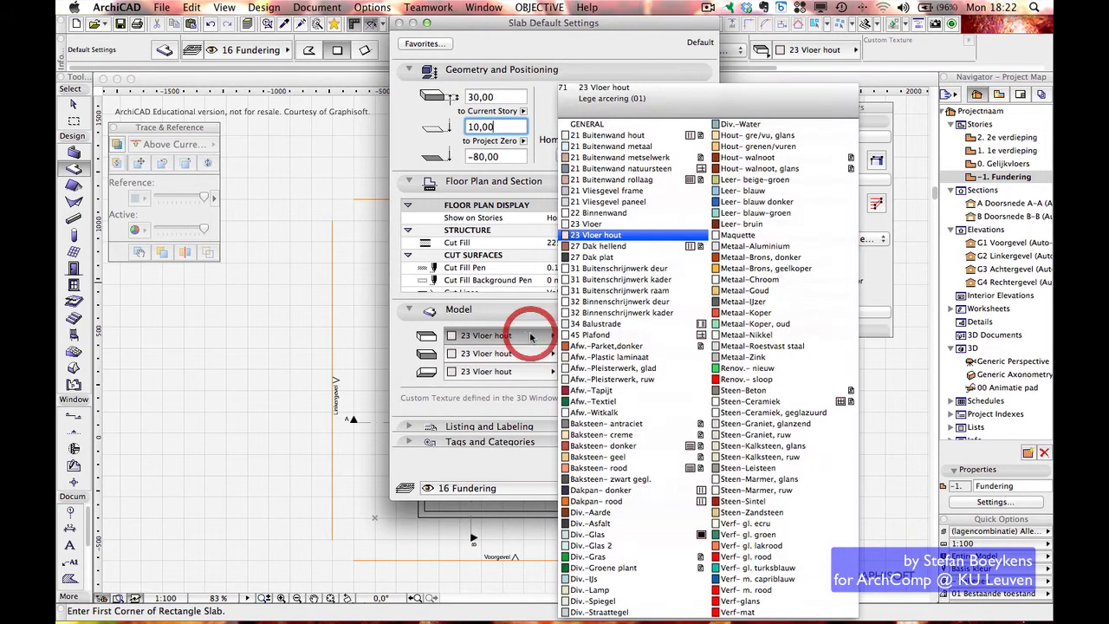
{"action": "left_click", "coordinate": [760, 391]}
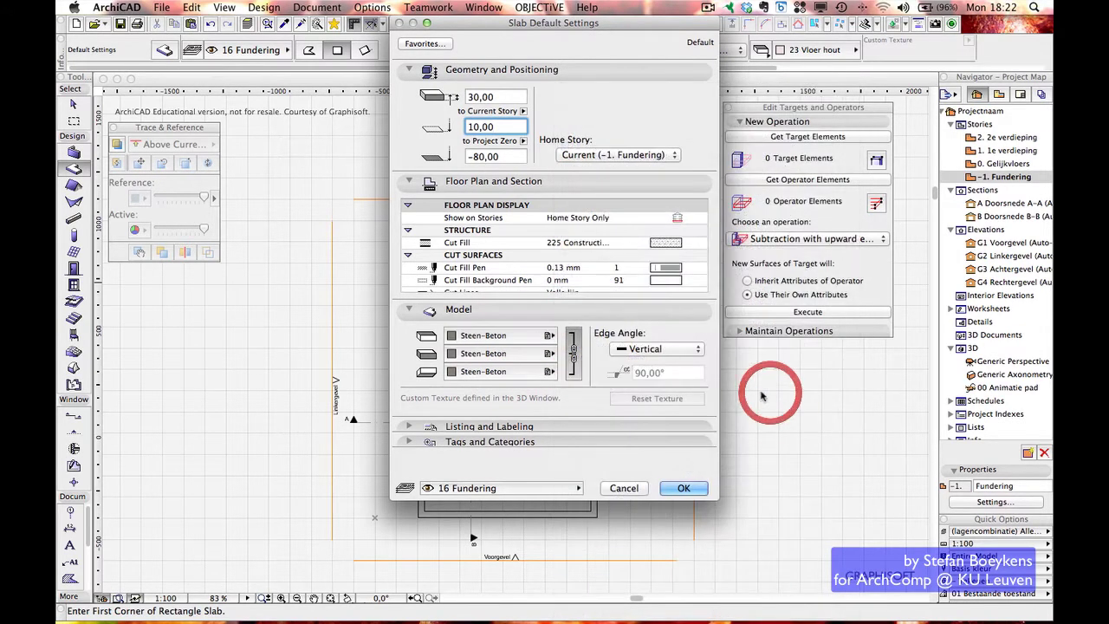
Tag the default slab as a Load-Bearing Element with an Exterior position
{"action": "left_click", "coordinate": [534, 442]}
{"action": "left_click", "coordinate": [617, 481]}
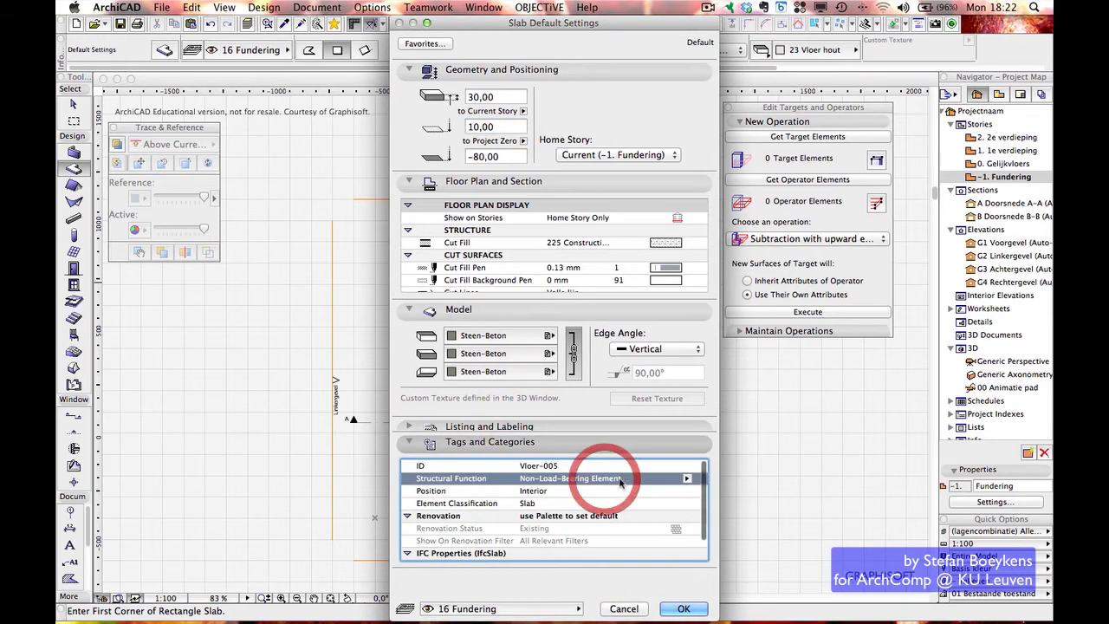
{"action": "left_click", "coordinate": [689, 478]}
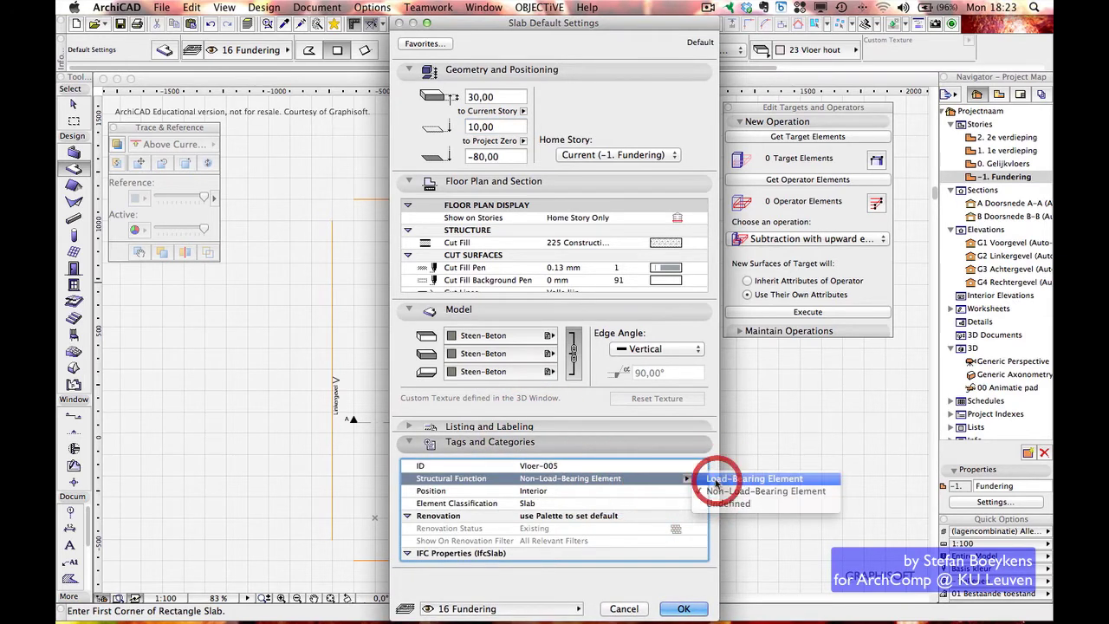
{"action": "left_click", "coordinate": [706, 479]}
{"action": "left_click", "coordinate": [689, 491]}
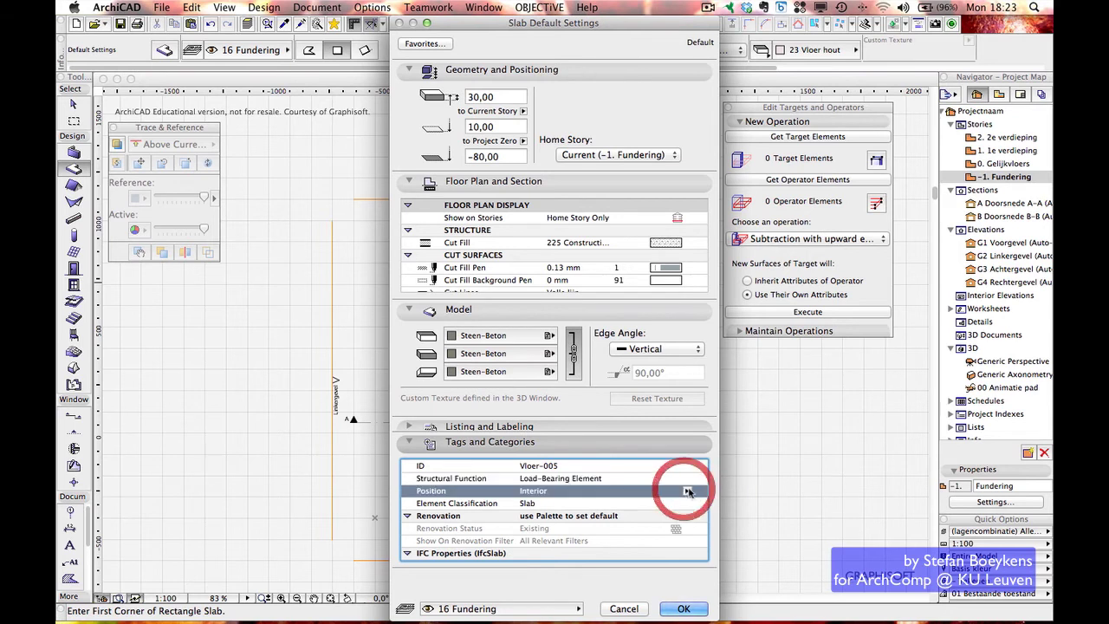
{"action": "left_click", "coordinate": [687, 491]}
{"action": "left_click", "coordinate": [715, 490]}
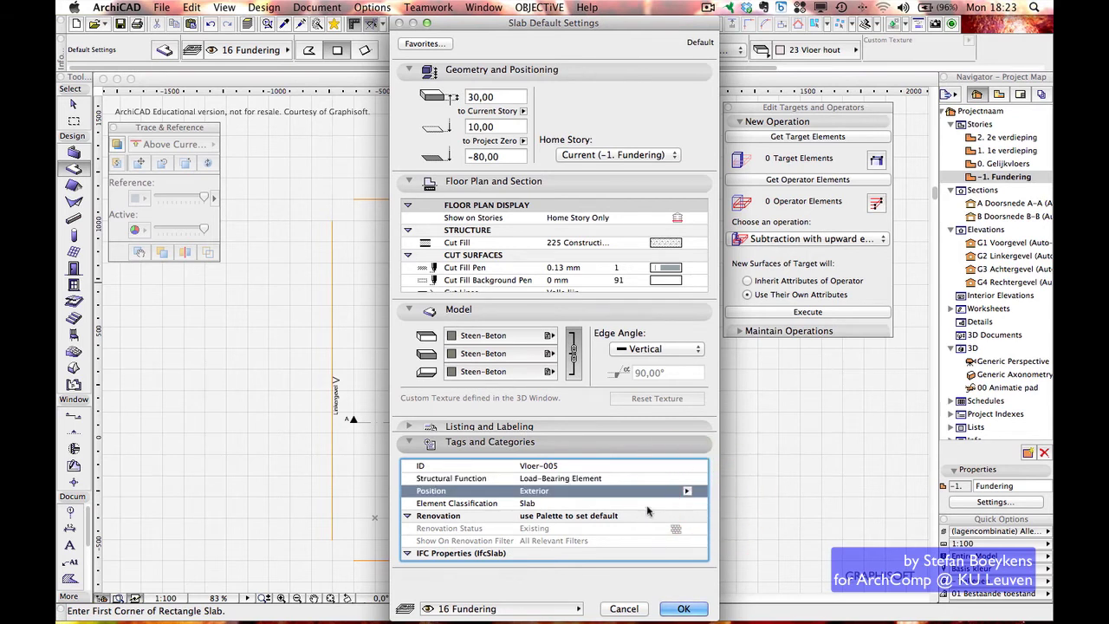
Classify the default slab as Footing and accept the slab default settings
{"action": "left_click", "coordinate": [672, 504]}
{"action": "left_click", "coordinate": [687, 503]}
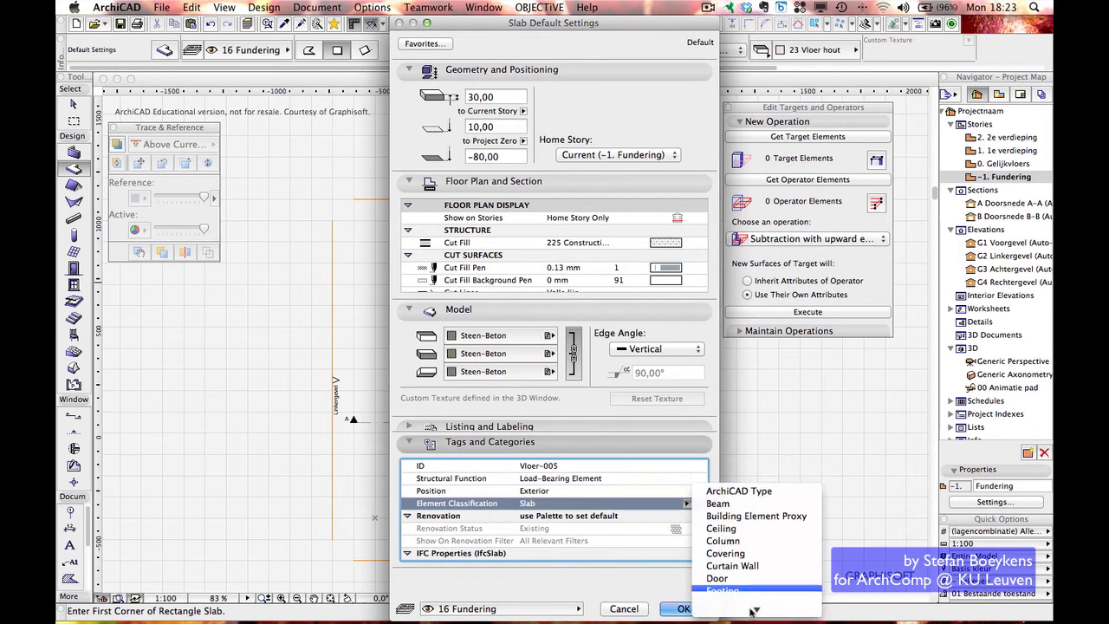
{"action": "mouse_move", "coordinate": [754, 610]}
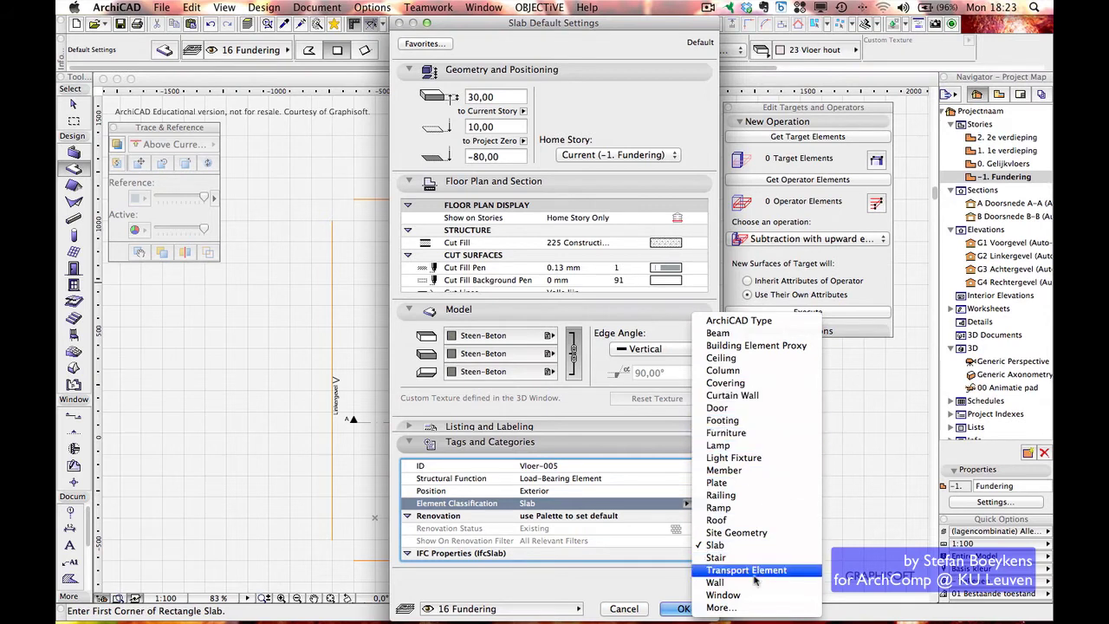
{"action": "left_click", "coordinate": [761, 422]}
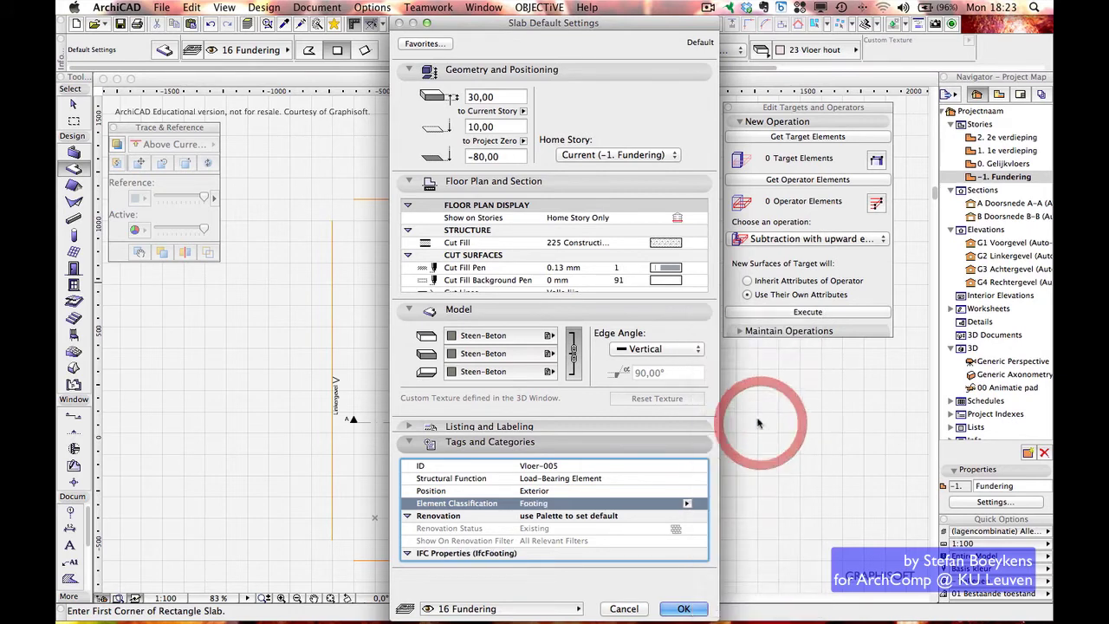
{"action": "left_click", "coordinate": [682, 608]}
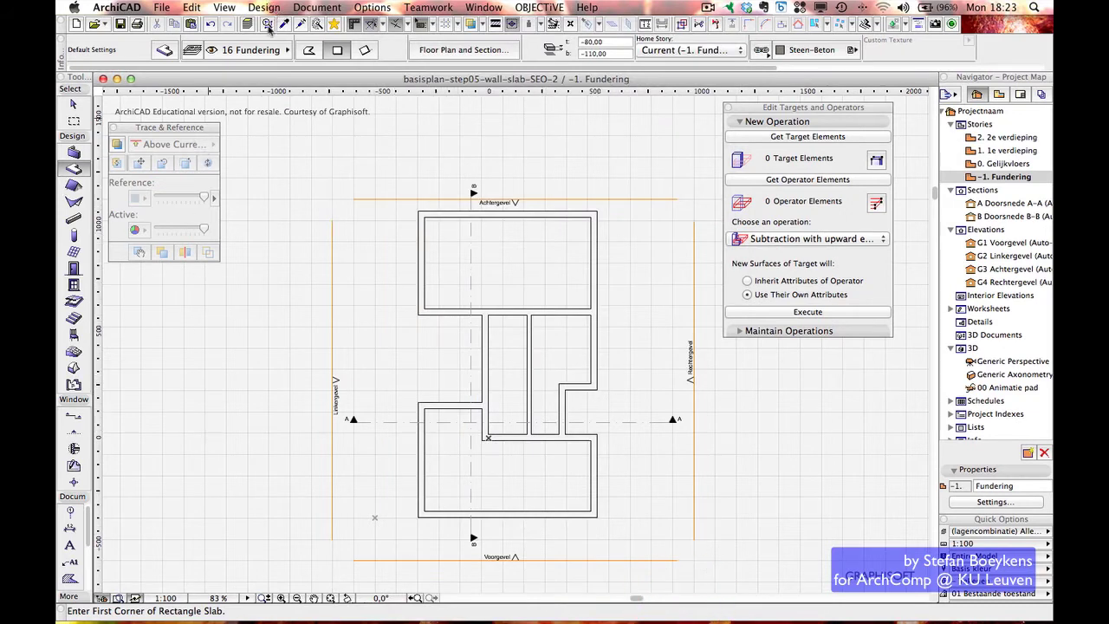
Create a foundation slab with the Magic Wand from the outer foundation wall outline, regularizing its self-intersecting polygon
{"action": "left_click", "coordinate": [312, 25]}
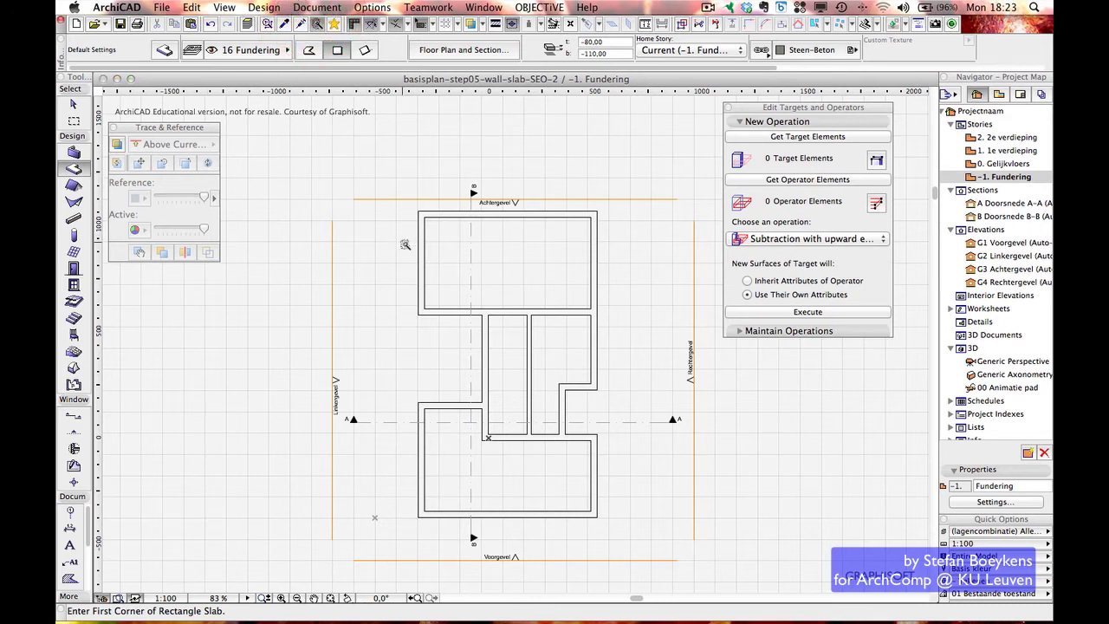
{"action": "left_click", "coordinate": [417, 247]}
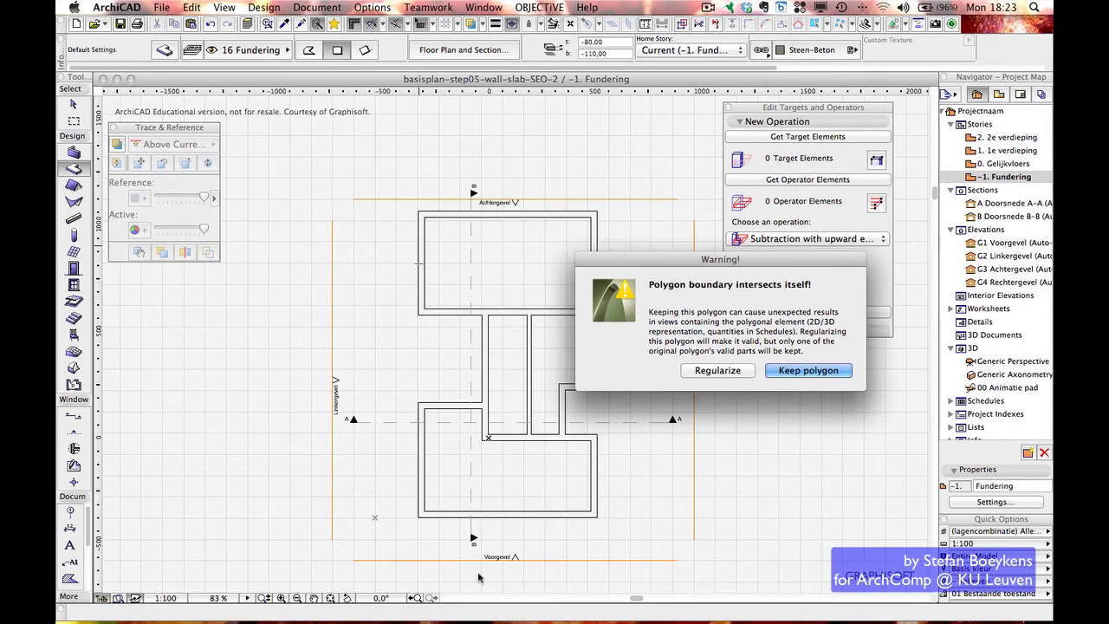
{"action": "left_click", "coordinate": [715, 371]}
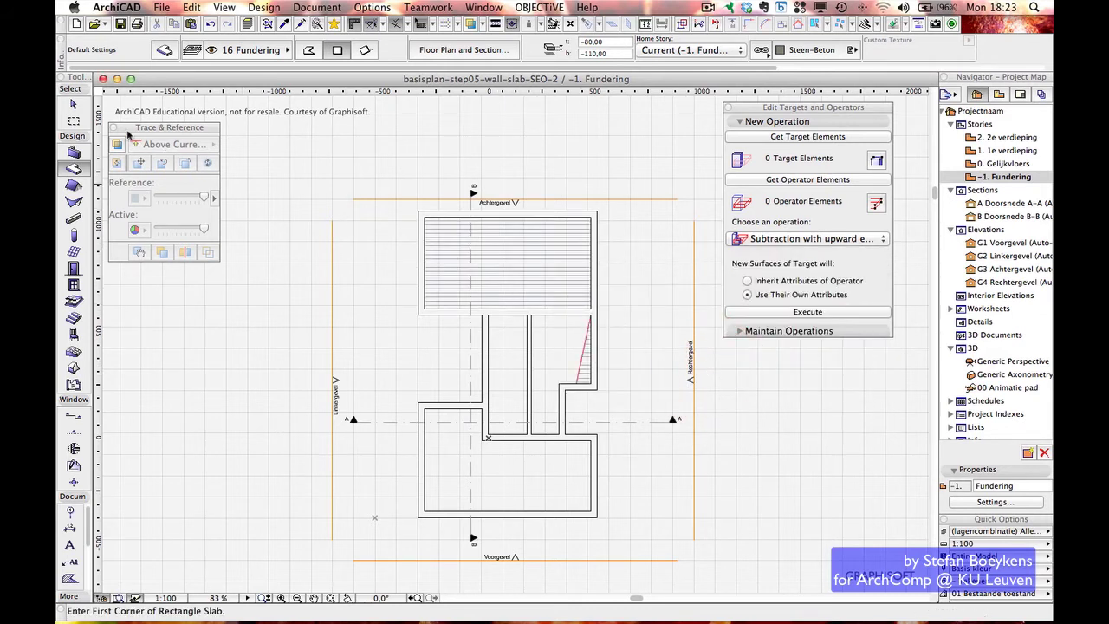
Select the foundation slab and move its diagonal edge's upper node to the left outer wall corner between the upper block and middle section
{"action": "left_click", "coordinate": [74, 104]}
{"action": "left_click", "coordinate": [515, 256]}
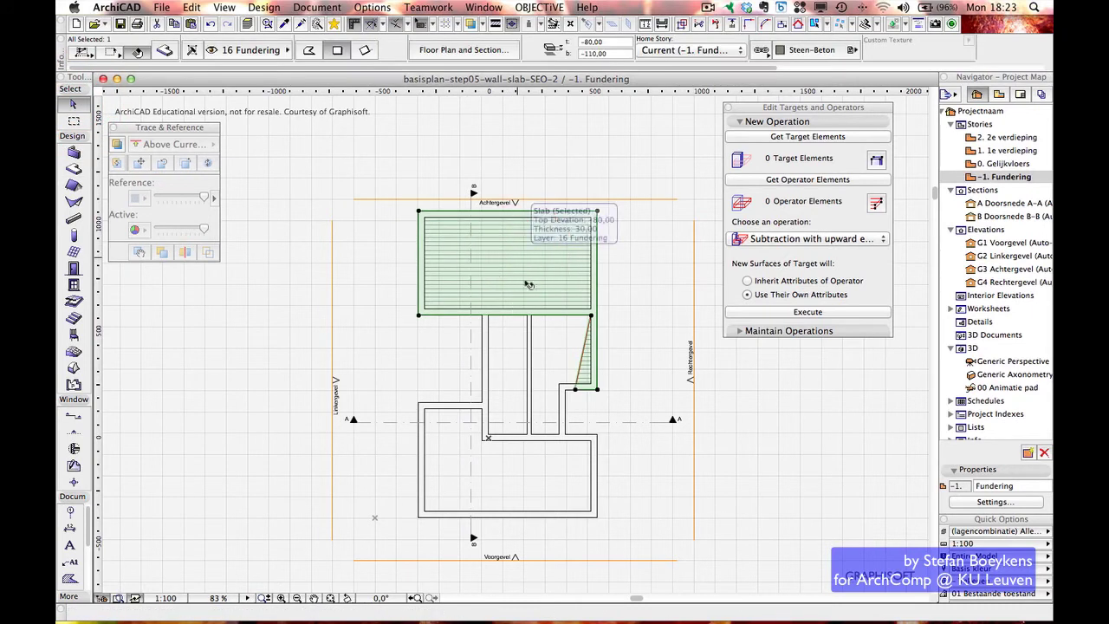
{"action": "left_click", "coordinate": [590, 318]}
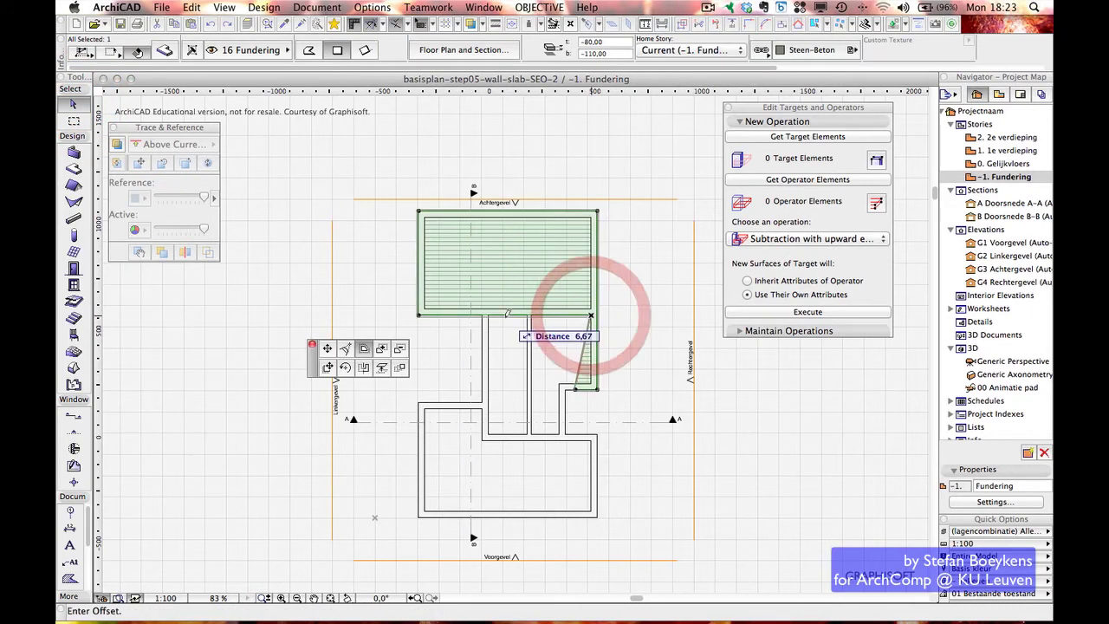
{"action": "left_click", "coordinate": [339, 350]}
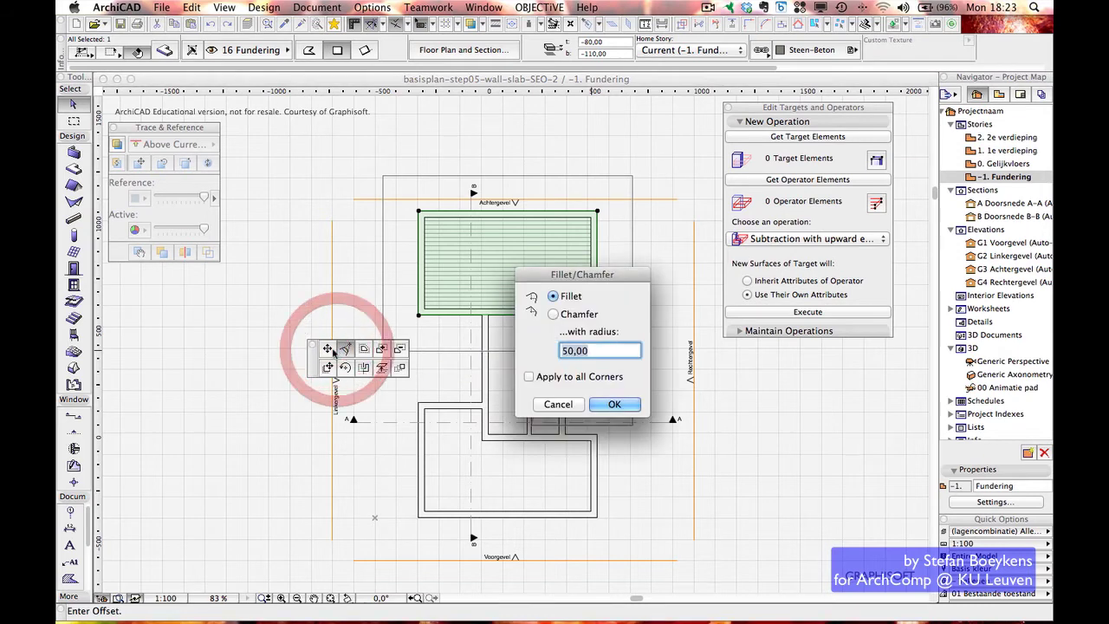
{"action": "left_click", "coordinate": [565, 401]}
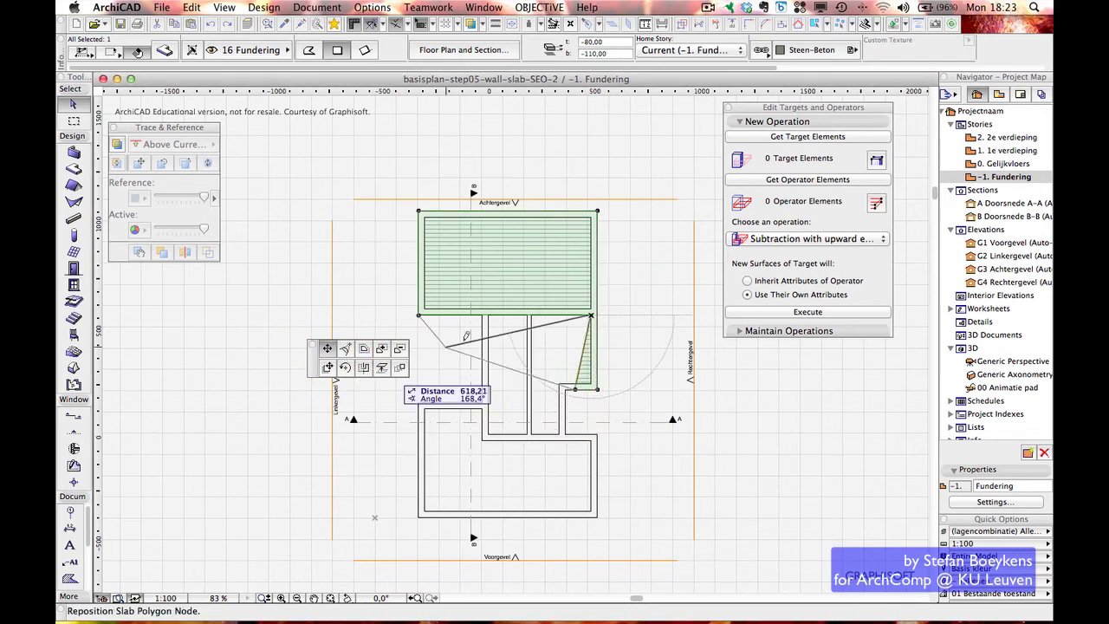
{"action": "left_click", "coordinate": [483, 314]}
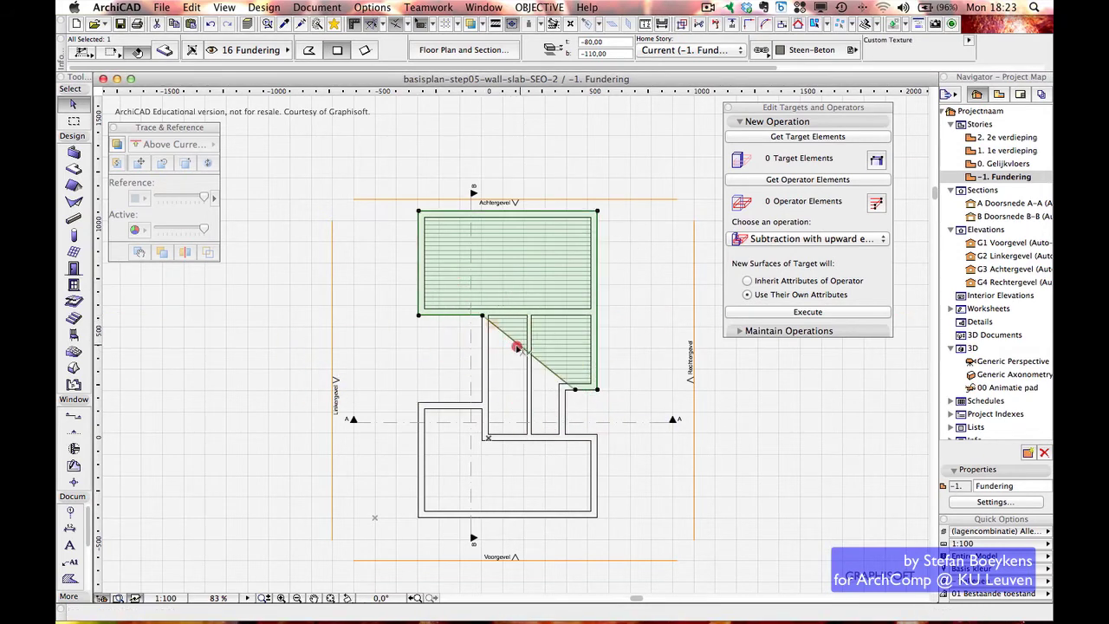
Place slab nodes at the upper-left and lower-left outer corners of the lower wall block, using an added node and the leftover one
{"action": "left_click", "coordinate": [516, 347]}
{"action": "left_click", "coordinate": [483, 401]}
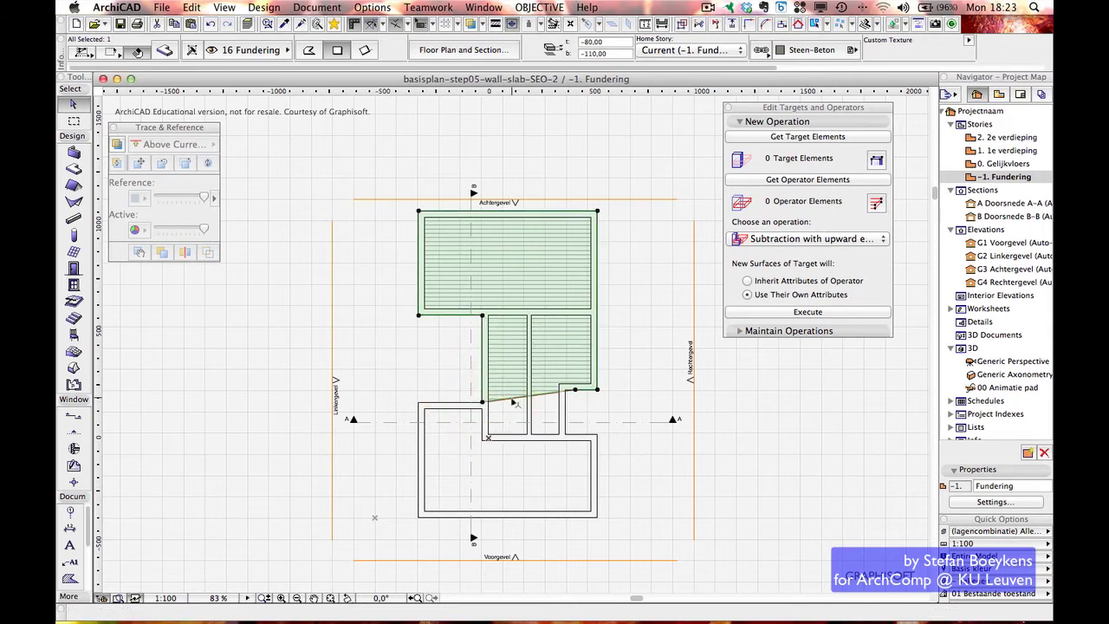
{"action": "left_click", "coordinate": [512, 399]}
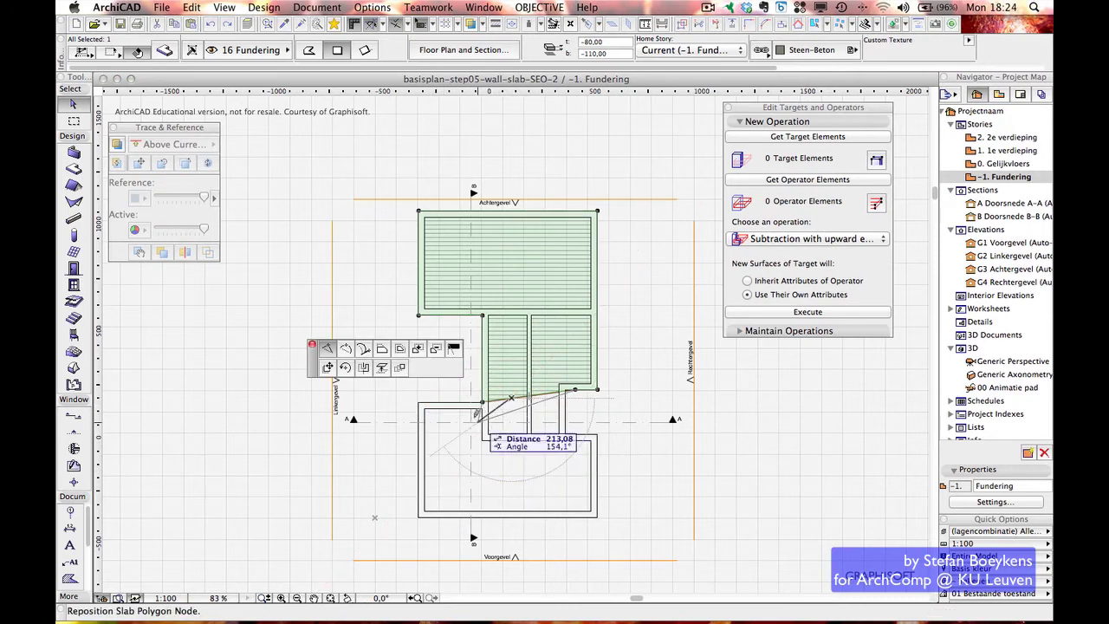
{"action": "left_click", "coordinate": [419, 408]}
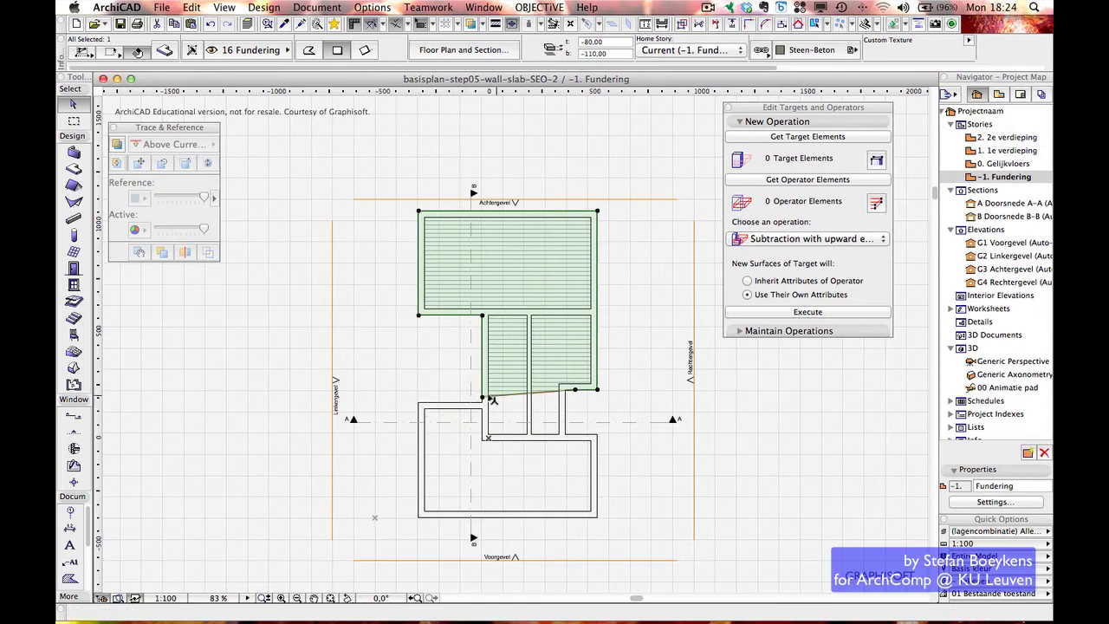
{"action": "left_click", "coordinate": [484, 398]}
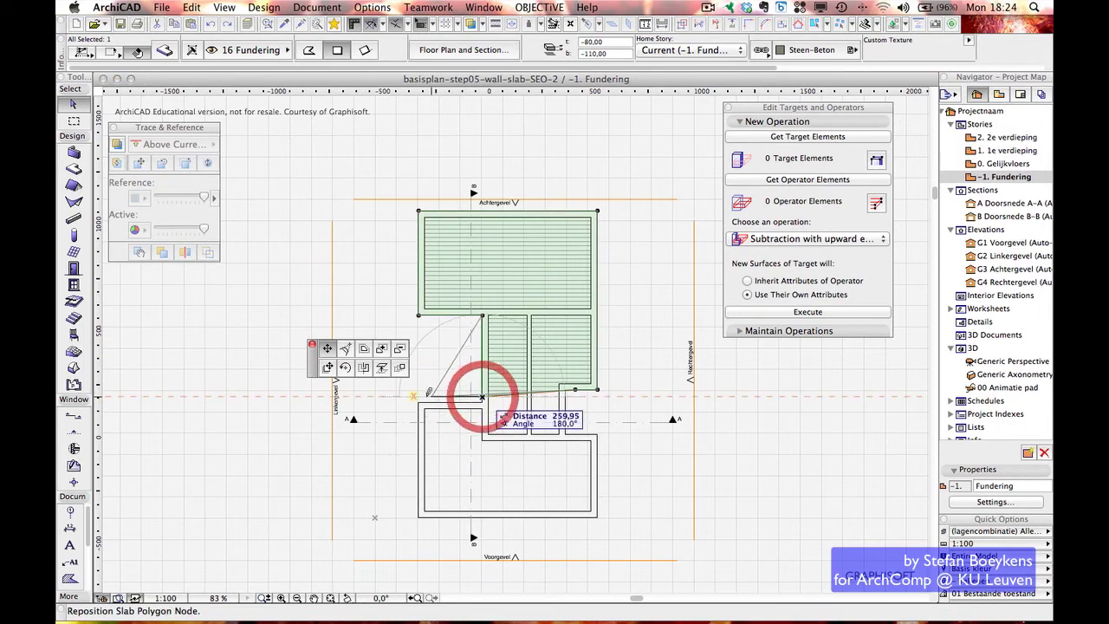
{"action": "left_click", "coordinate": [419, 401]}
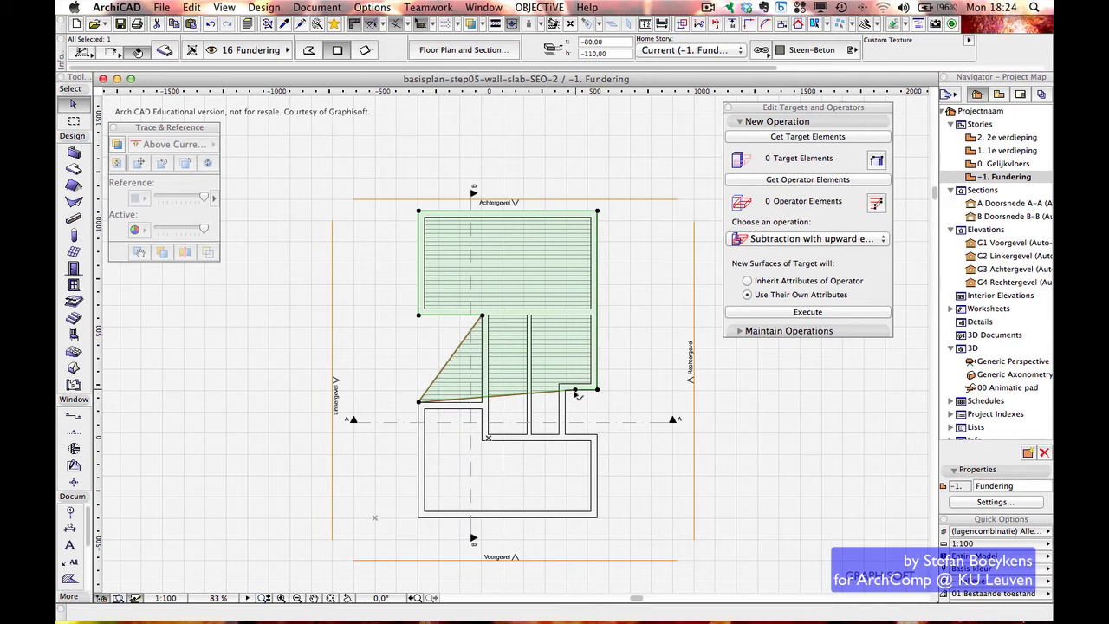
{"action": "left_click", "coordinate": [574, 391]}
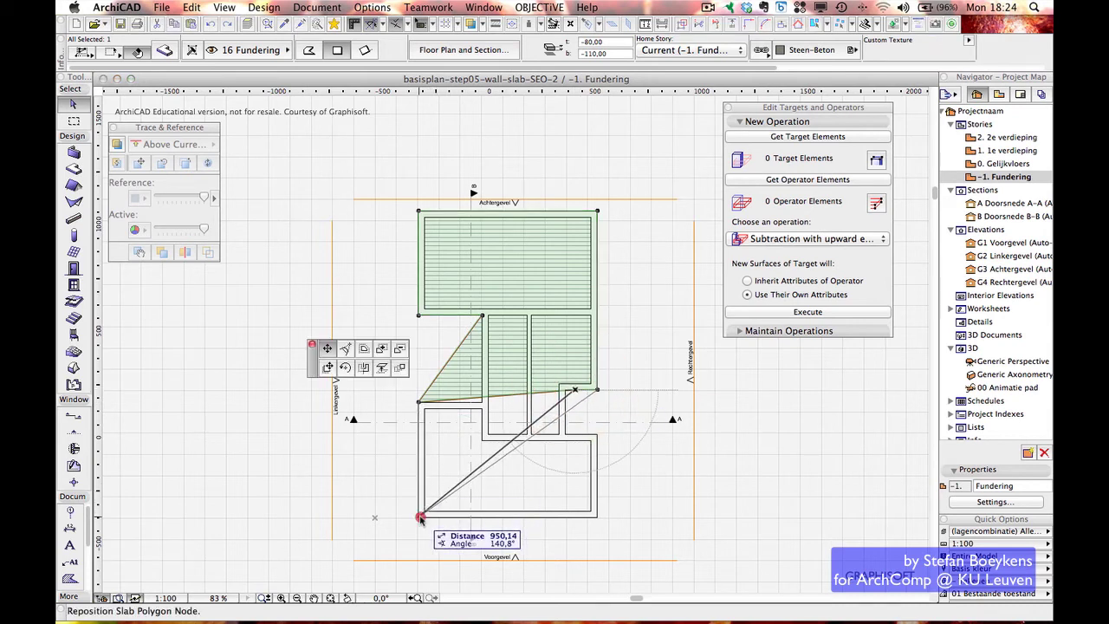
{"action": "left_click", "coordinate": [420, 518]}
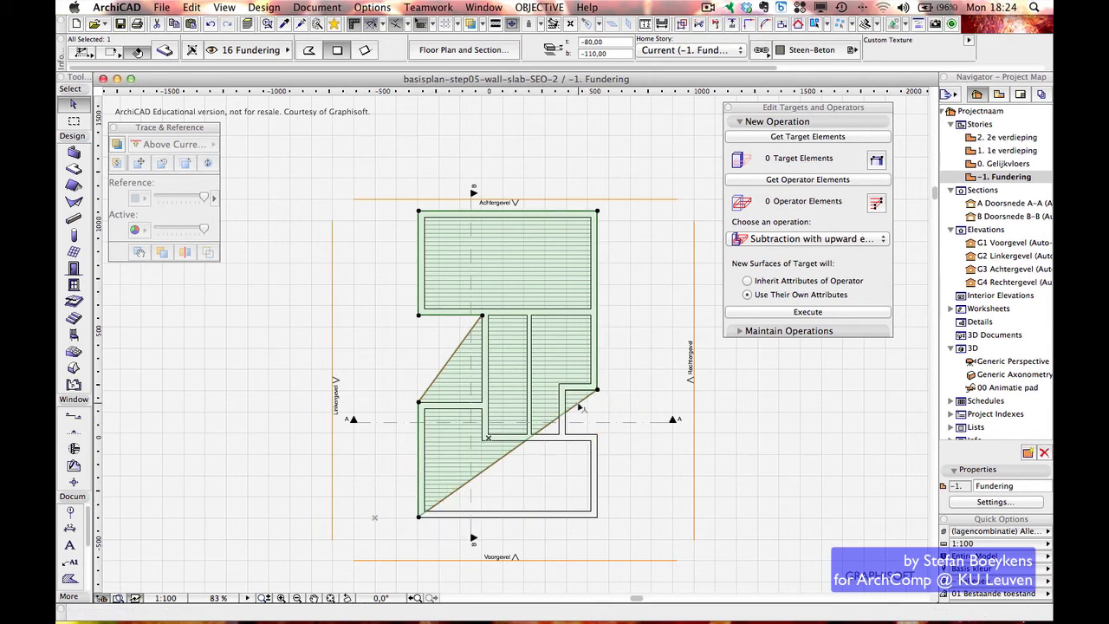
Add two slab nodes at the inner corners of the recess on the building's right side
{"action": "left_click", "coordinate": [580, 406]}
{"action": "left_click", "coordinate": [567, 389]}
{"action": "left_click", "coordinate": [537, 416]}
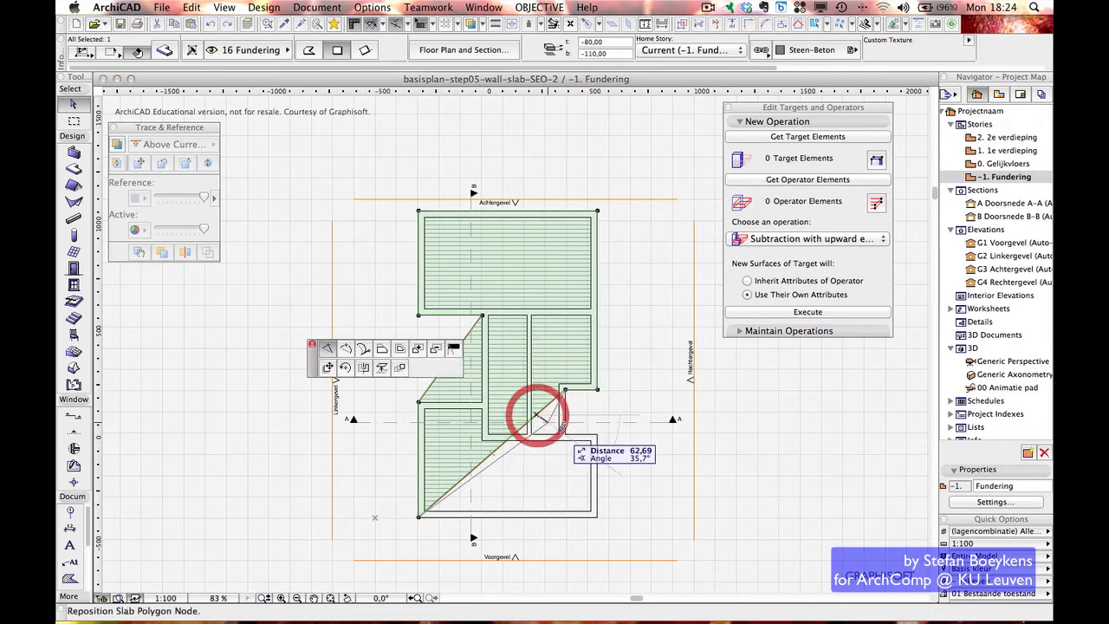
{"action": "left_click", "coordinate": [565, 433]}
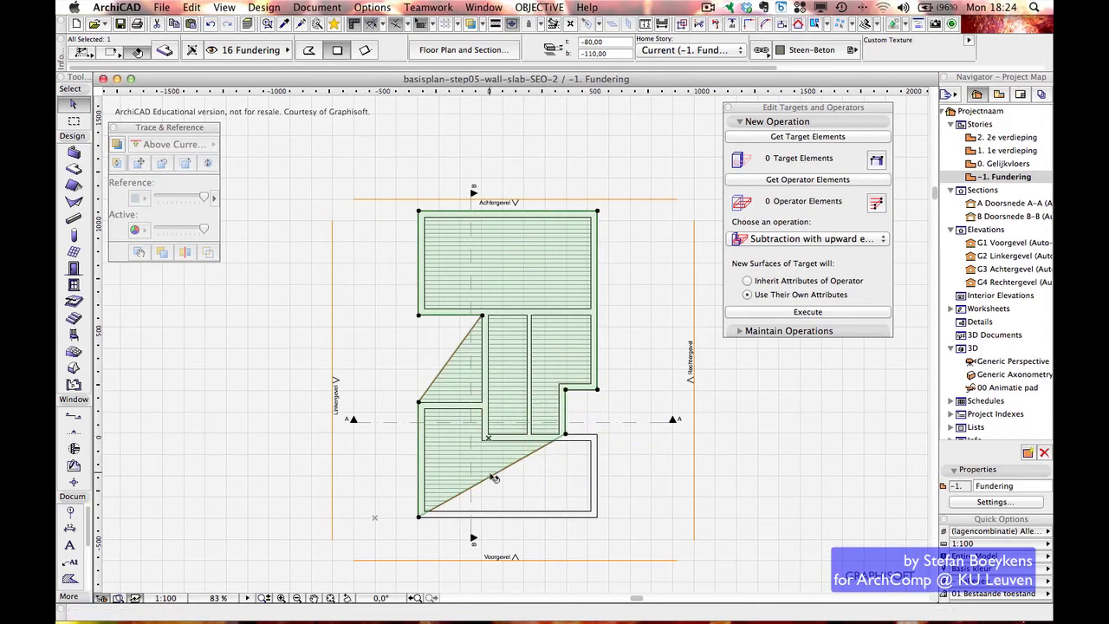
Add slab nodes at the lower block's two right outer corners and at the left inner corner where it meets the middle section
{"action": "left_click", "coordinate": [493, 478]}
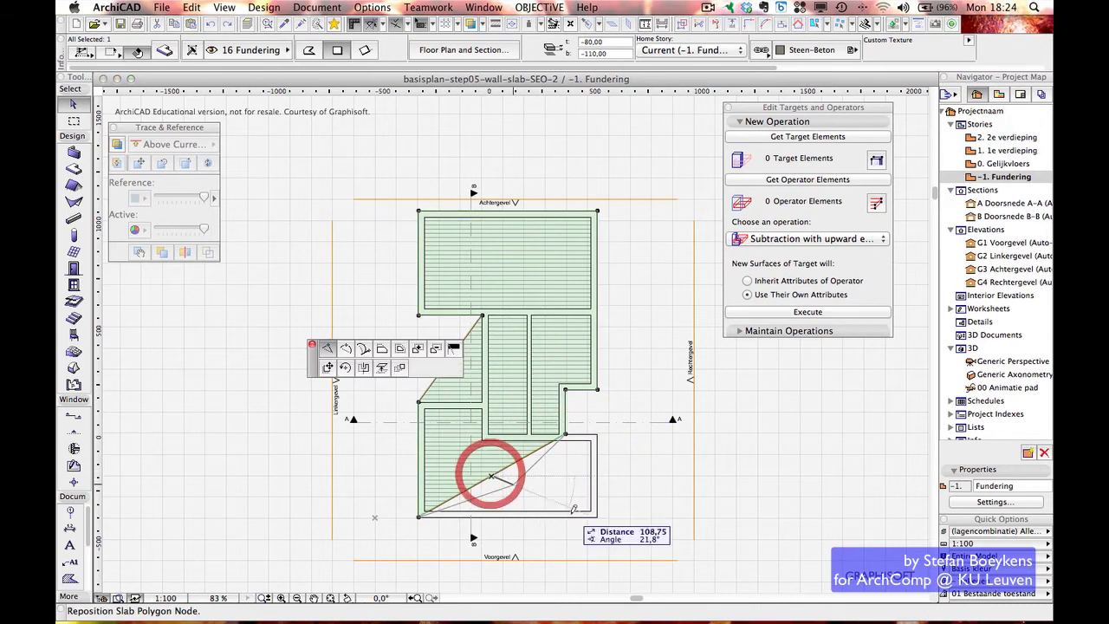
{"action": "left_click", "coordinate": [595, 435]}
{"action": "left_click", "coordinate": [517, 474]}
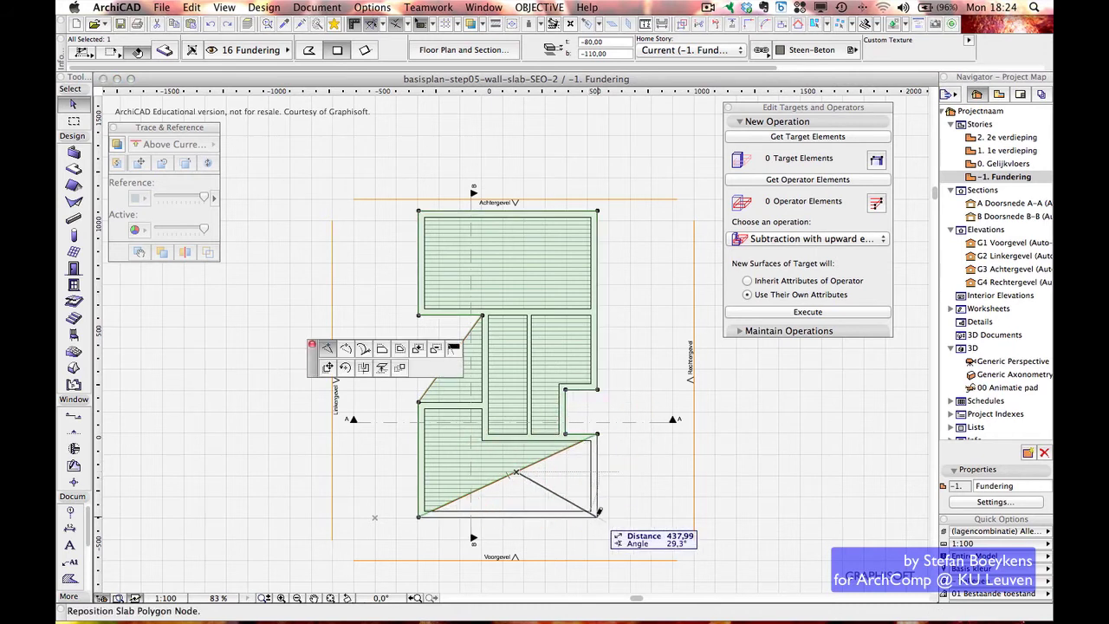
{"action": "left_click", "coordinate": [596, 515]}
{"action": "left_click", "coordinate": [459, 351]}
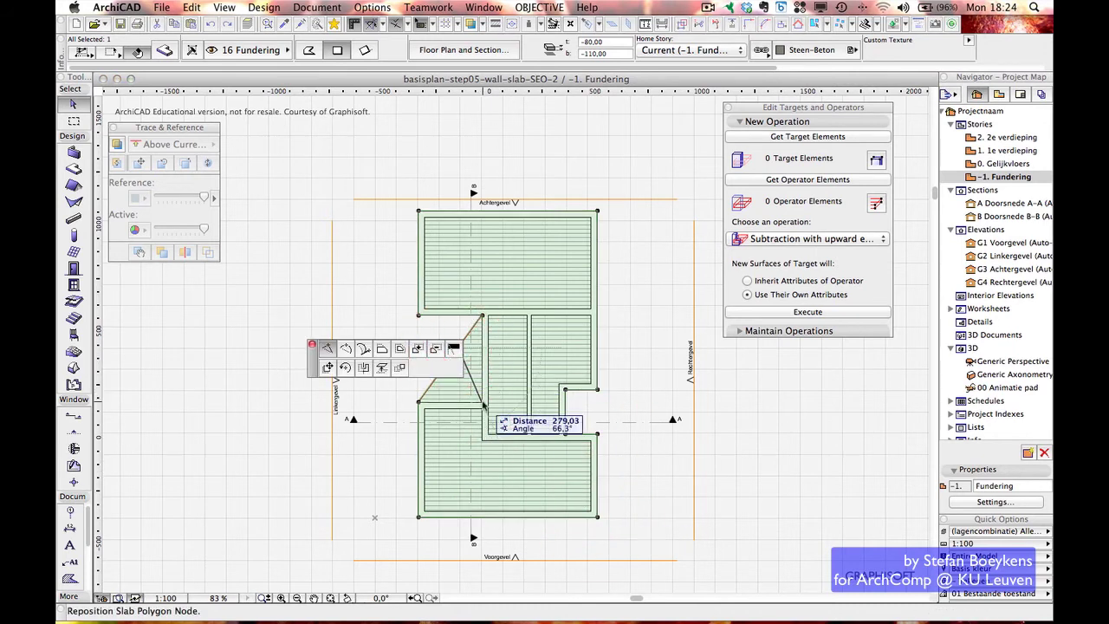
{"action": "left_click", "coordinate": [482, 402]}
Turn off the cover fill of the selected foundation slab
{"action": "left_click", "coordinate": [500, 49]}
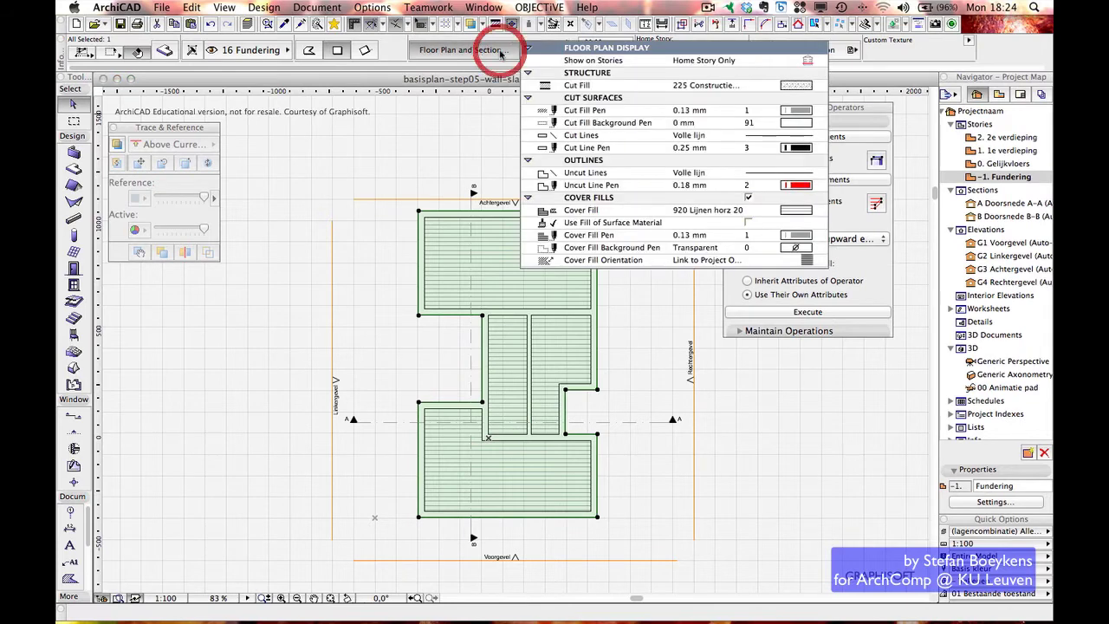
{"action": "left_click", "coordinate": [748, 198]}
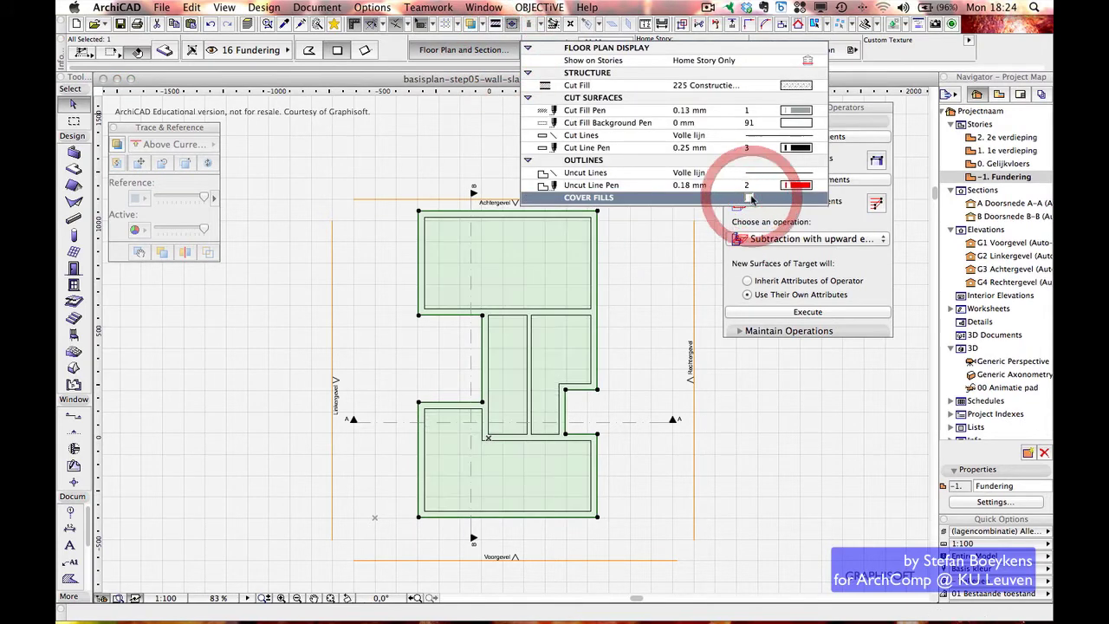
{"action": "left_click", "coordinate": [404, 81]}
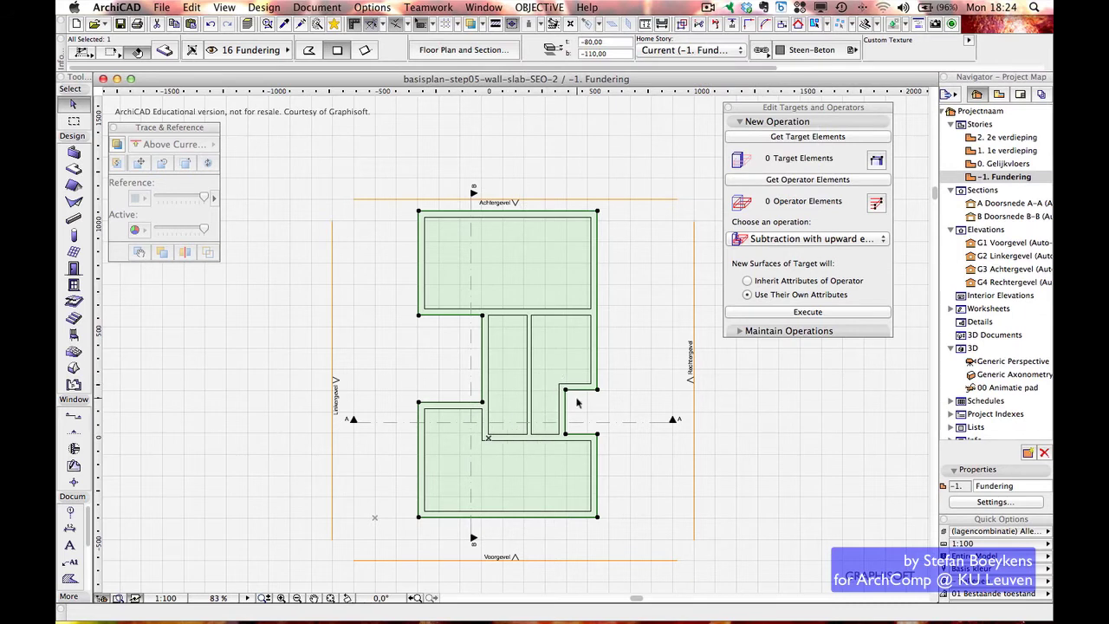
Offset all edges of the foundation slab outward by 15 cm
{"action": "left_click", "coordinate": [423, 214]}
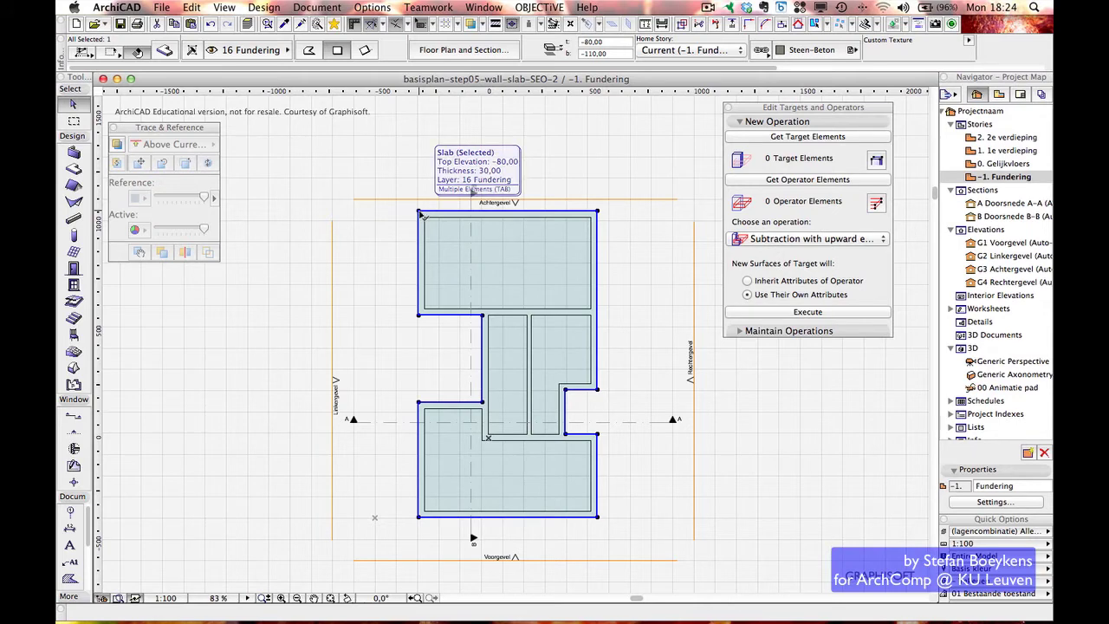
{"action": "left_click", "coordinate": [419, 212]}
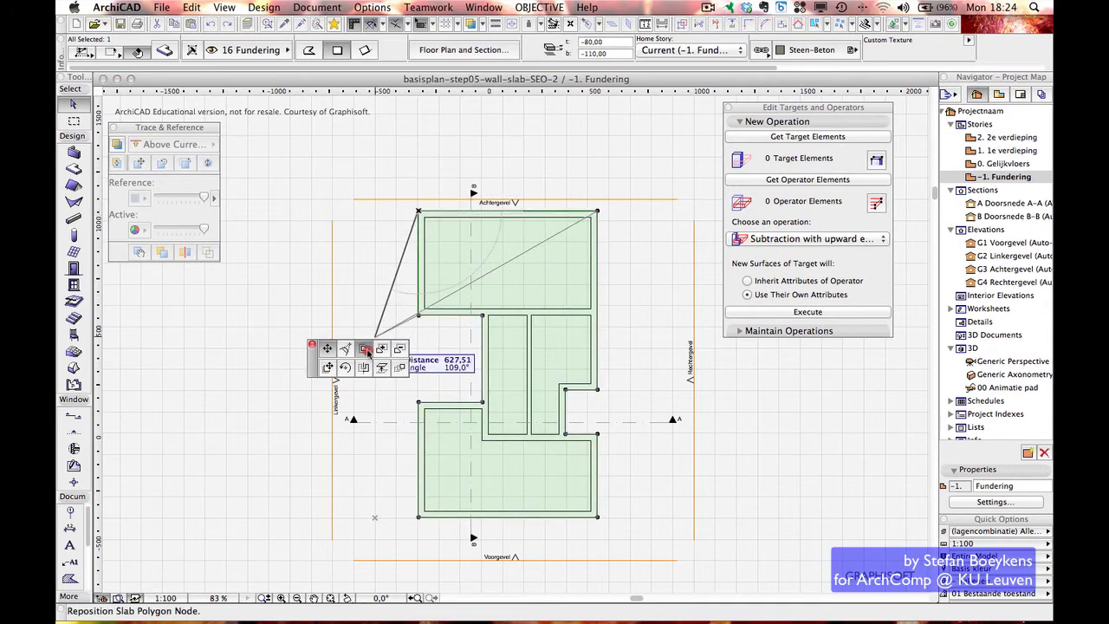
{"action": "left_click", "coordinate": [363, 348]}
{"action": "key", "text": "Tab"}
{"action": "type", "text": "15"}
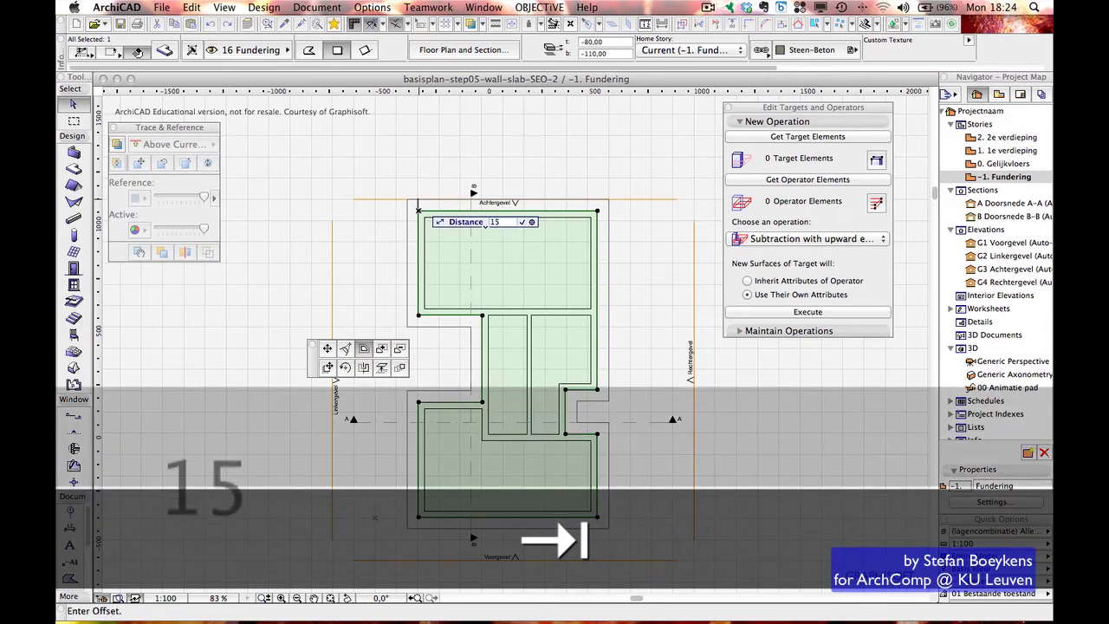
{"action": "key", "text": "Return"}
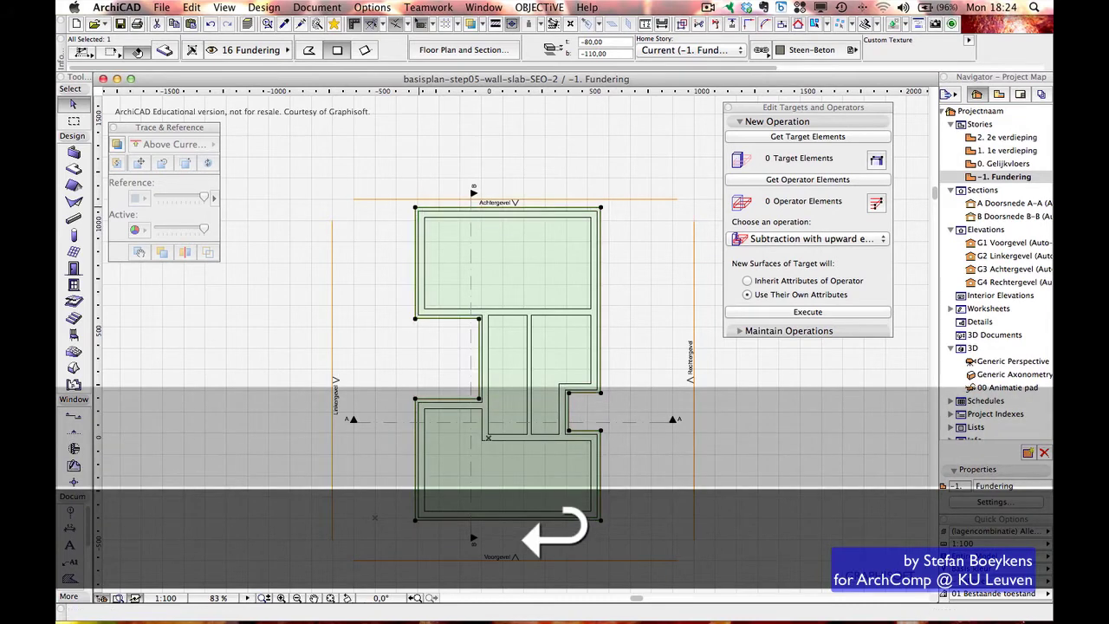
Set the foundation slab's uncut lines to the dashed line type 80703
{"action": "left_click", "coordinate": [463, 50]}
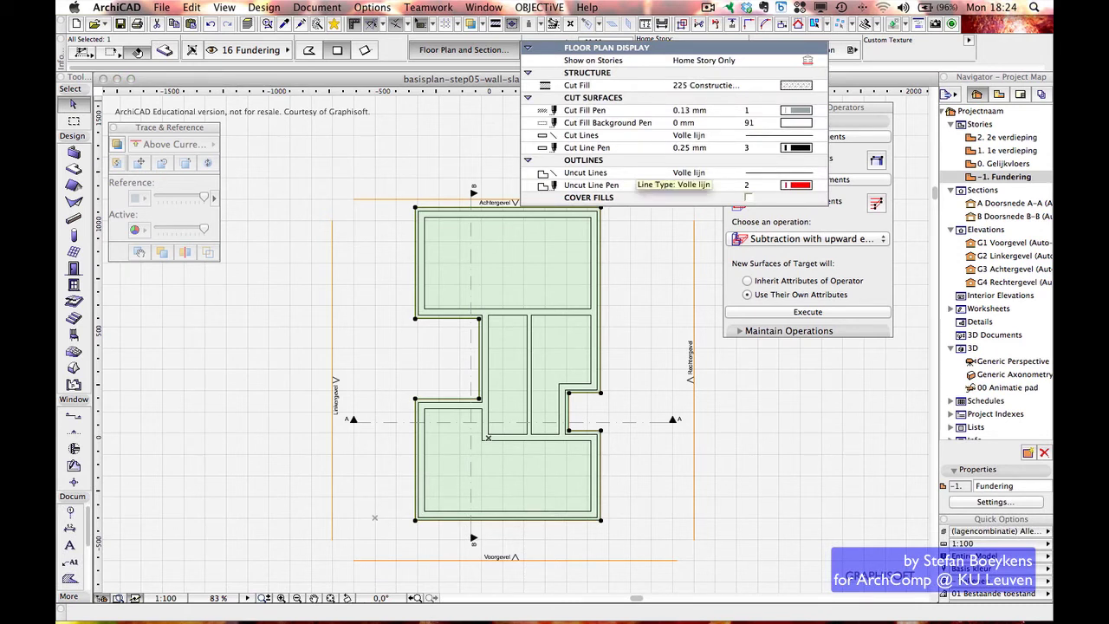
{"action": "left_click", "coordinate": [693, 172]}
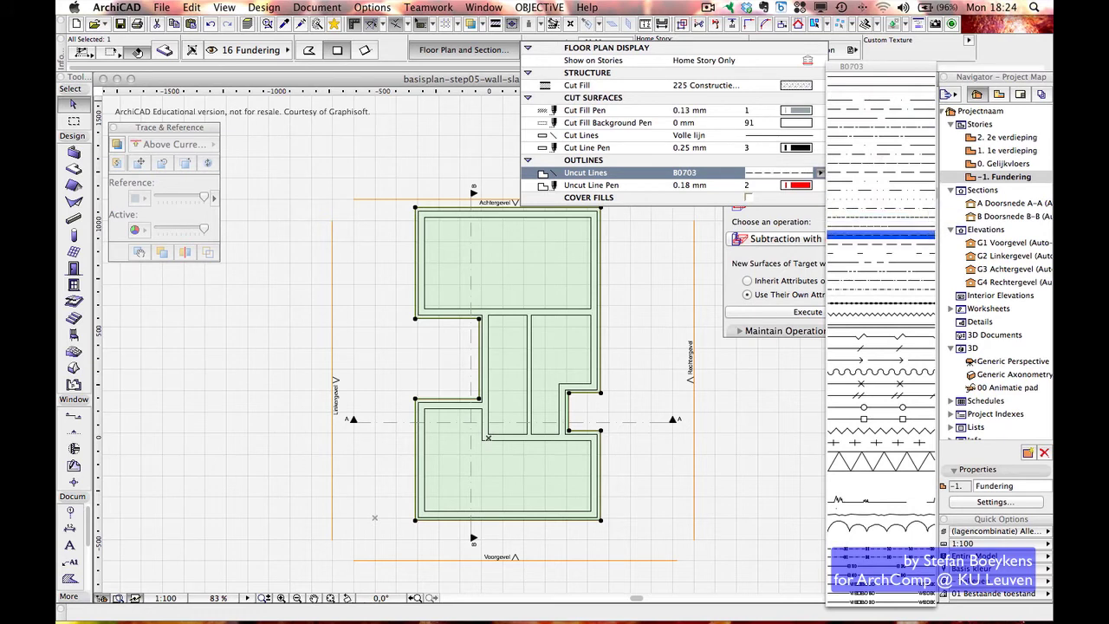
{"action": "left_click", "coordinate": [880, 233]}
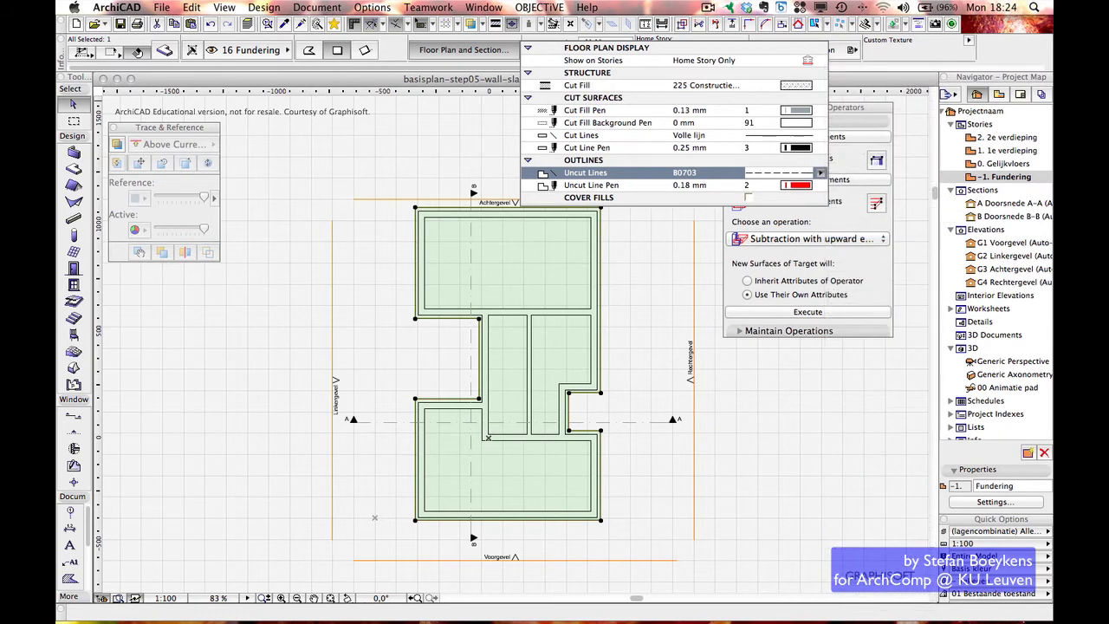